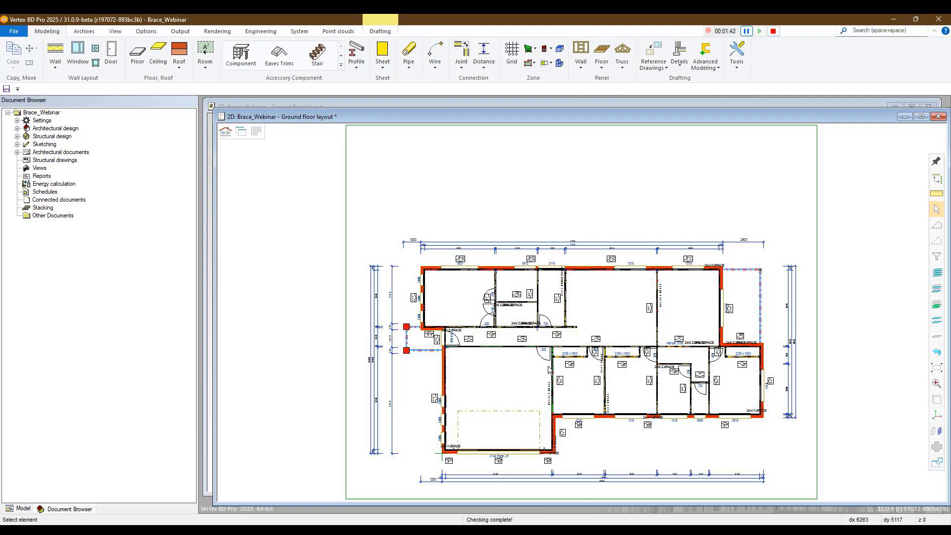
Open the parts of exterior wall panel E16 in the ground floor layout for editing
left_click(429, 342)
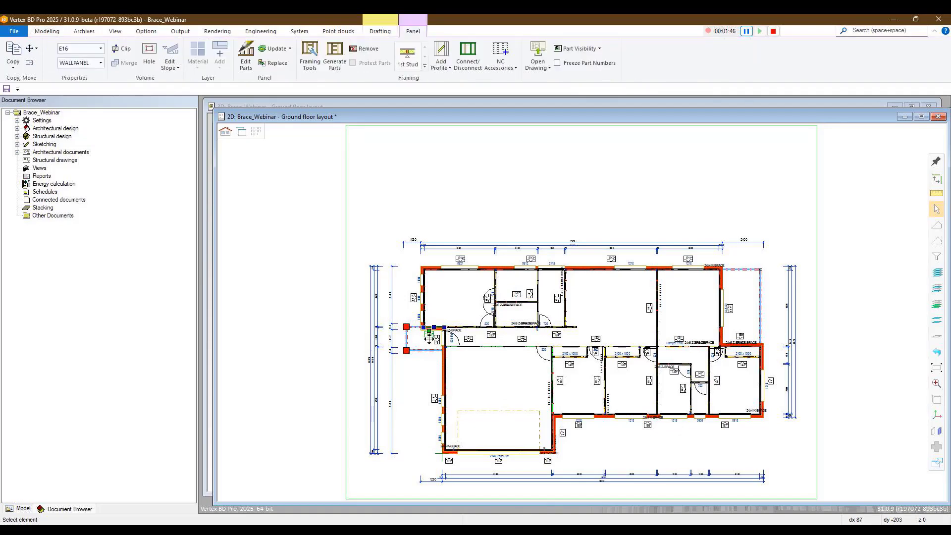
right_click(430, 342)
left_click(484, 268)
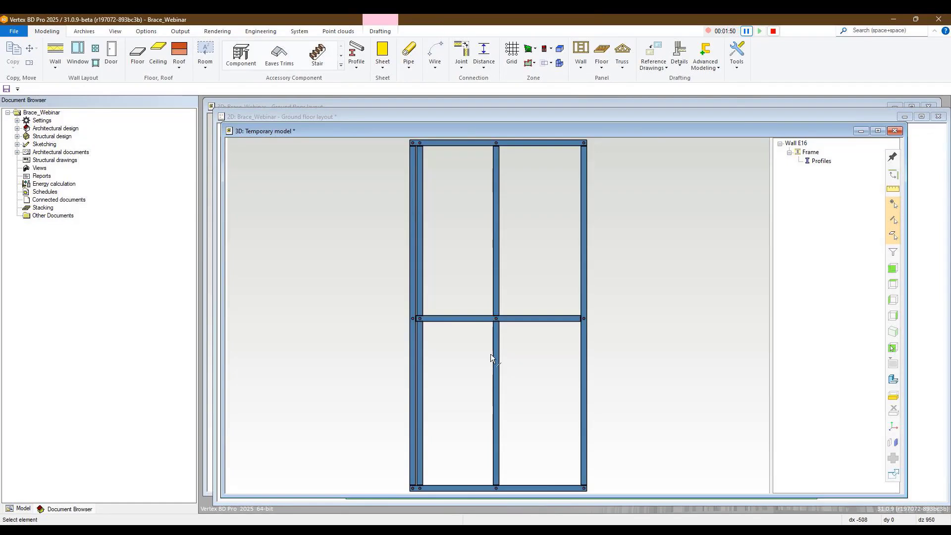
Add a (2007) K Brace, plate to studs, in the bay between E16's middle and right end studs with By Panel profile, and close the panel
right_click(361, 301)
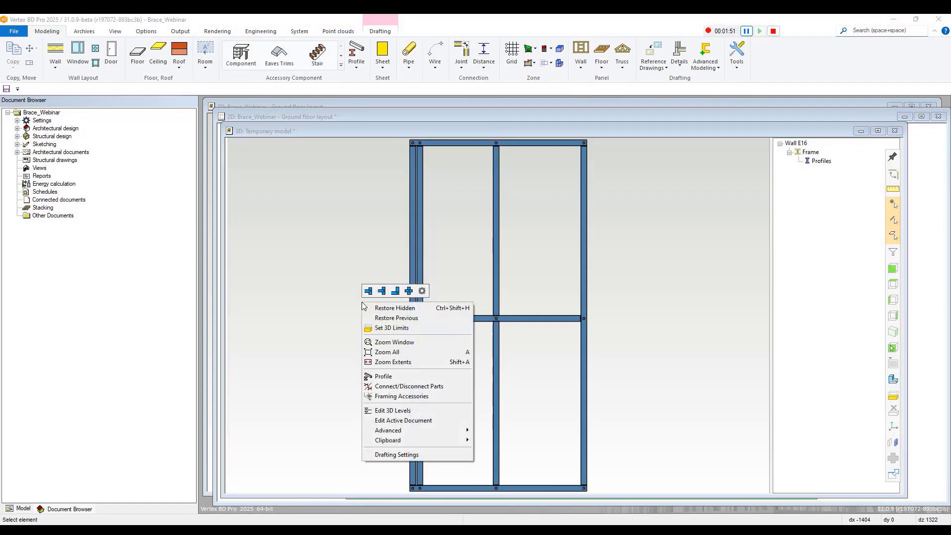
left_click(389, 396)
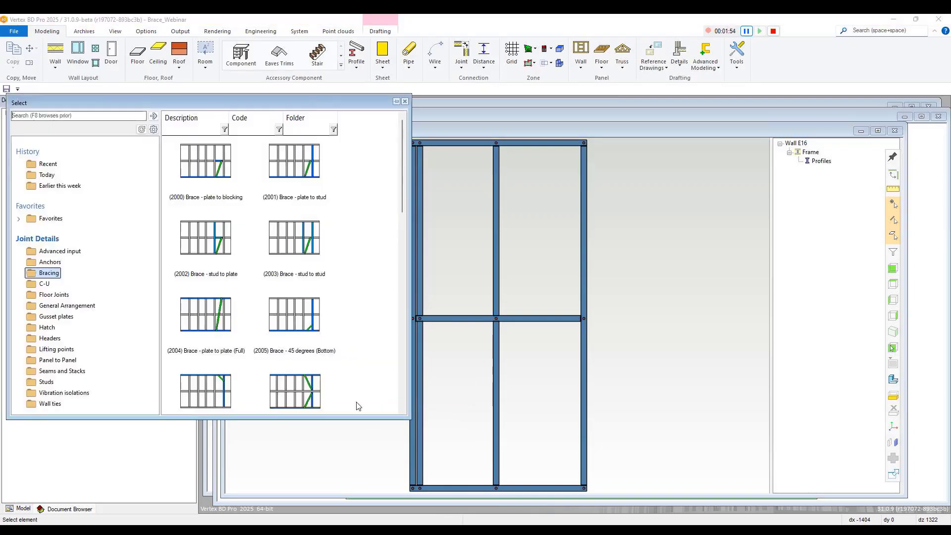
scroll(335, 281, "down", 3)
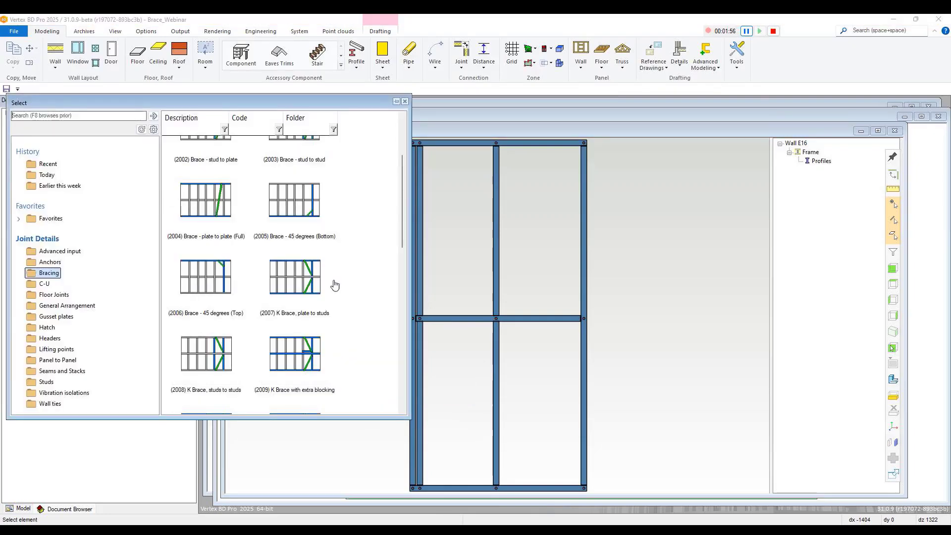
double_click(290, 288)
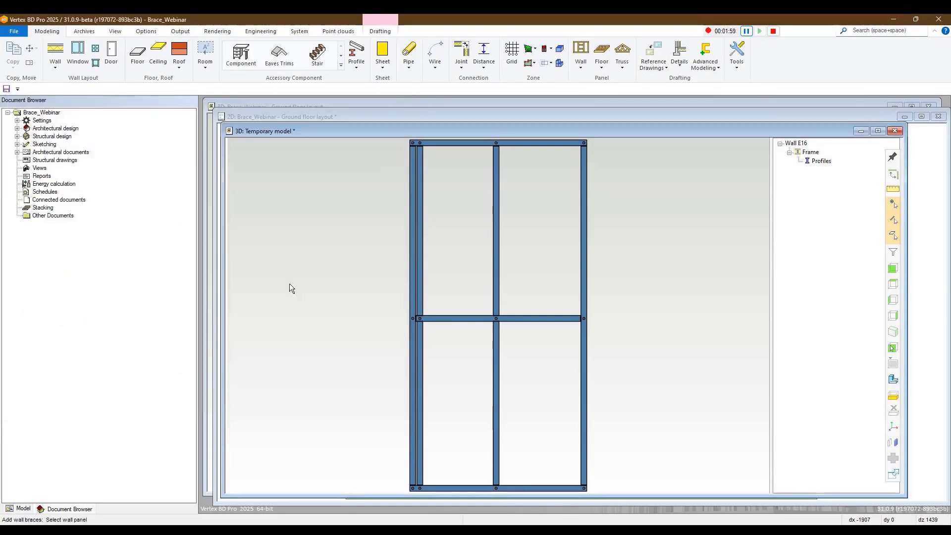
left_click(519, 319)
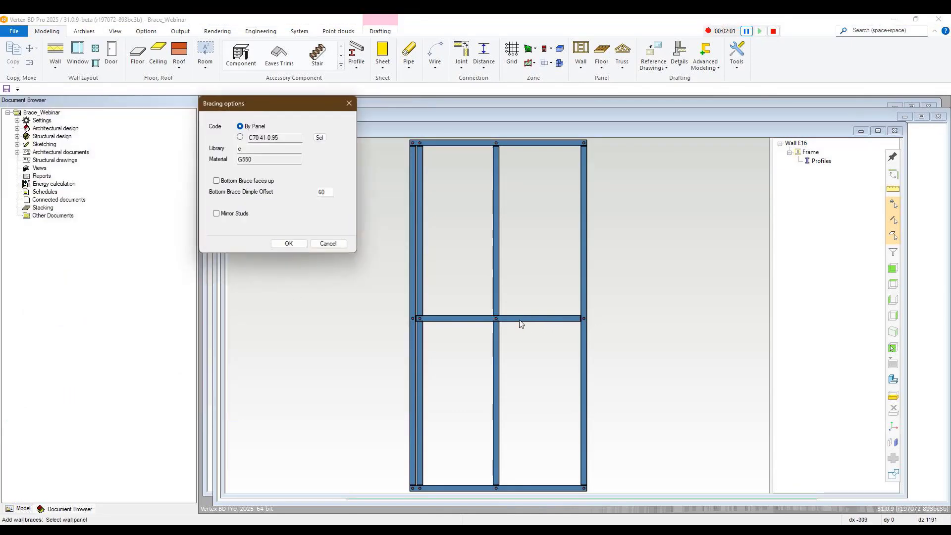
left_click(287, 244)
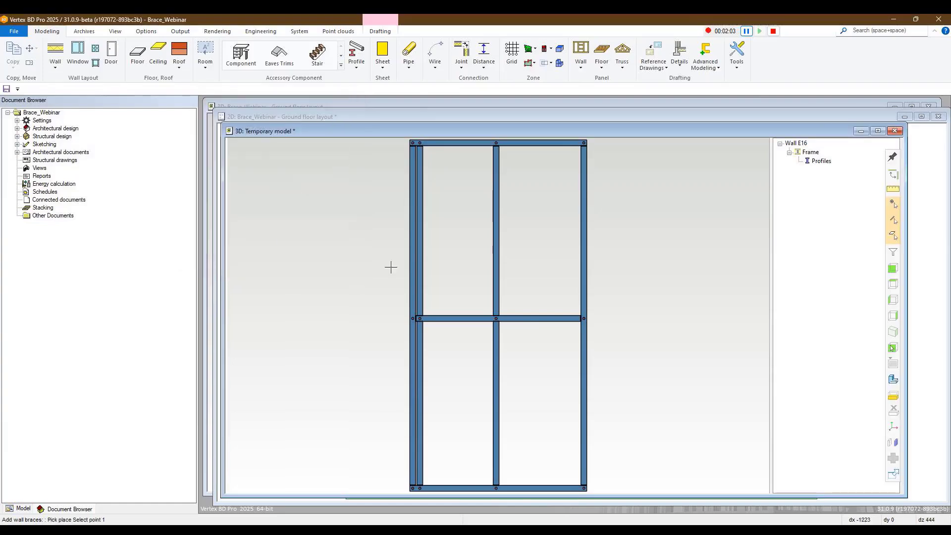
left_click(509, 355)
left_click(540, 307)
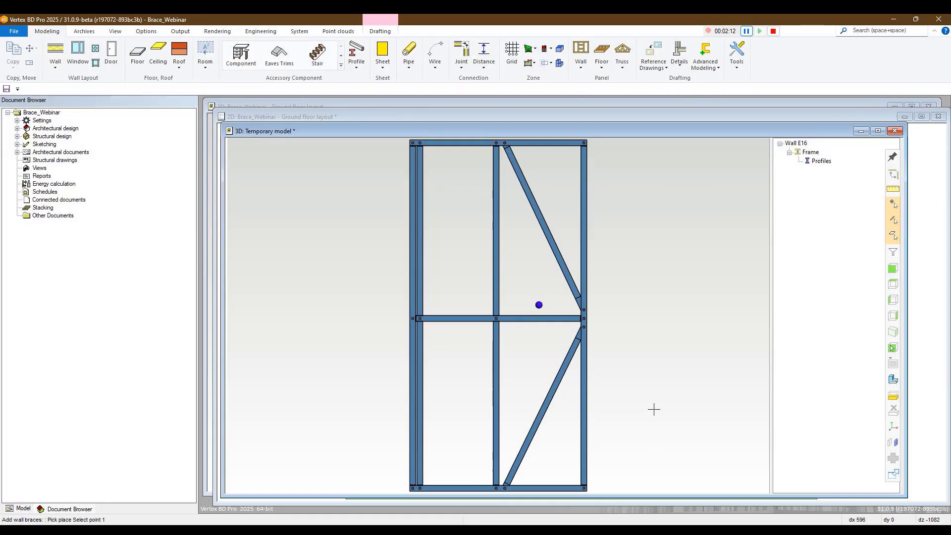
key("Escape")
left_click(894, 132)
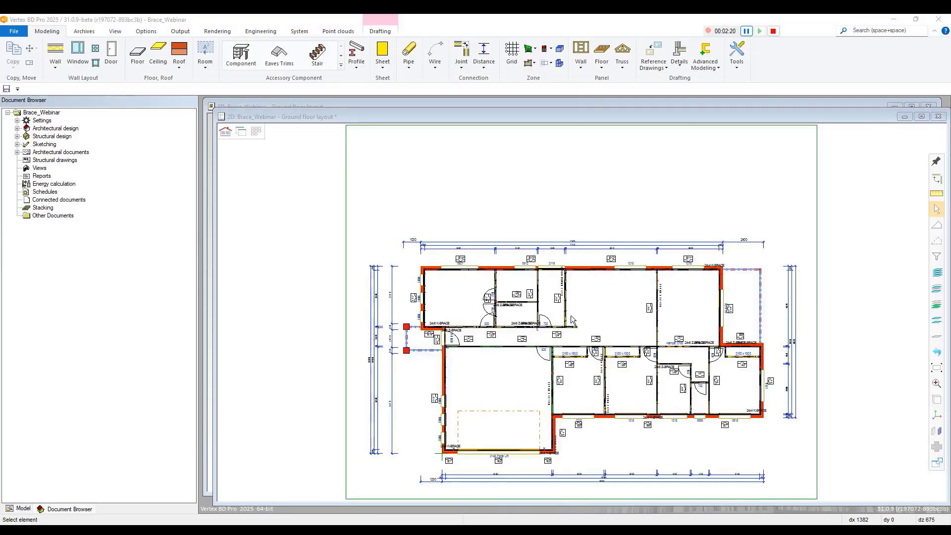
Open the parts of exterior wall panel E14 for editing
scroll(442, 328, "up", 6)
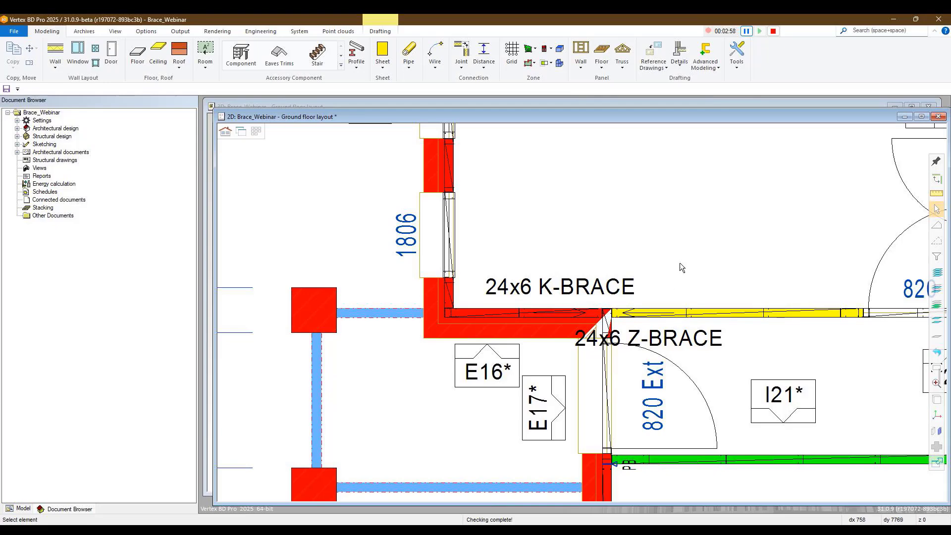
scroll(583, 311, "down", 5)
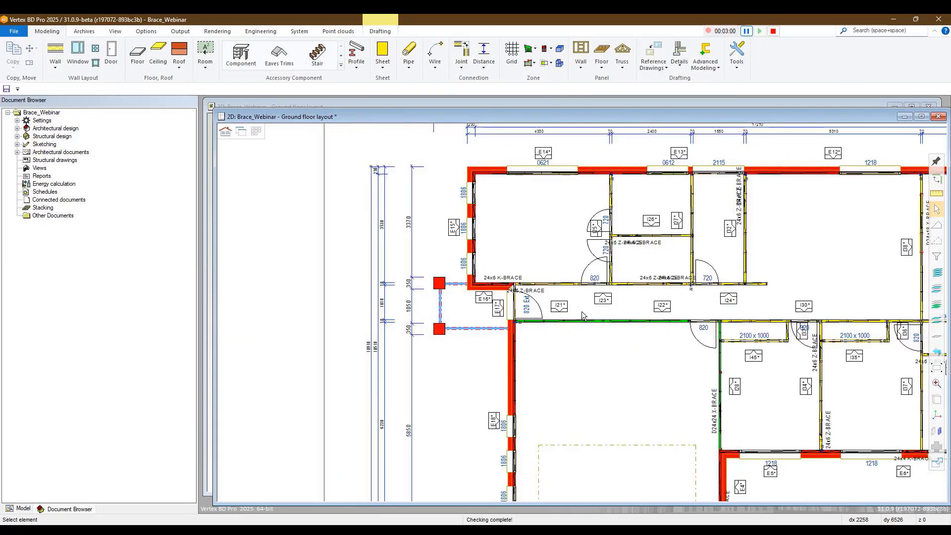
scroll(581, 314, "down", 2)
scroll(582, 316, "up", 5)
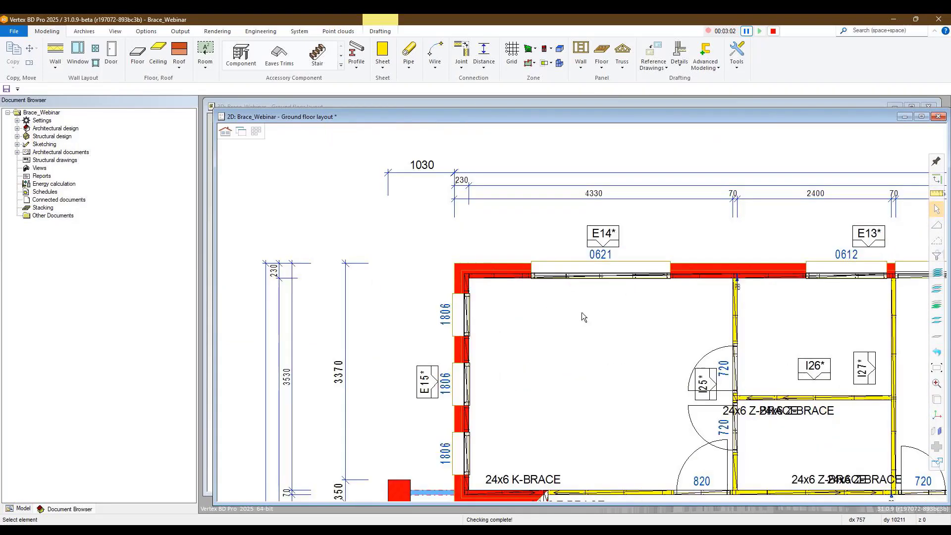
left_click(608, 239)
right_click(608, 239)
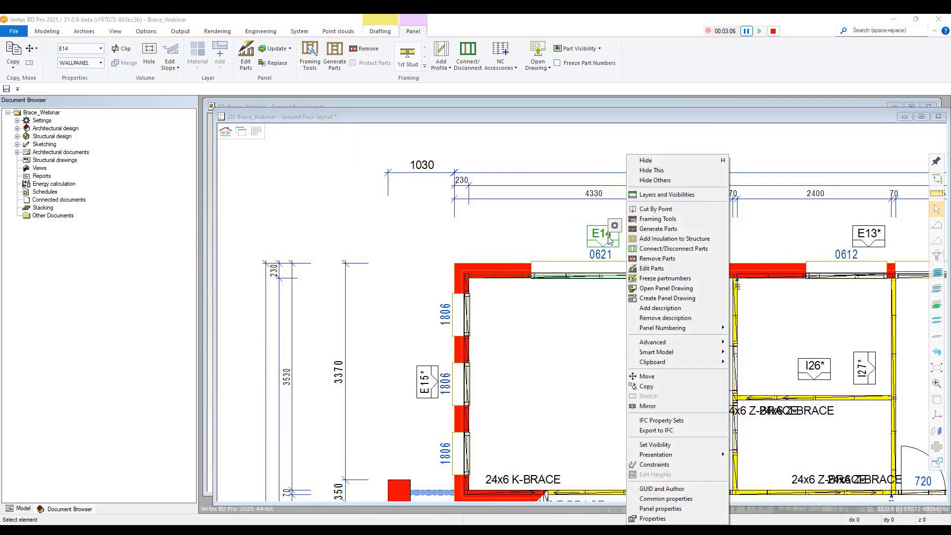
left_click(664, 268)
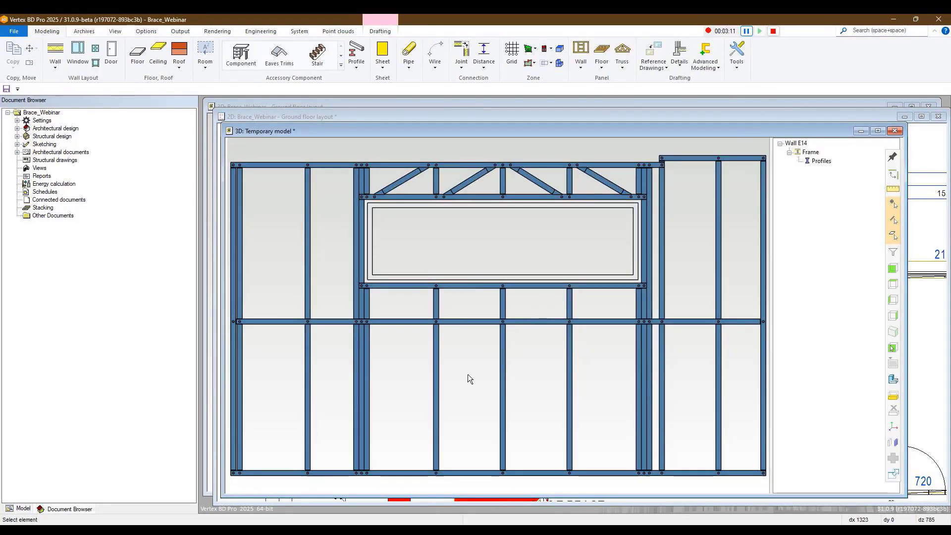
Add a (2016) Z Brace - plate to stud in the bay at E14's left end, and close the panel
right_click(468, 373)
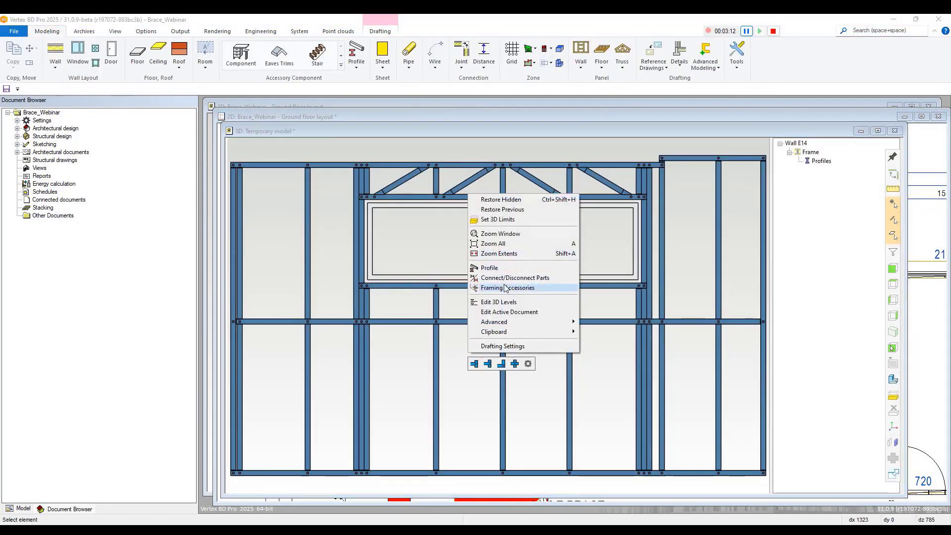
left_click(503, 287)
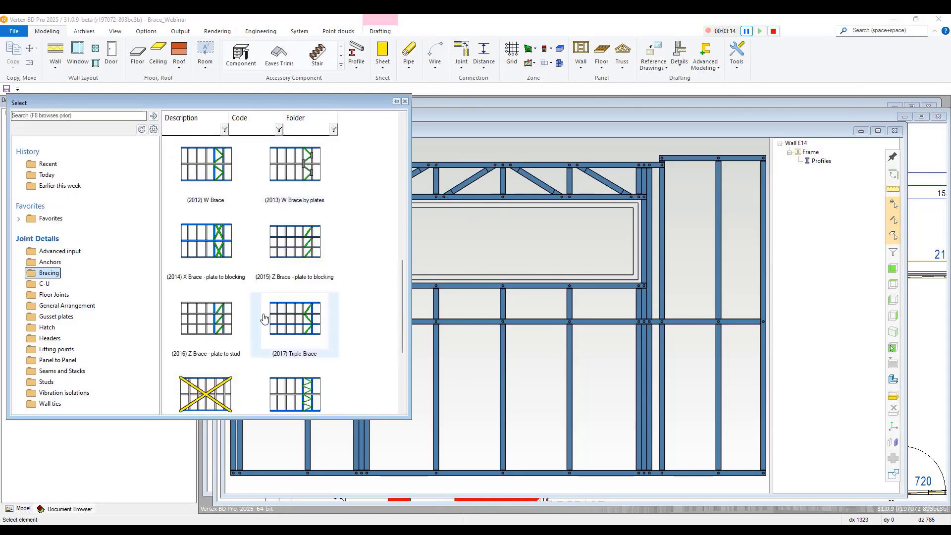
double_click(198, 321)
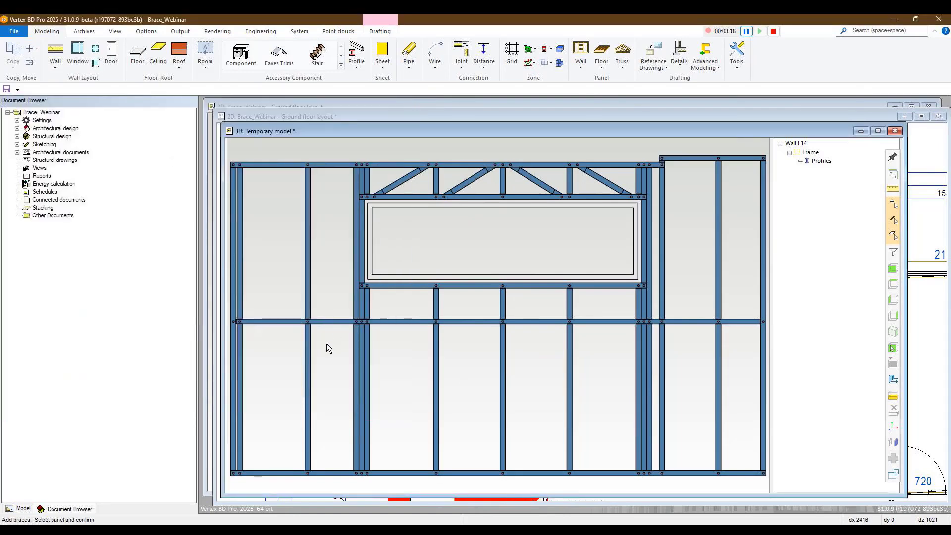
left_click(322, 320)
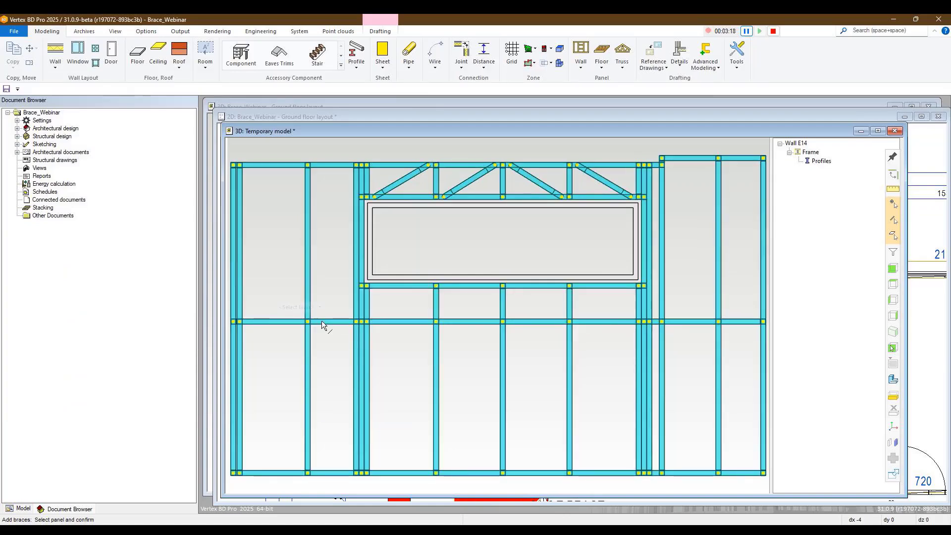
right_click(322, 320)
left_click(292, 353)
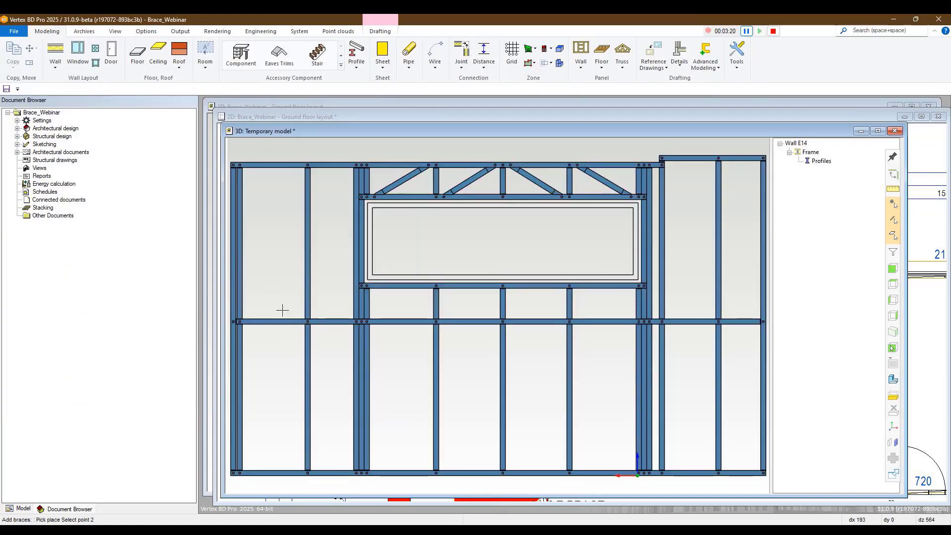
left_click(304, 356)
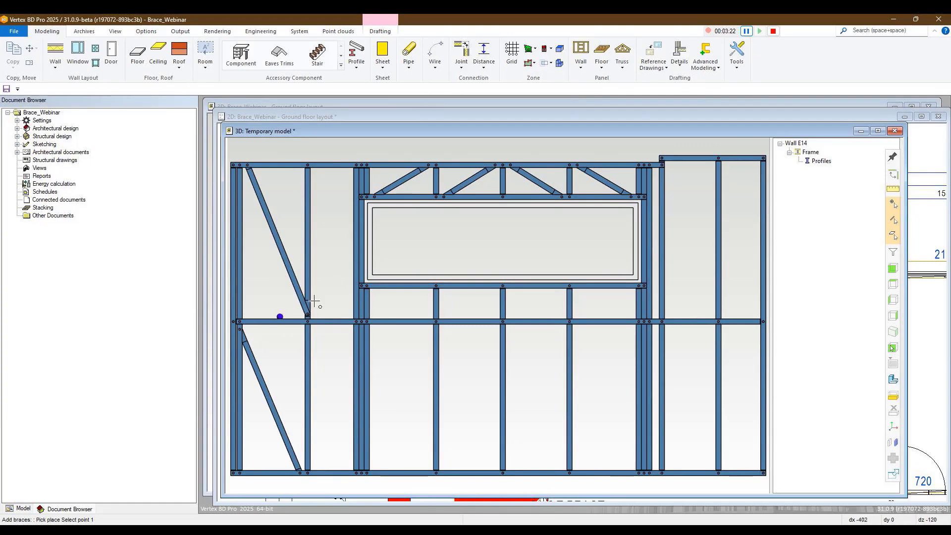
left_click(895, 132)
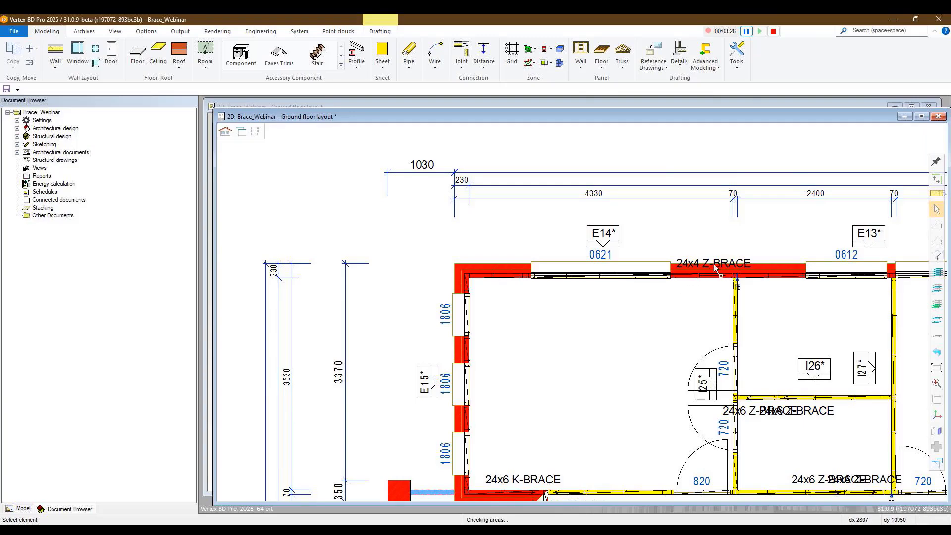
Open the parts of interior wall panel I21 for editing
scroll(714, 264, "up", 2)
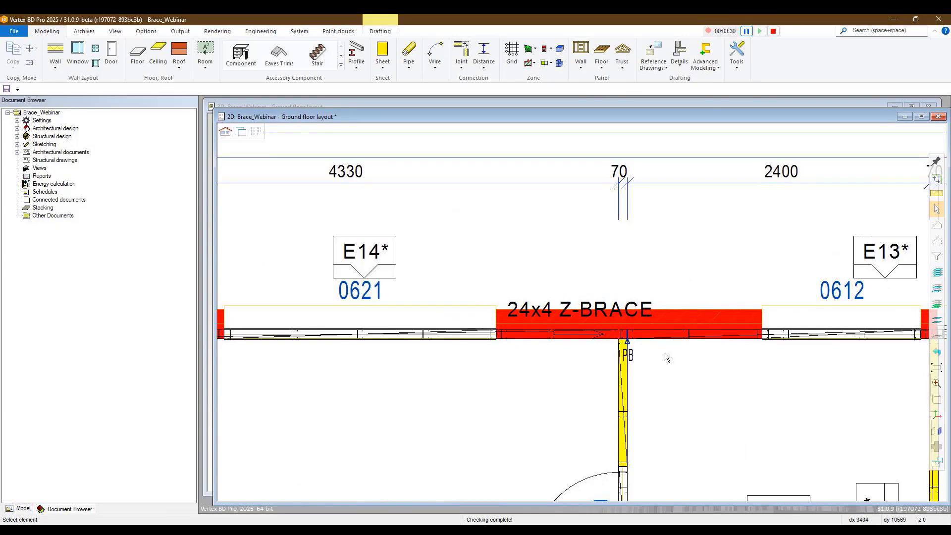
scroll(469, 447, "down", 3)
scroll(582, 328, "up", 1)
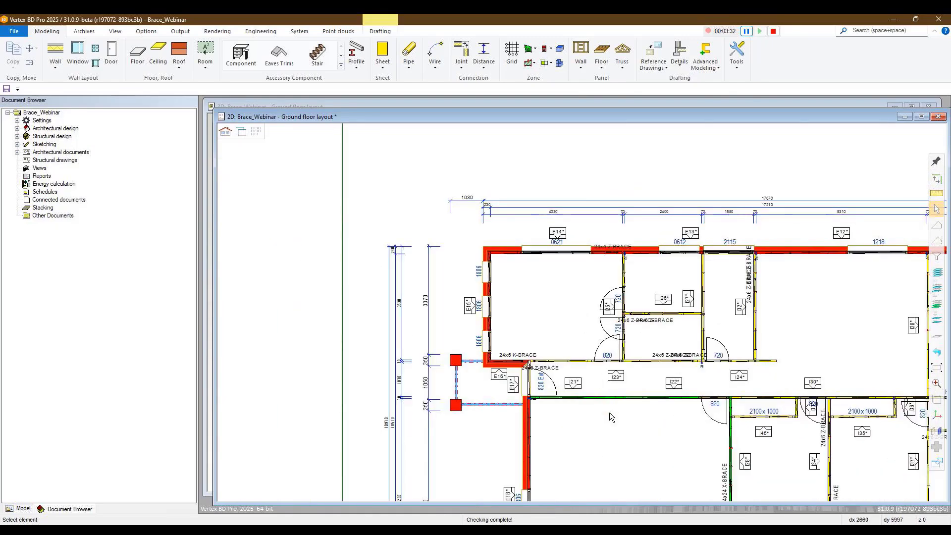
scroll(610, 416, "up", 2)
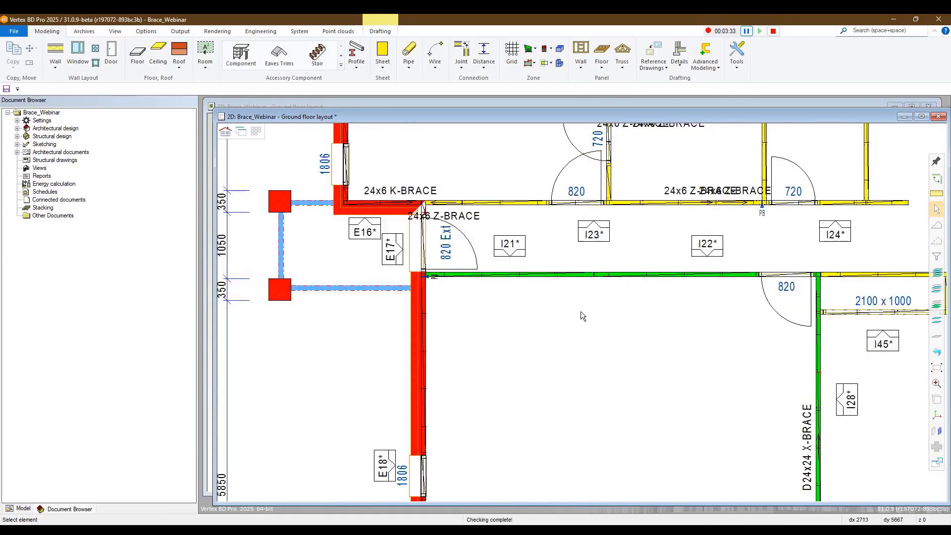
left_click(515, 255)
right_click(515, 255)
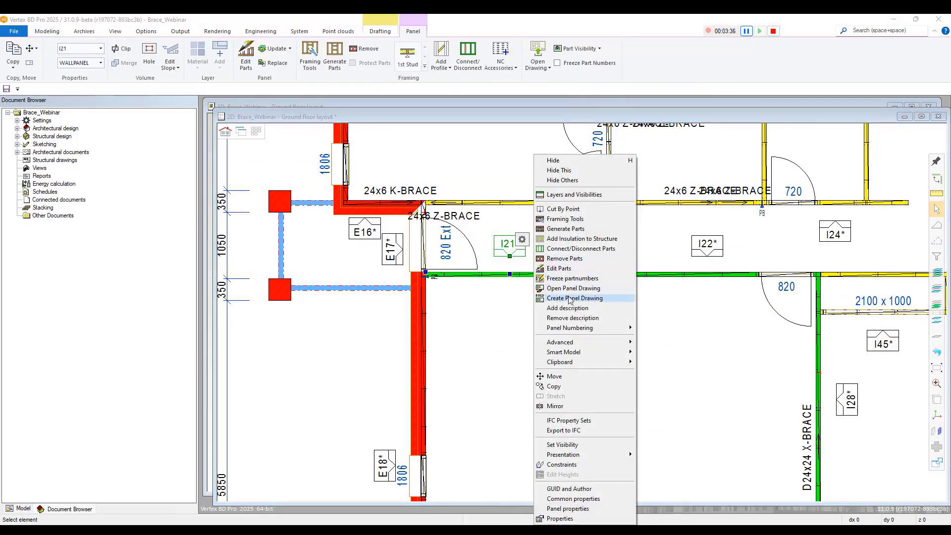
left_click(560, 268)
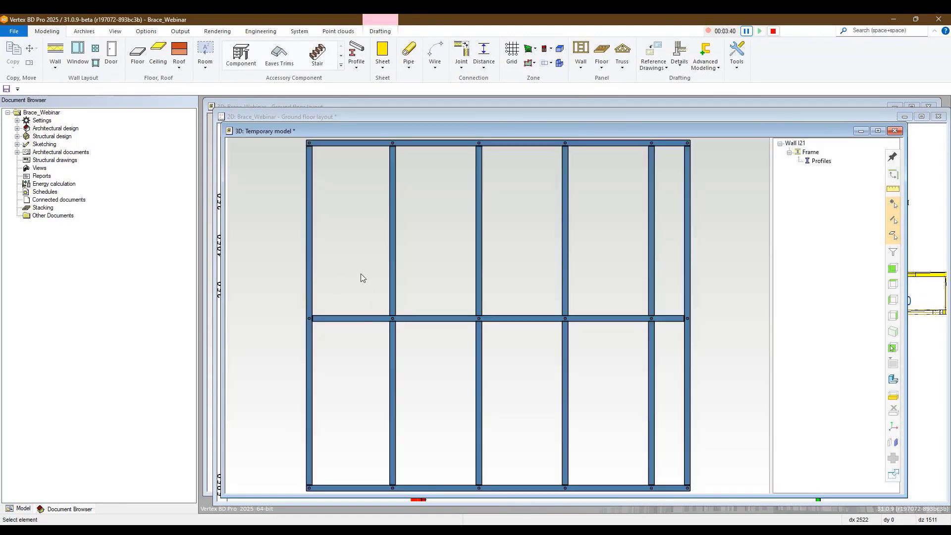
Add a (2020) Flat Wind Brace (User Limits), FLAT30-1.0 on the exterior side, across I21's first three bays from the left, and close the panel
right_click(361, 278)
left_click(394, 368)
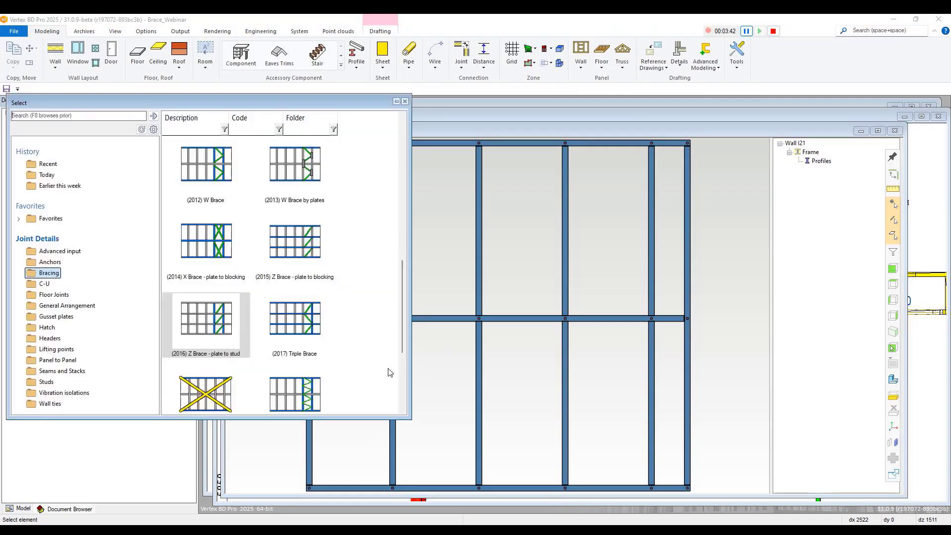
scroll(220, 378, "down", 3)
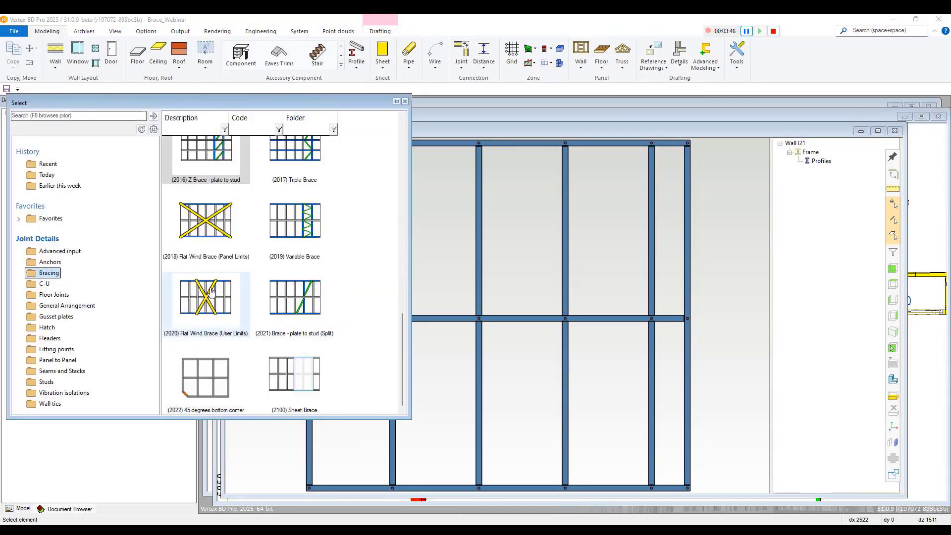
double_click(208, 303)
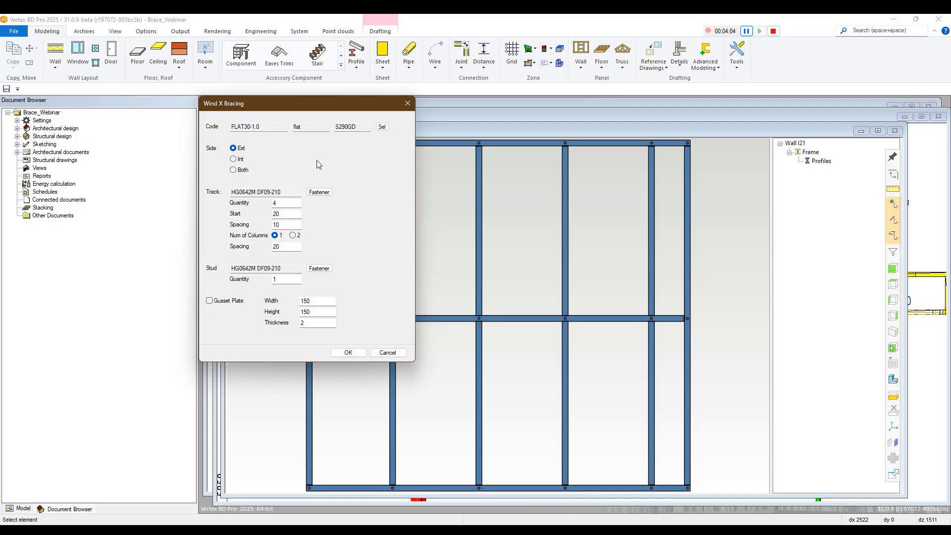
left_click(348, 352)
left_click(447, 324)
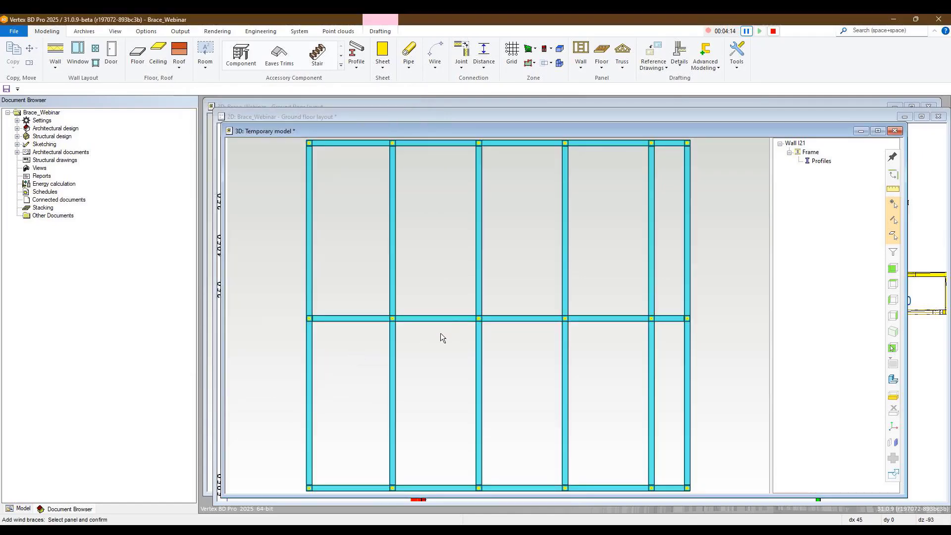
right_click(442, 337)
left_click(345, 425)
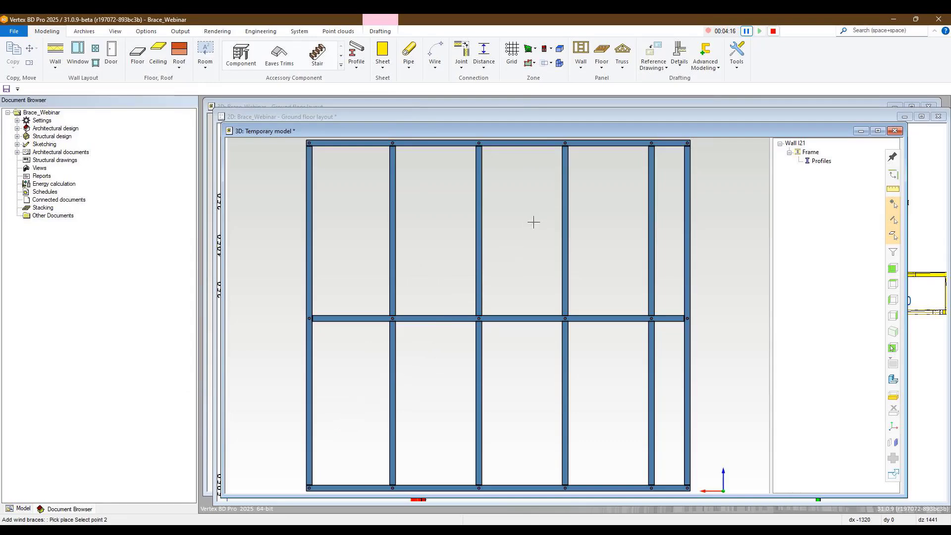
left_click(489, 325)
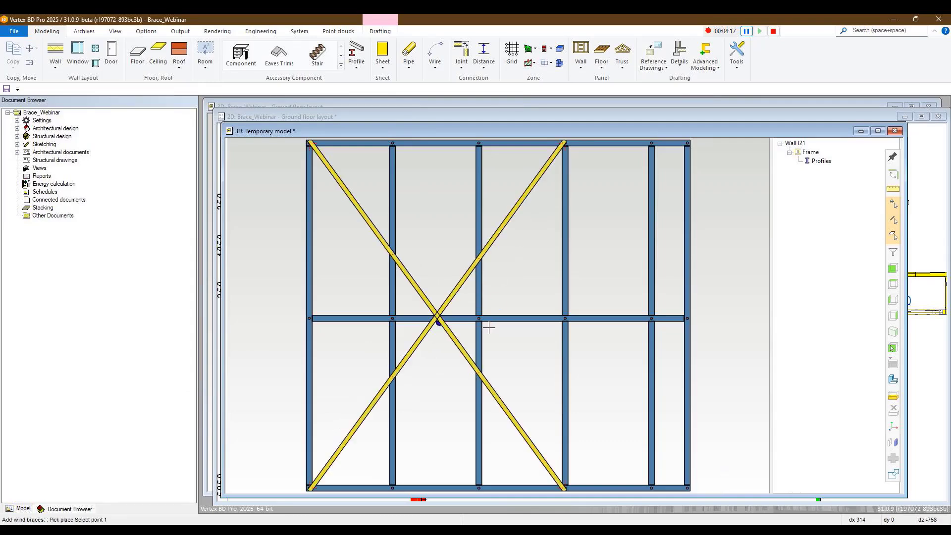
left_click(897, 131)
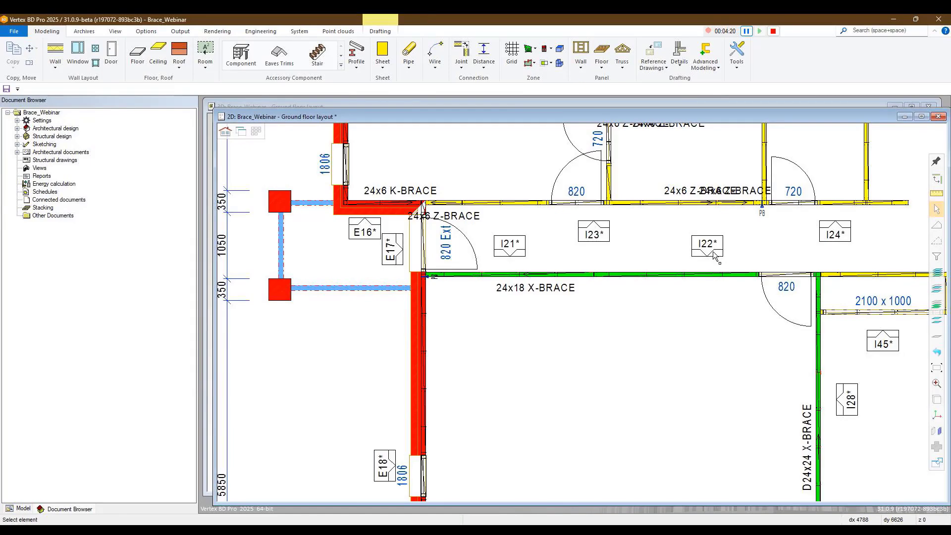
Open the parts of interior wall panel I22 for editing
left_click(715, 255)
right_click(715, 255)
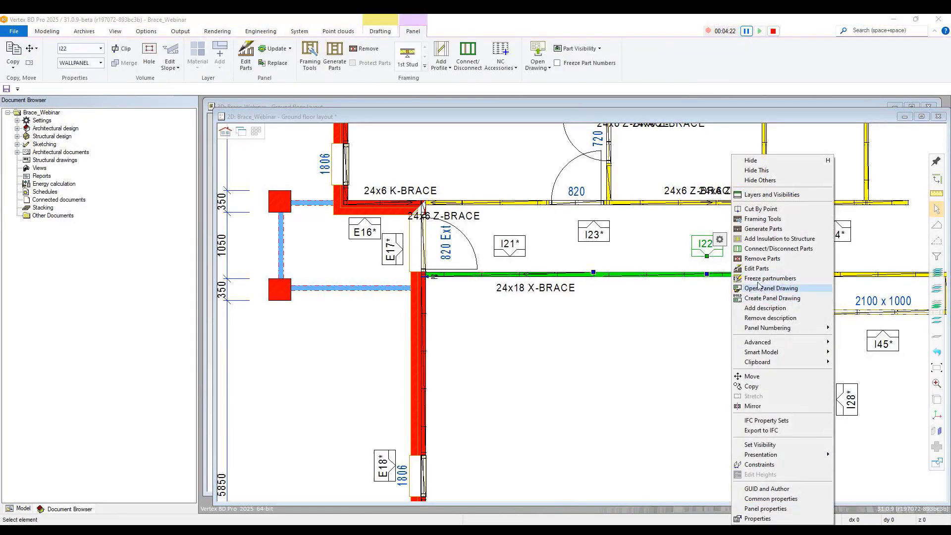
left_click(761, 268)
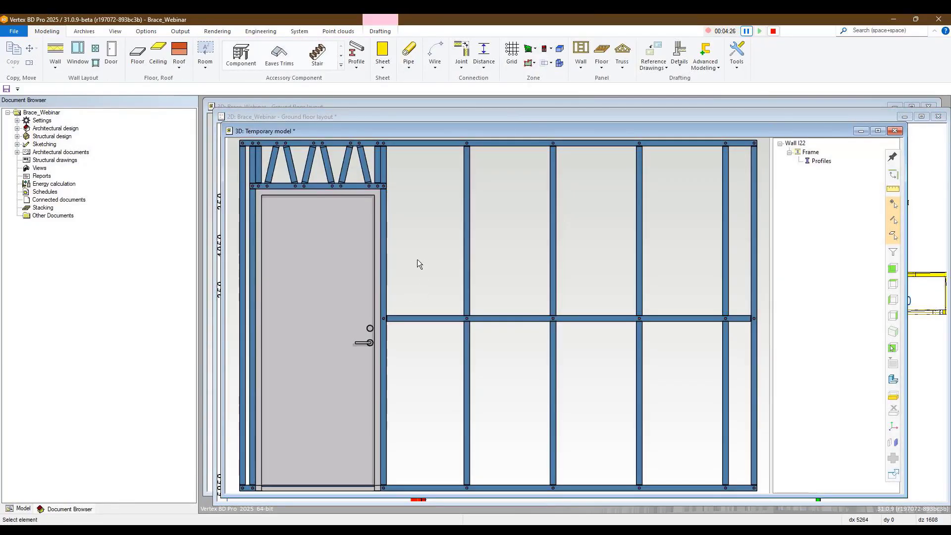
Add a (2020) Flat Wind Brace (User Limits), FLAT30-1.0 on both sides, across I22's second to fourth bays beyond the door, and close the panel
right_click(417, 264)
left_click(449, 354)
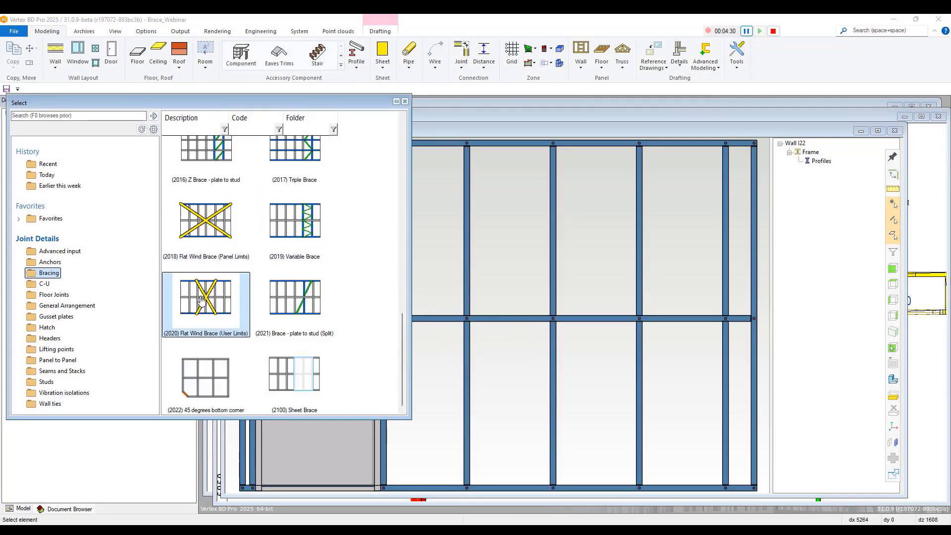
double_click(202, 298)
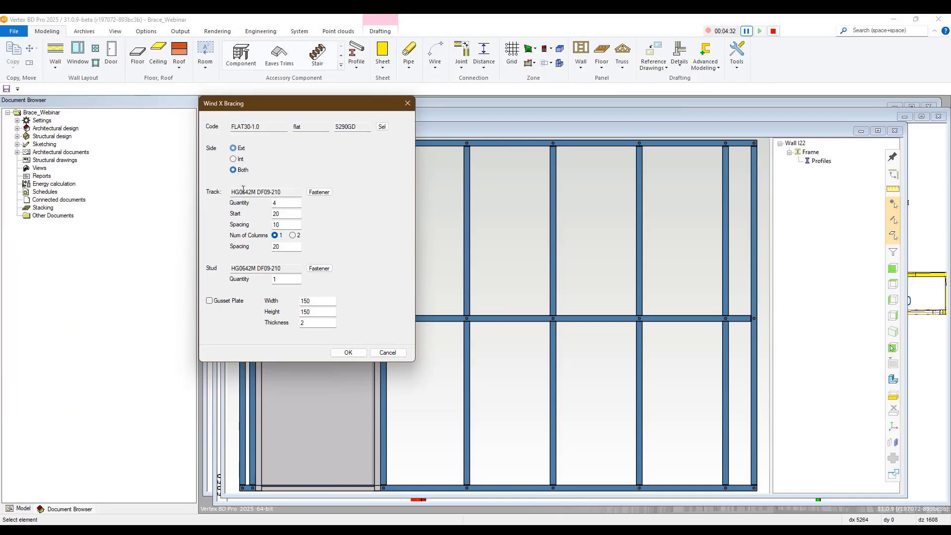
left_click(348, 353)
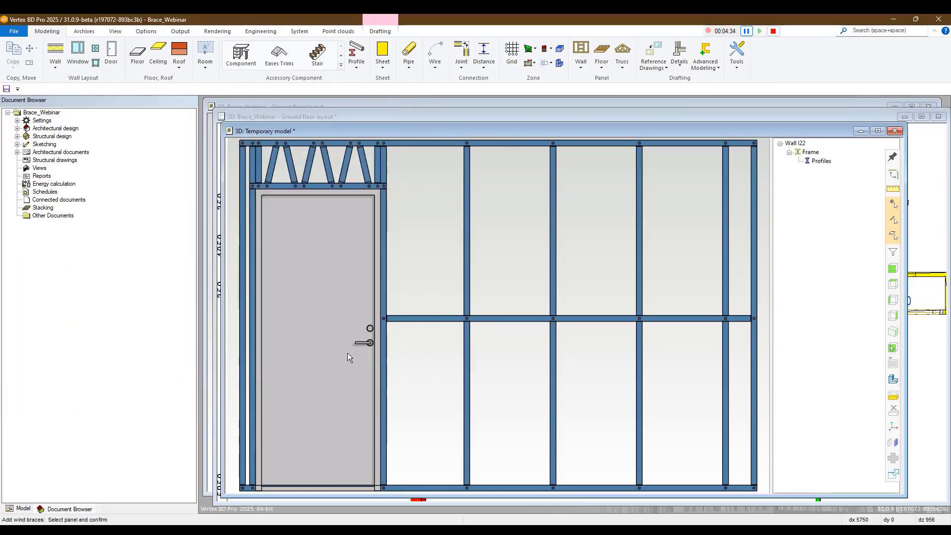
left_click(501, 371)
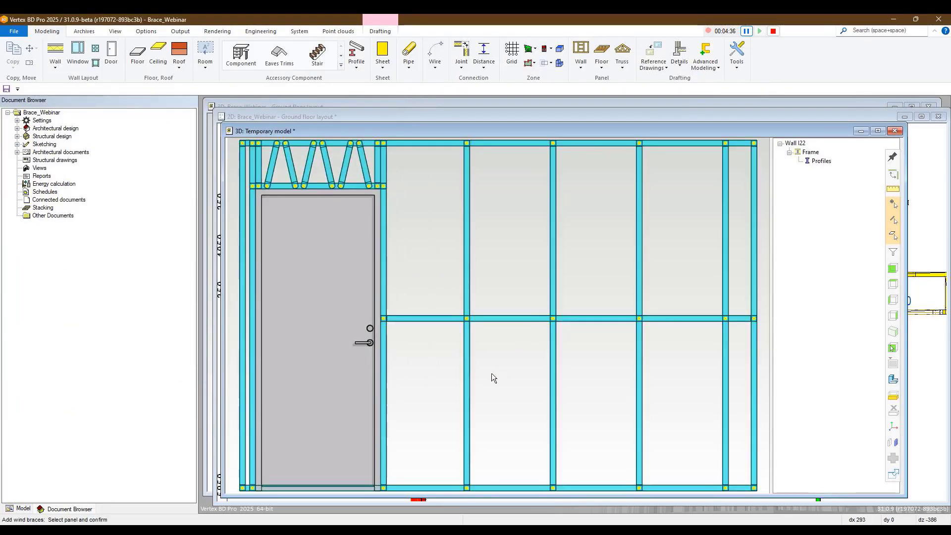
middle_click(491, 376)
left_click(498, 422)
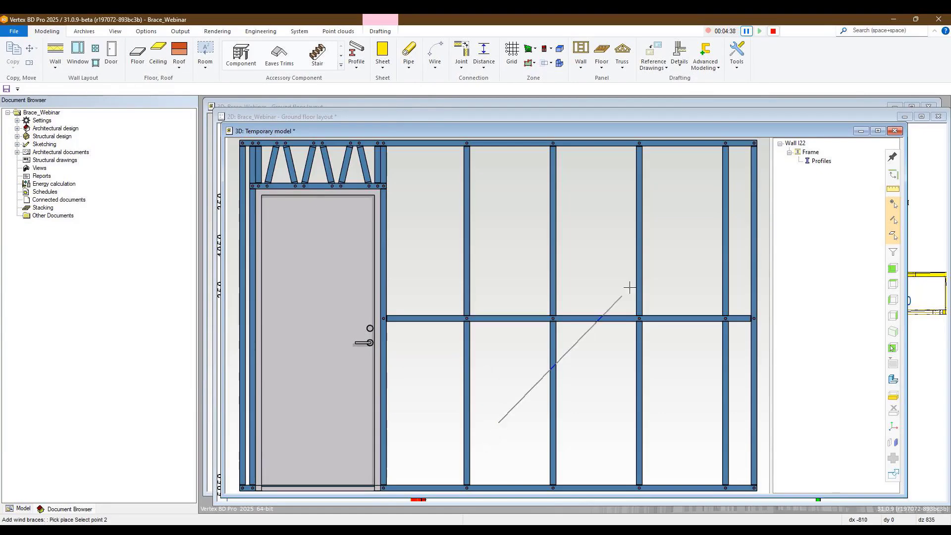
left_click(708, 202)
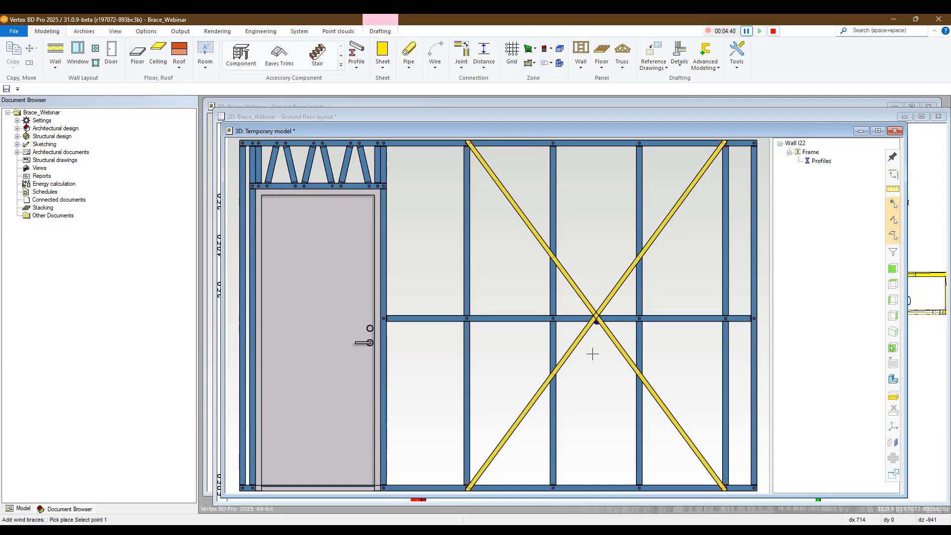
key("Escape")
left_click(894, 130)
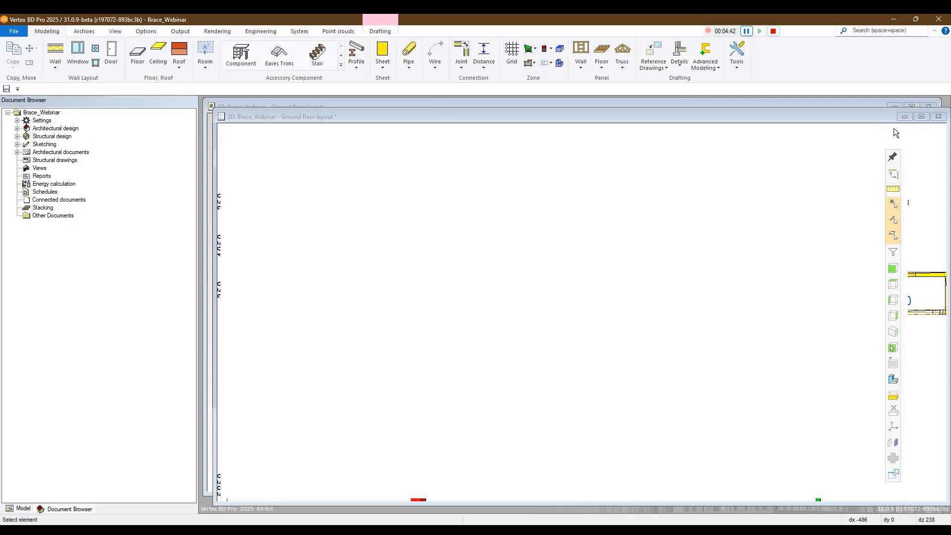
Create the WINDBRACING_B profile schedule with BRACE.LABEL labels at their current location, and place the table above the floor plan
scroll(581, 311, "up", 2)
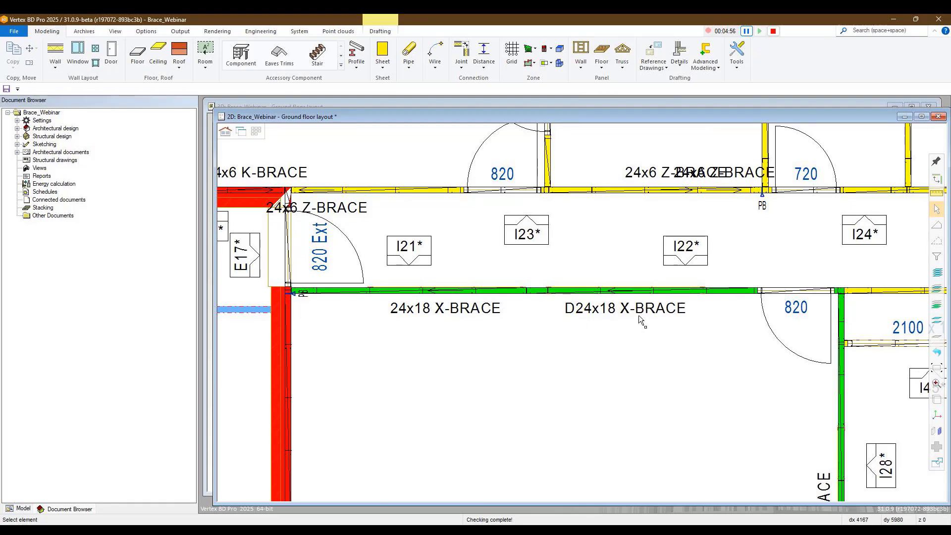
scroll(617, 267, "down", 2)
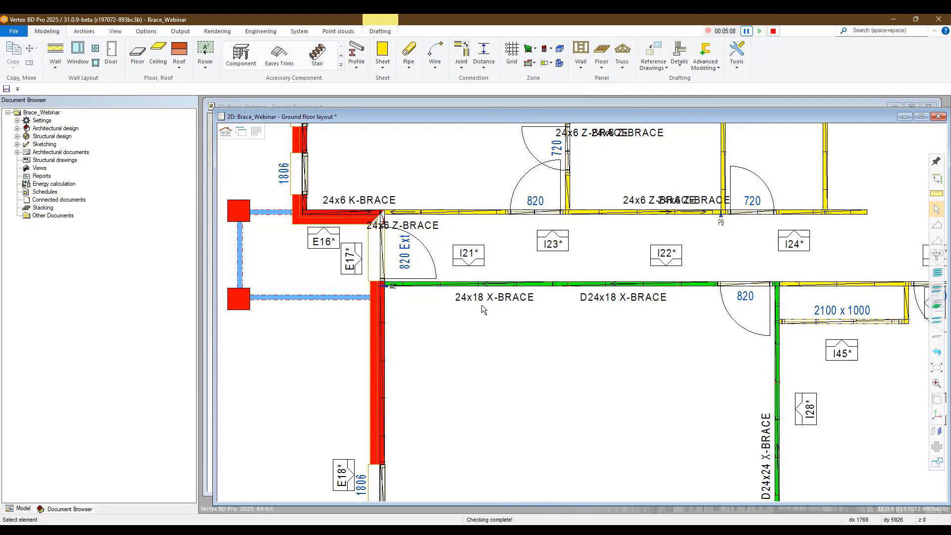
scroll(639, 327, "down", 2)
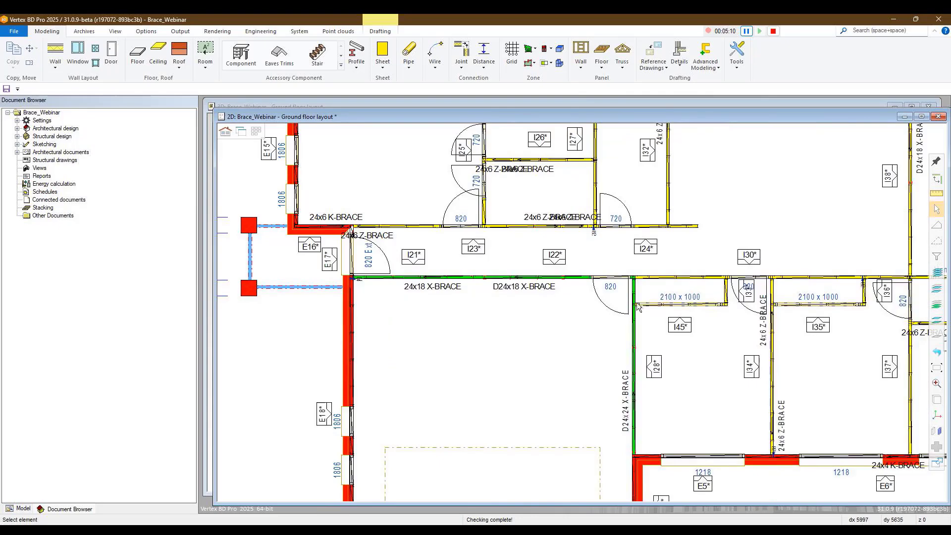
scroll(650, 293, "down", 4)
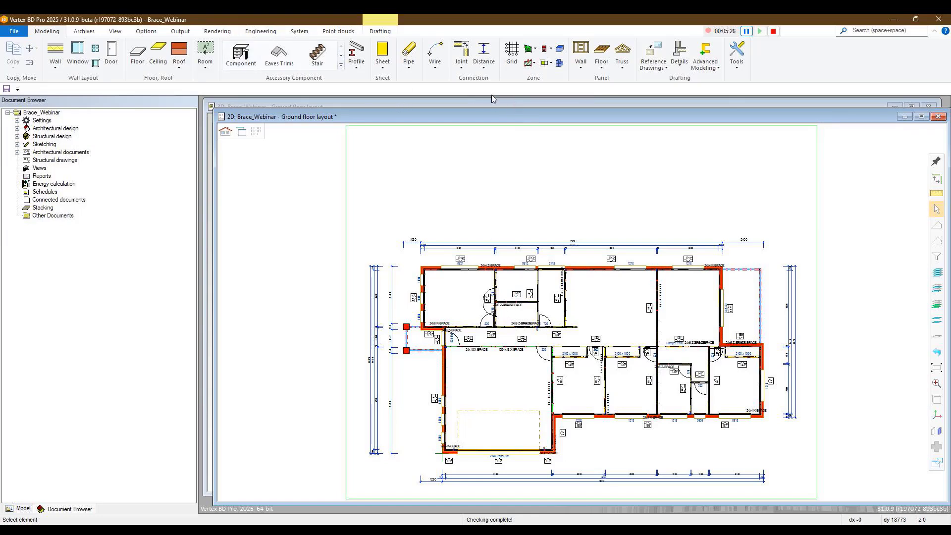
left_click(179, 32)
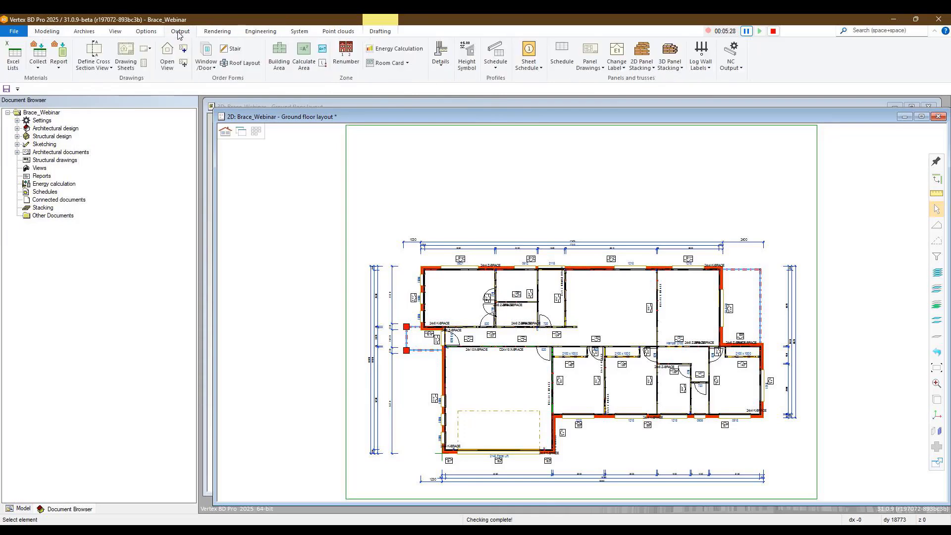
left_click(501, 53)
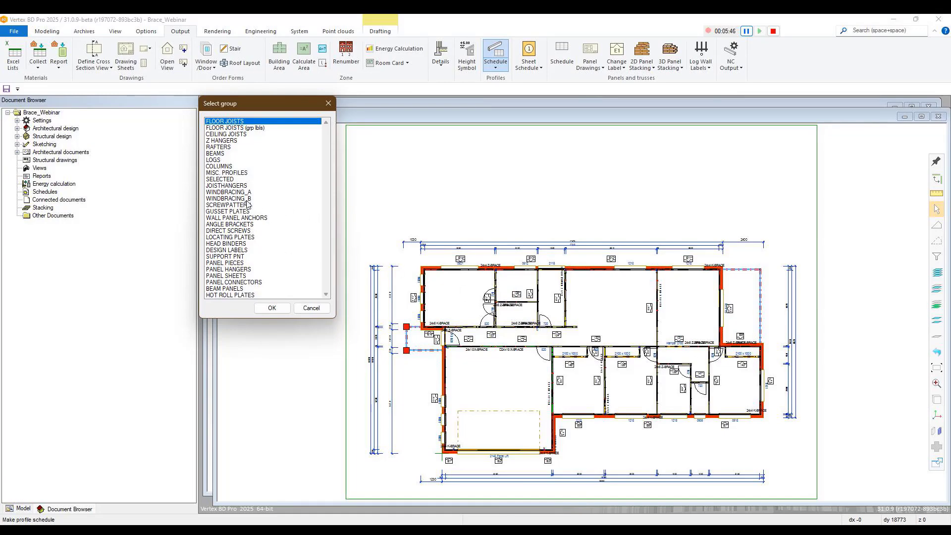
double_click(228, 199)
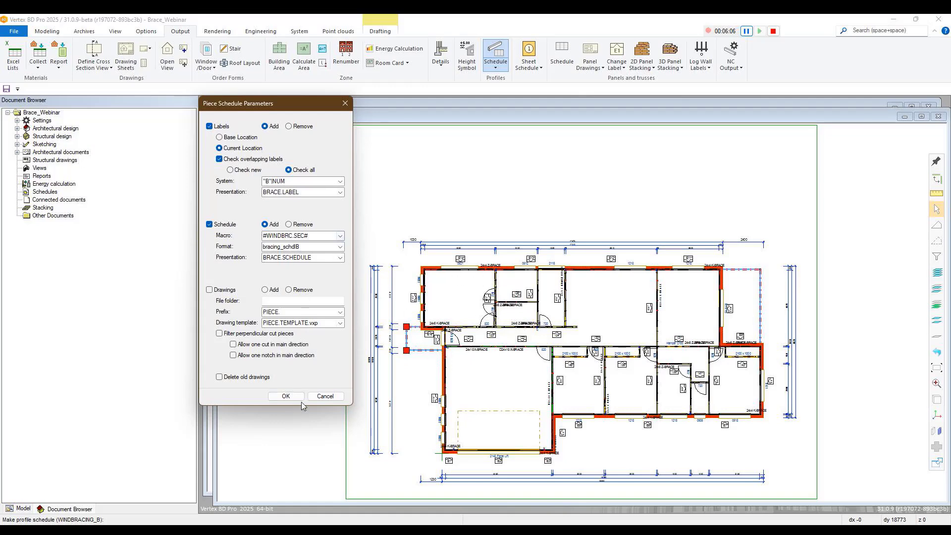
left_click(285, 396)
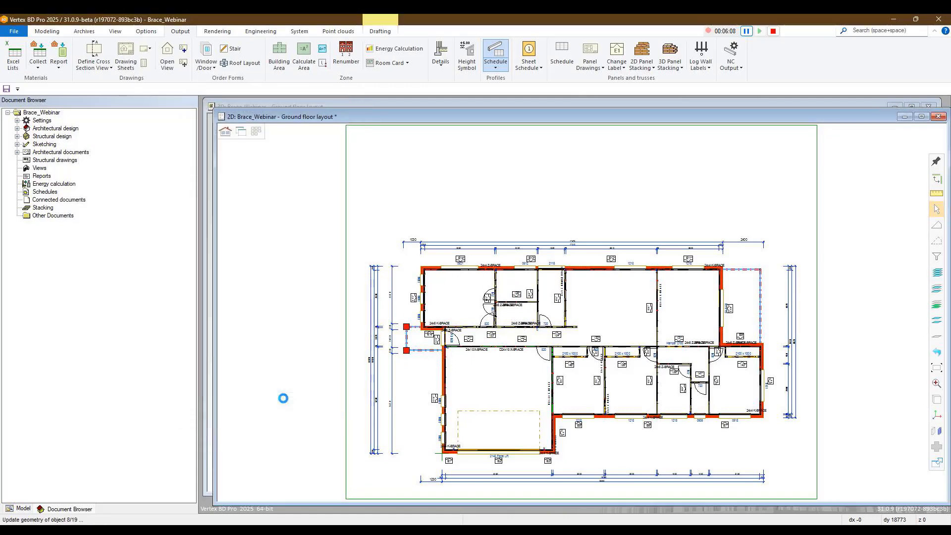
left_click(556, 197)
Examine the direction B bracing schedule and compare its marks with the brace labels on the layout's wall panels
scroll(534, 232, "up", 5)
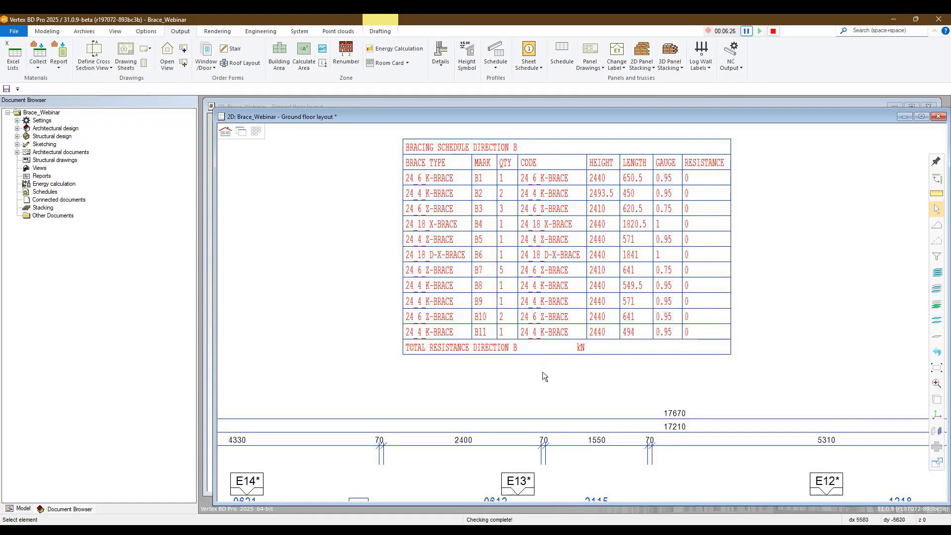
scroll(542, 376, "down", 3)
scroll(579, 308, "up", 3)
scroll(580, 308, "up", 3)
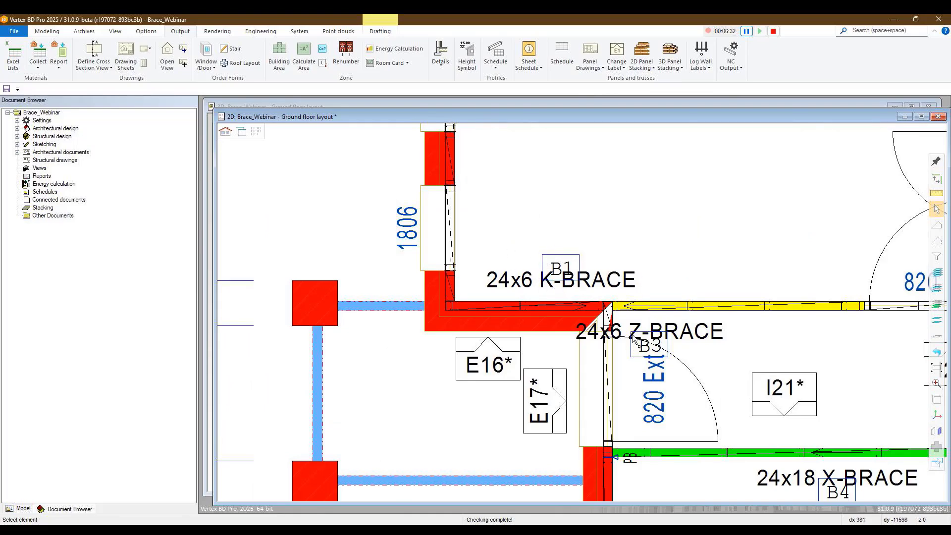
scroll(599, 289, "down", 3)
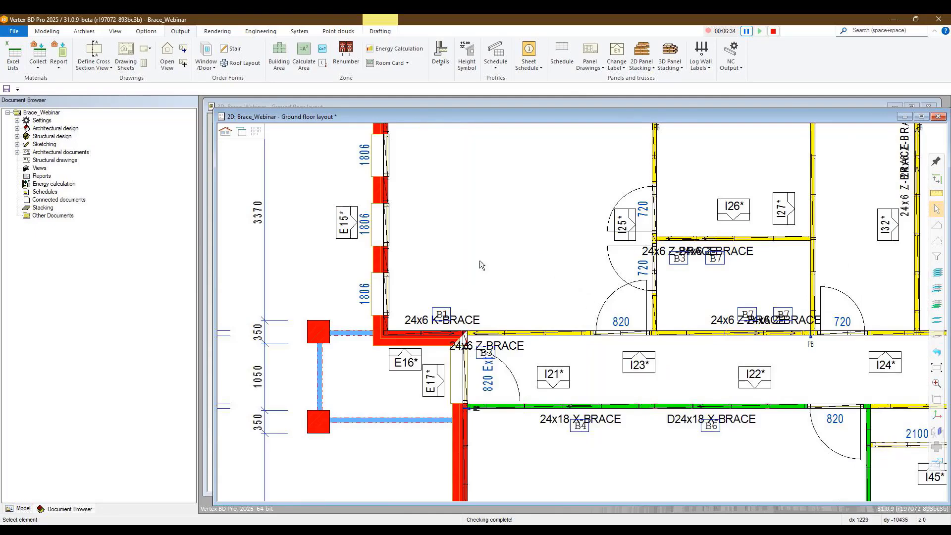
scroll(480, 260, "down", 4)
scroll(575, 322, "up", 8)
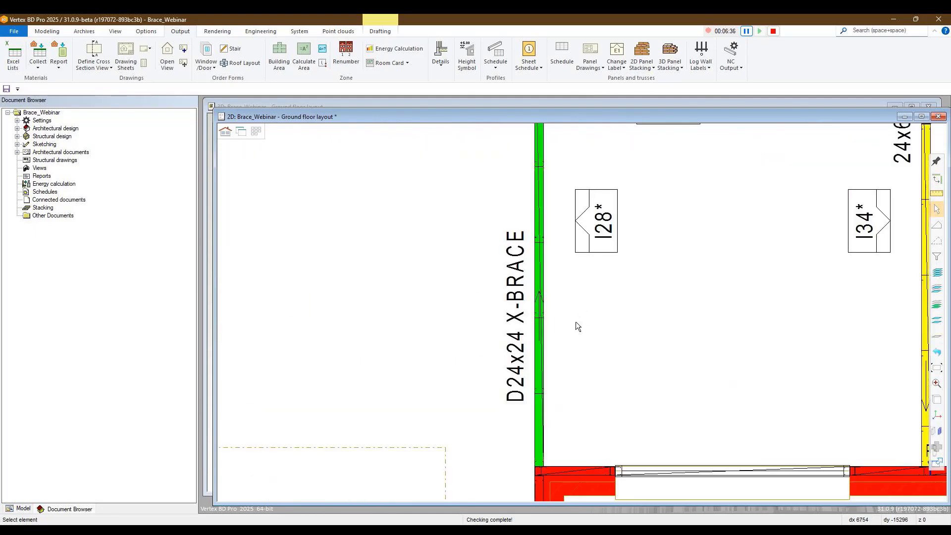
scroll(579, 317, "down", 5)
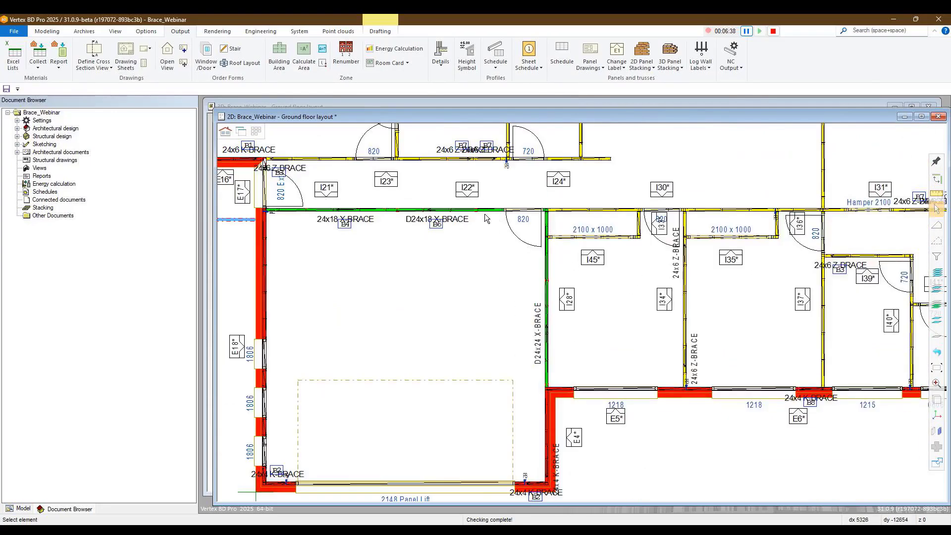
scroll(478, 232, "down", 2)
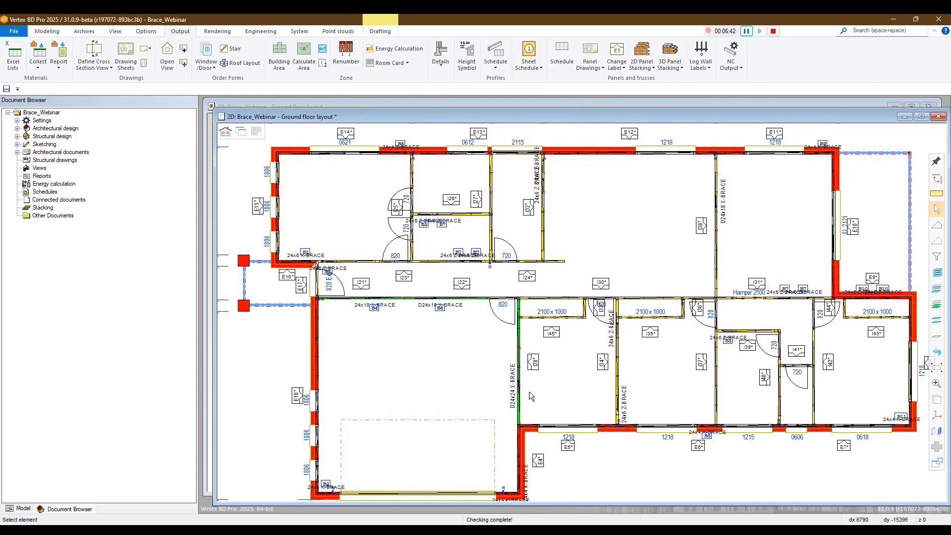
scroll(549, 320, "down", 3)
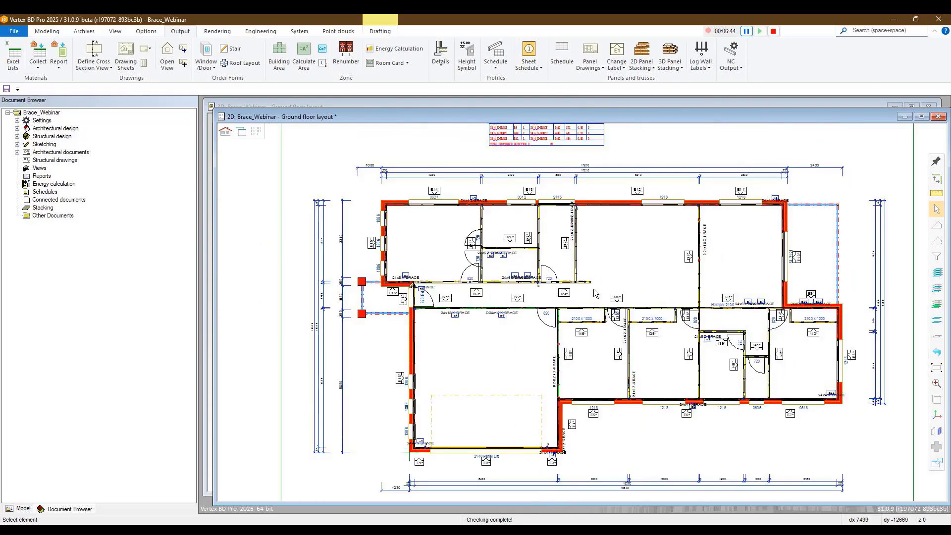
scroll(569, 149, "up", 5)
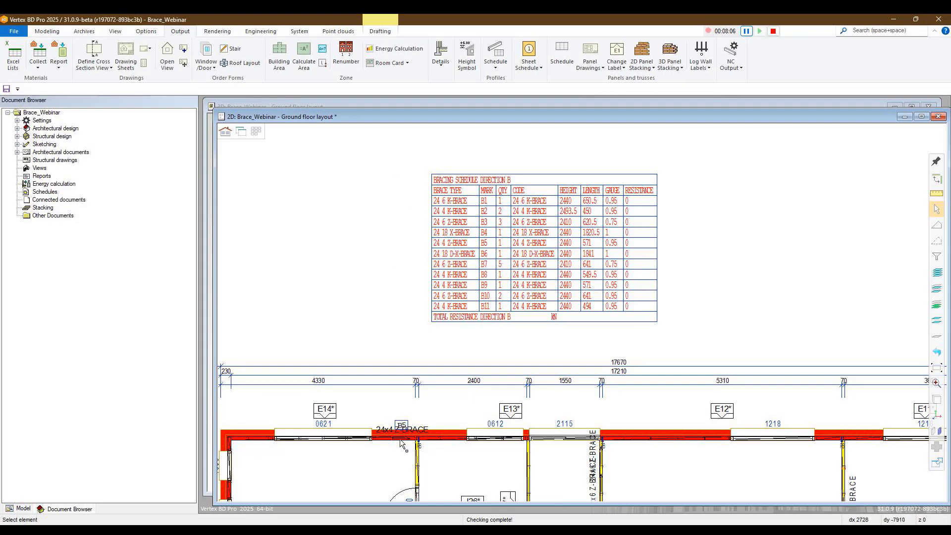
scroll(400, 439, "up", 3)
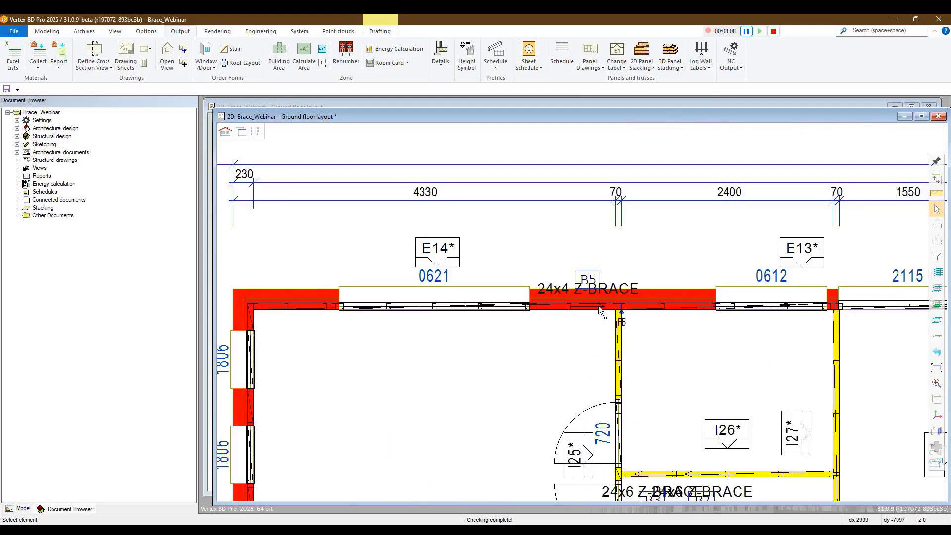
Open the Bracing input for panels library in System Libraries, Other, Accessory Tools, and look through its brace types
left_click(300, 31)
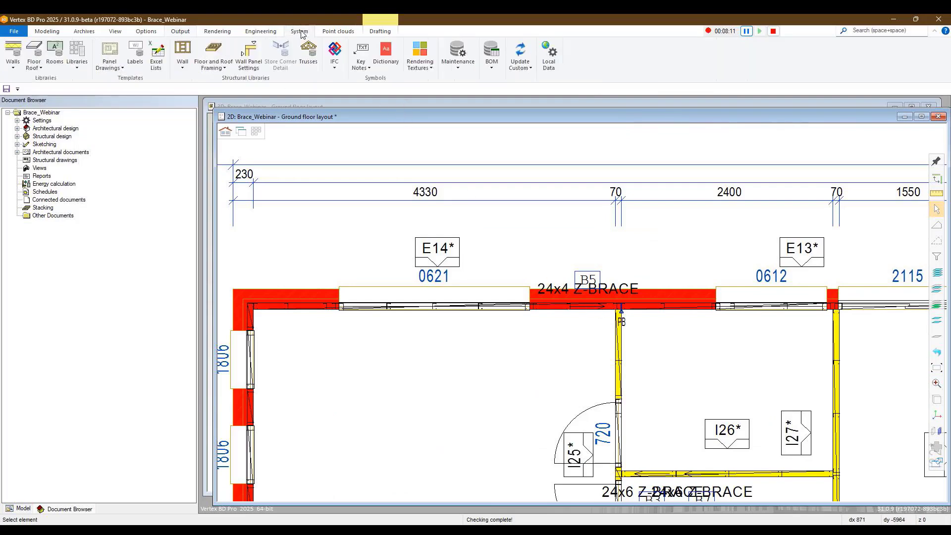
left_click(75, 48)
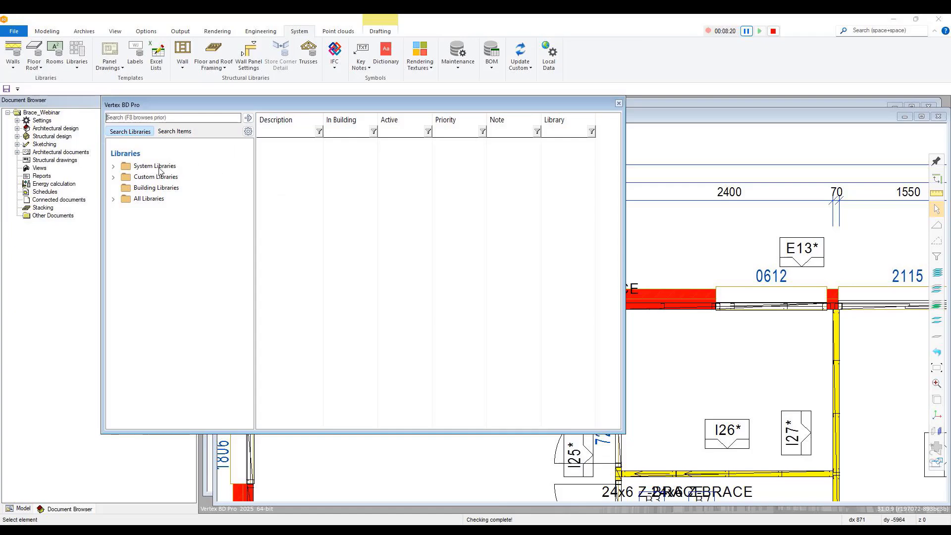
left_click(113, 167)
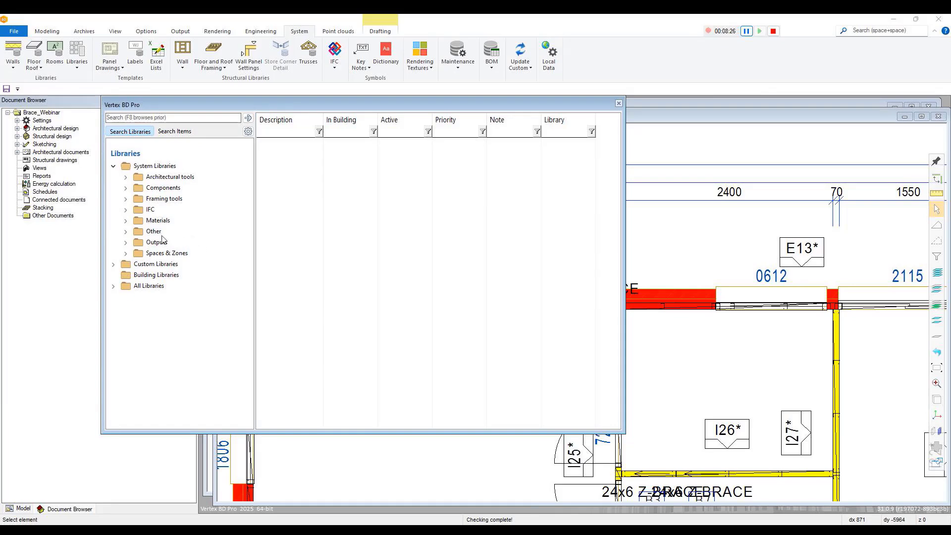
left_click(125, 231)
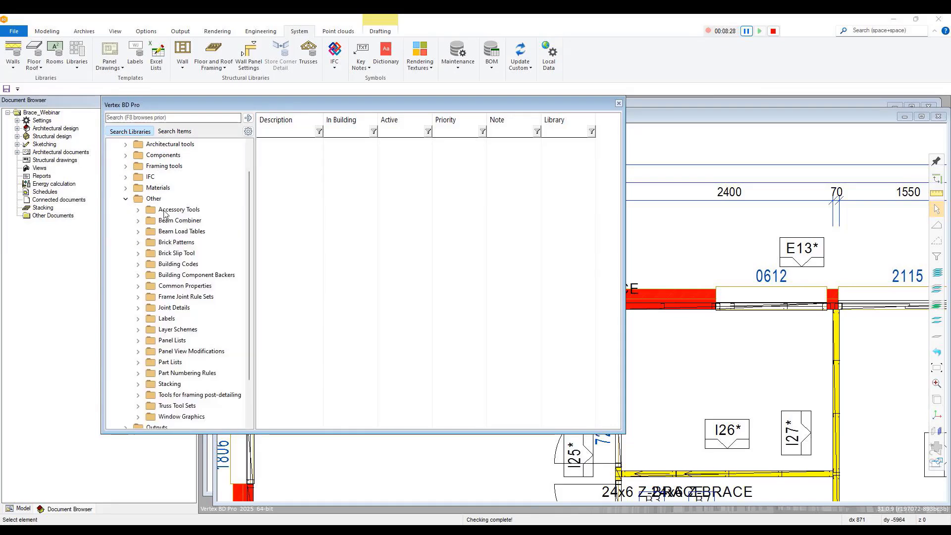
left_click(137, 211)
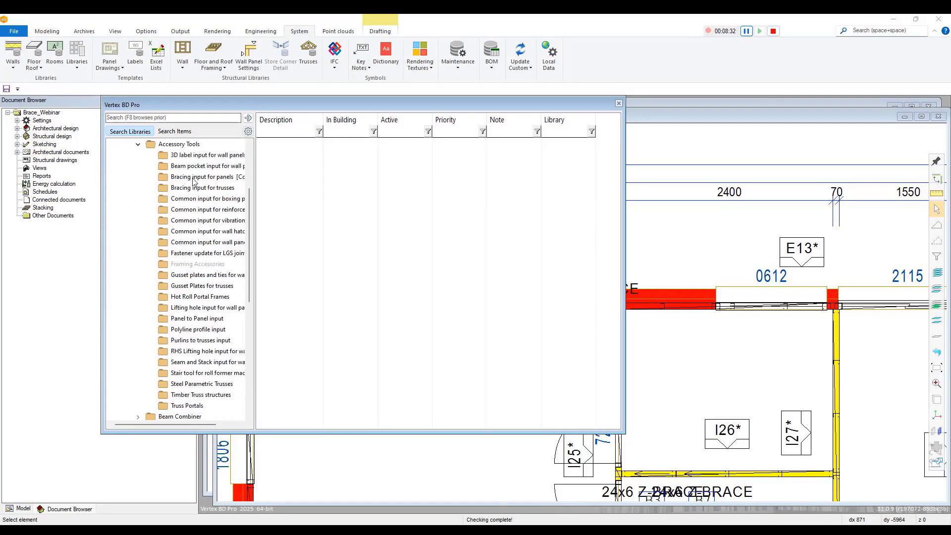
left_click(210, 180)
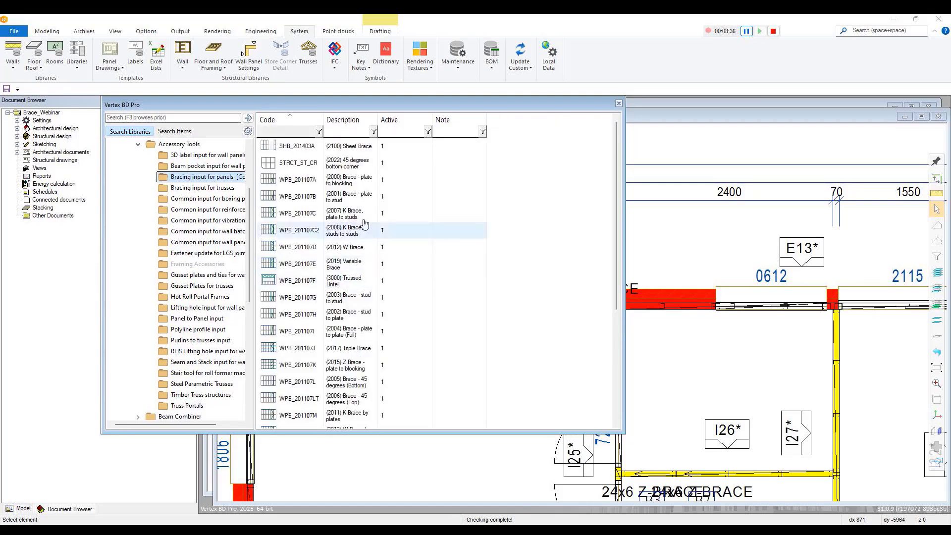
mouse_move(371, 207)
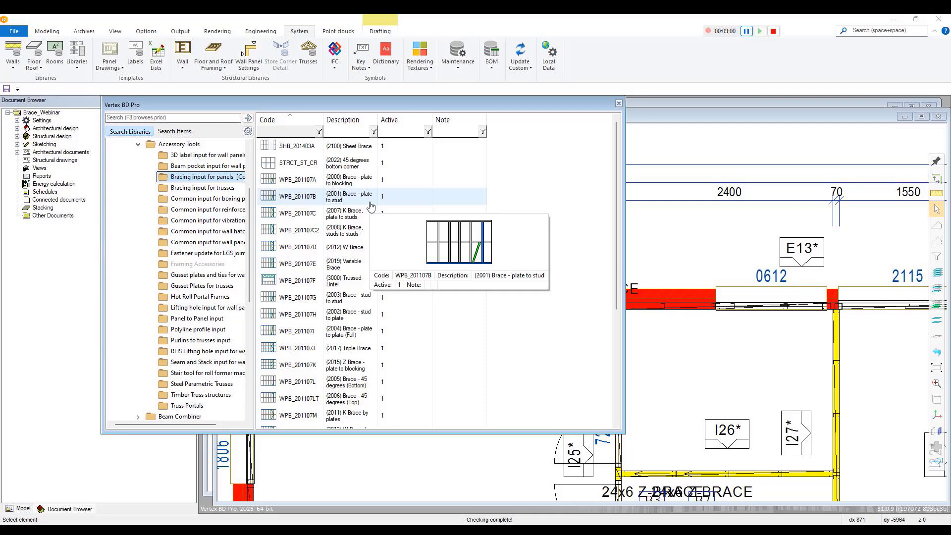
scroll(405, 247, "down", 1)
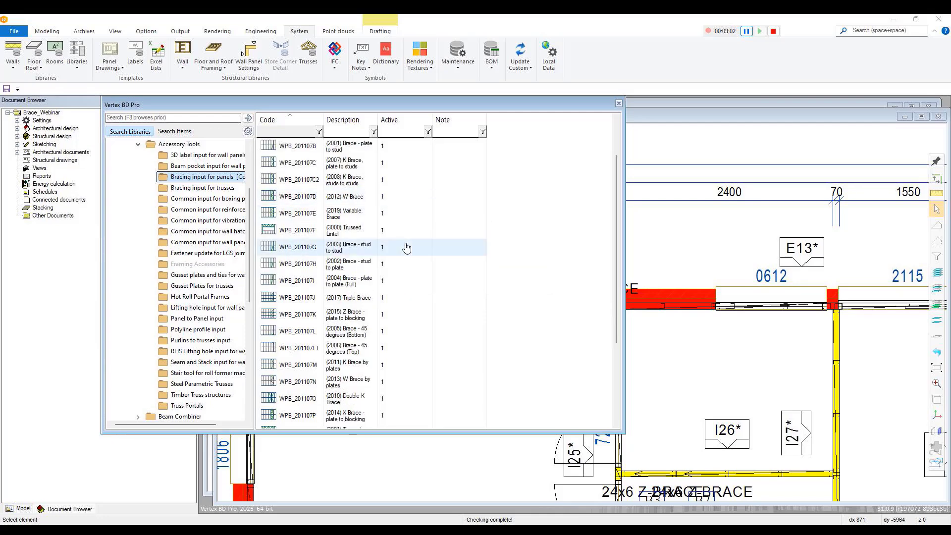
scroll(406, 248, "up", 1)
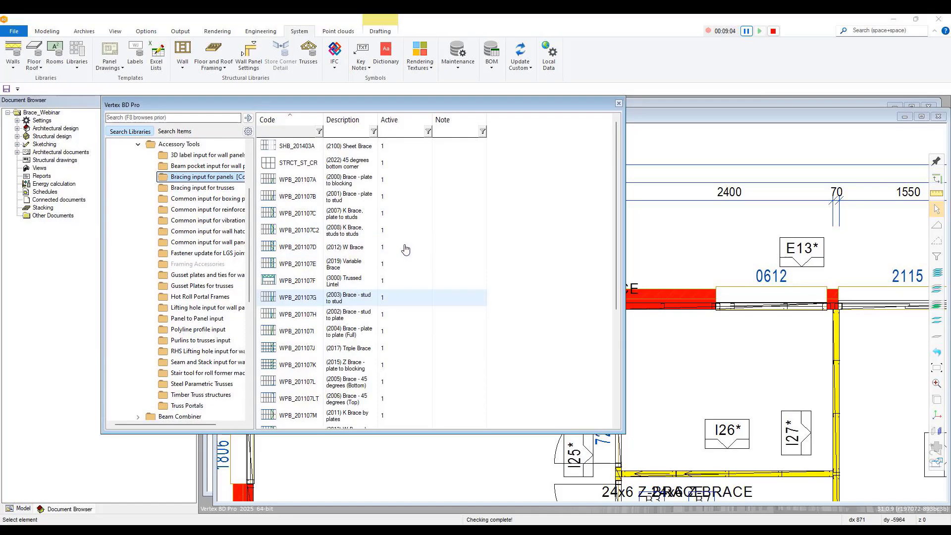
Open the configurations of the (2007) K Brace, plate to studs, and examine its brace label properties PRE~BRC_LBL and PRE~BRC_LBL_M
left_click(301, 216)
mouse_move(300, 216)
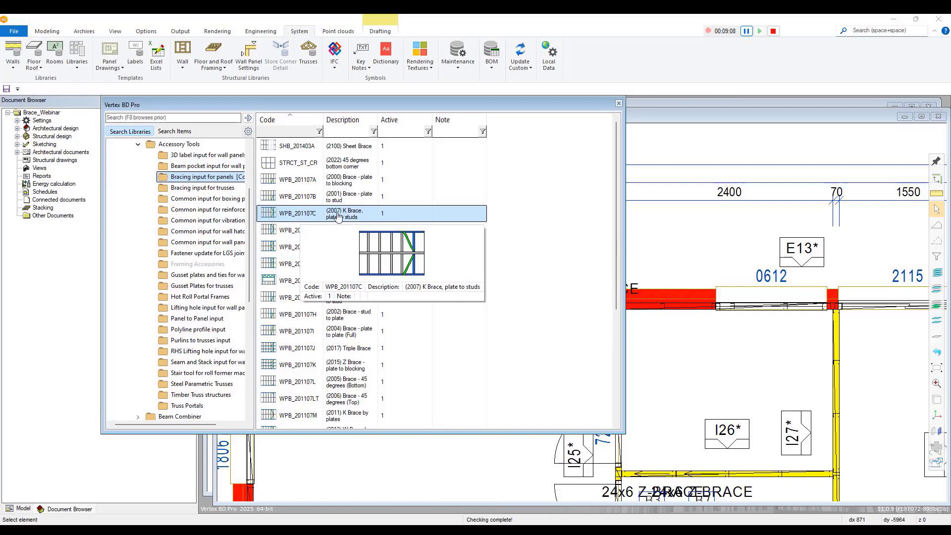
right_click(302, 218)
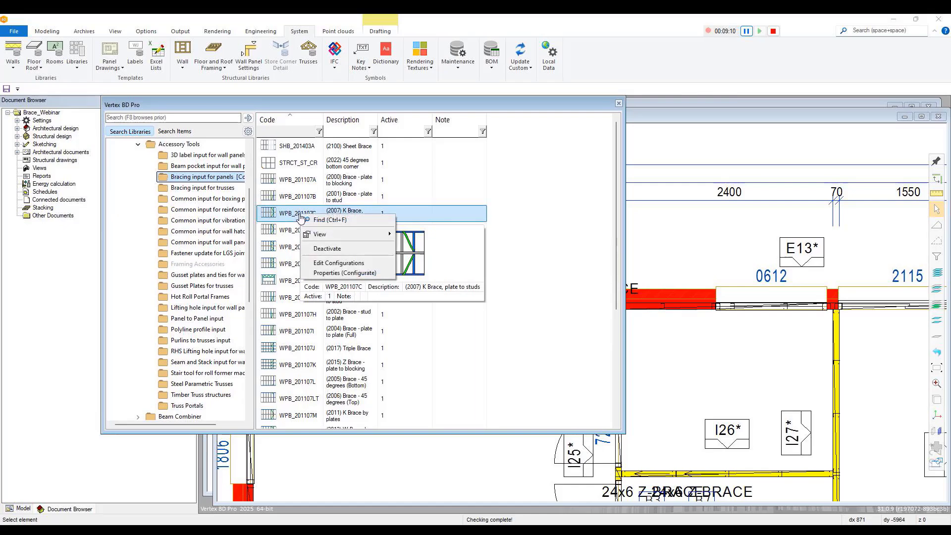
mouse_move(308, 238)
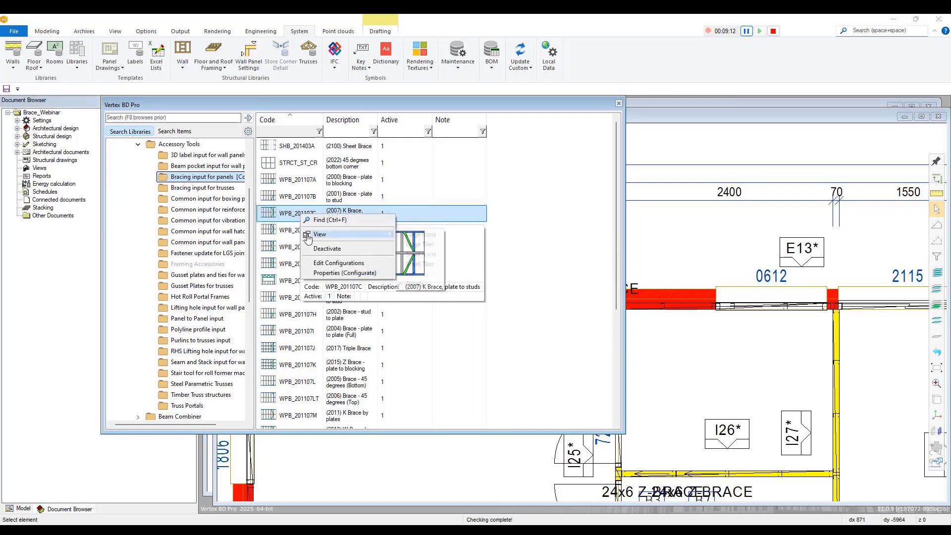
left_click(334, 263)
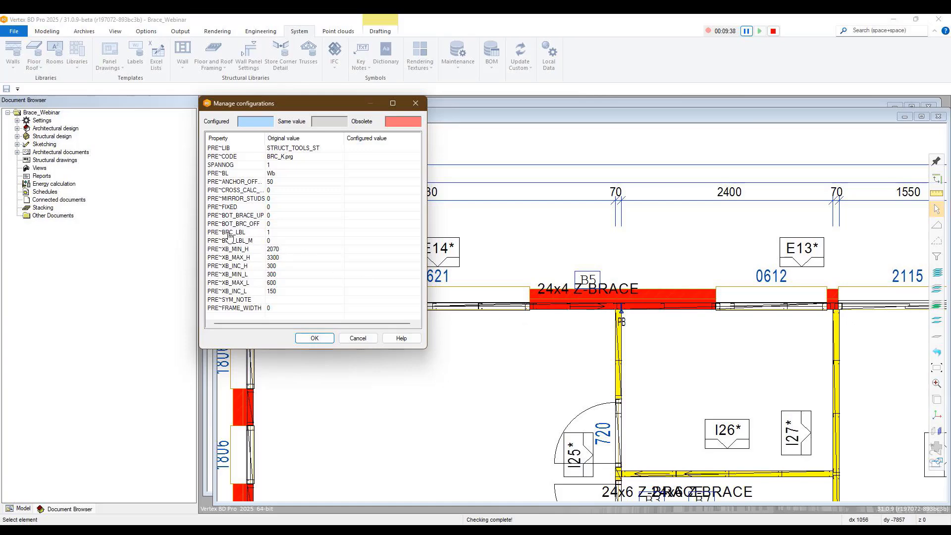
left_click(276, 232)
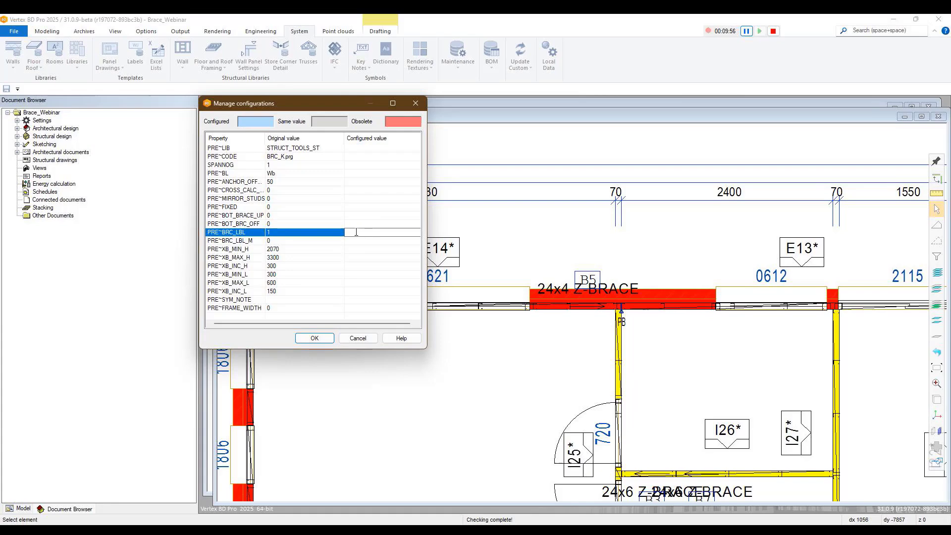
left_click(303, 242)
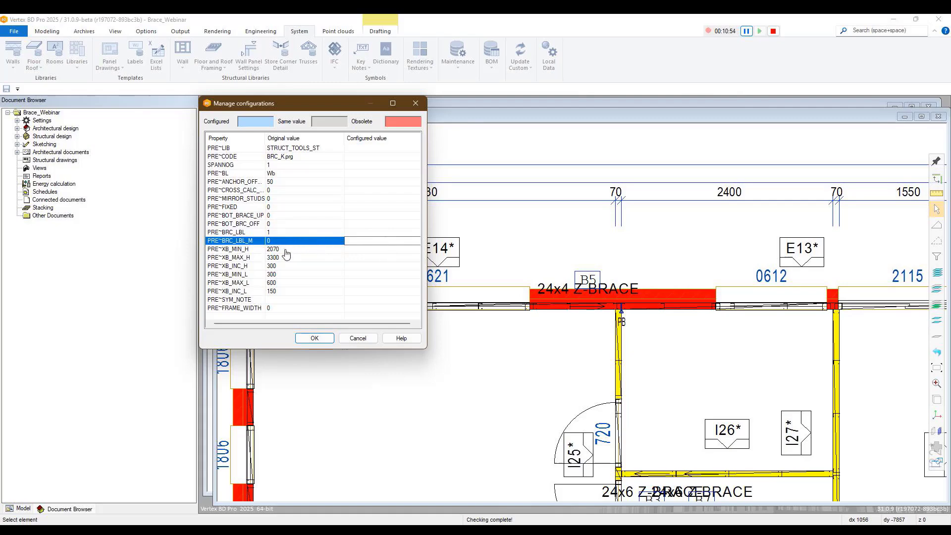
Examine the K brace's minimum, maximum and increment properties for height and length, from PRE~XB_MIN_H to PRE~XB_INC_L
left_click(218, 251)
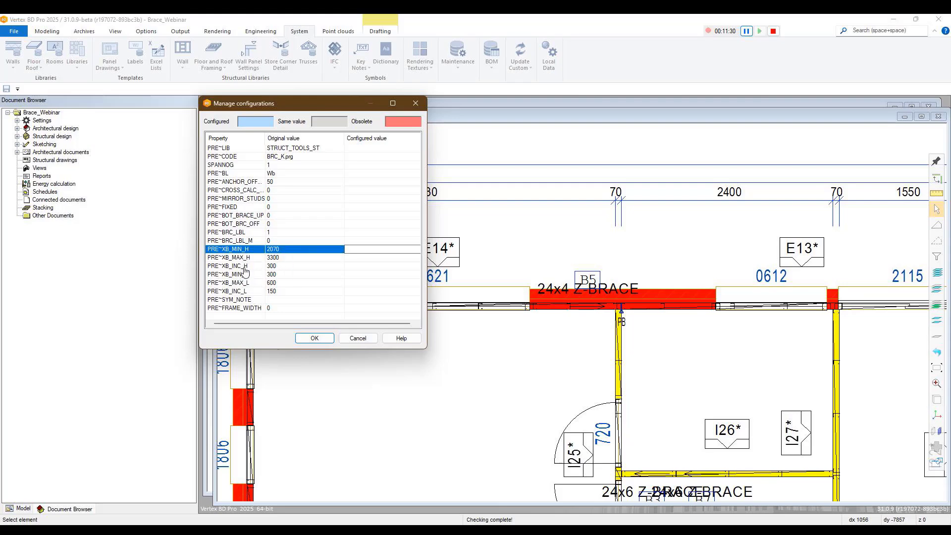
left_click(283, 267)
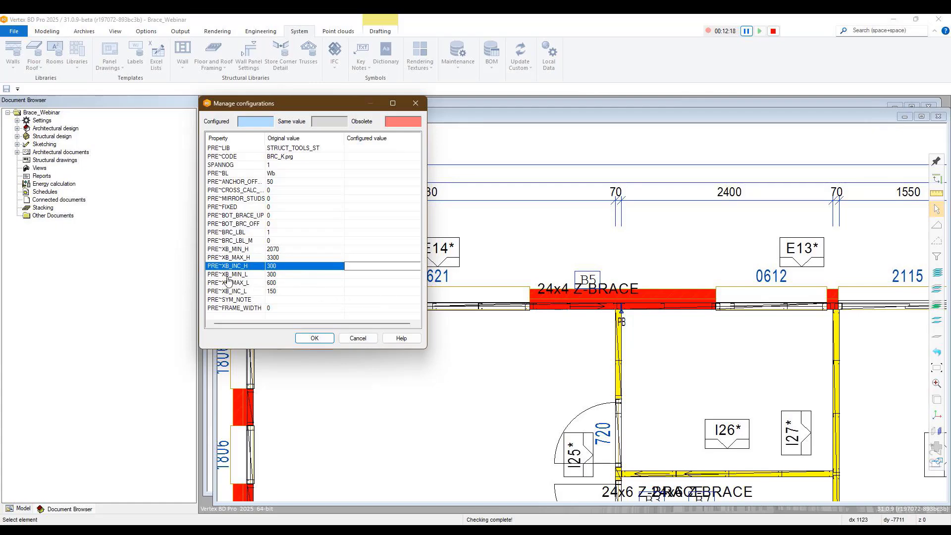
left_click(283, 278)
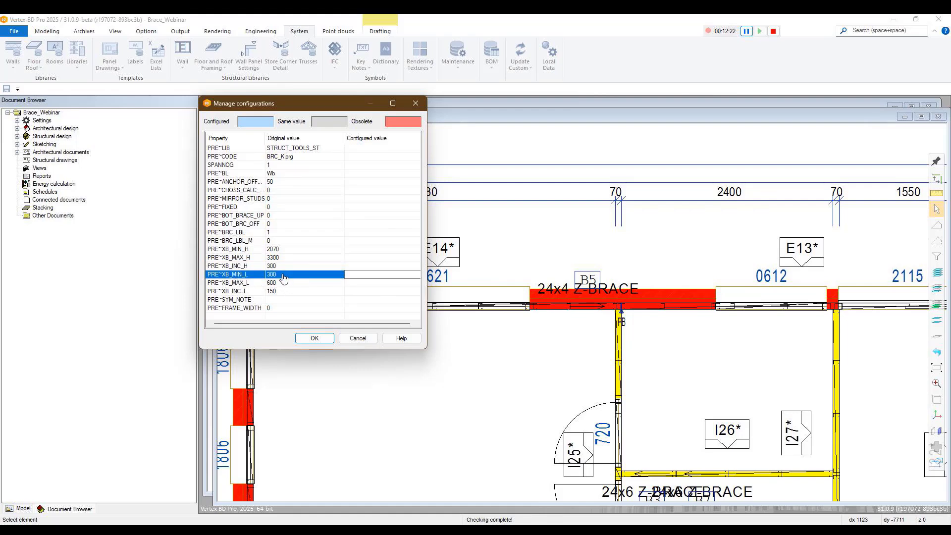
left_click(287, 285)
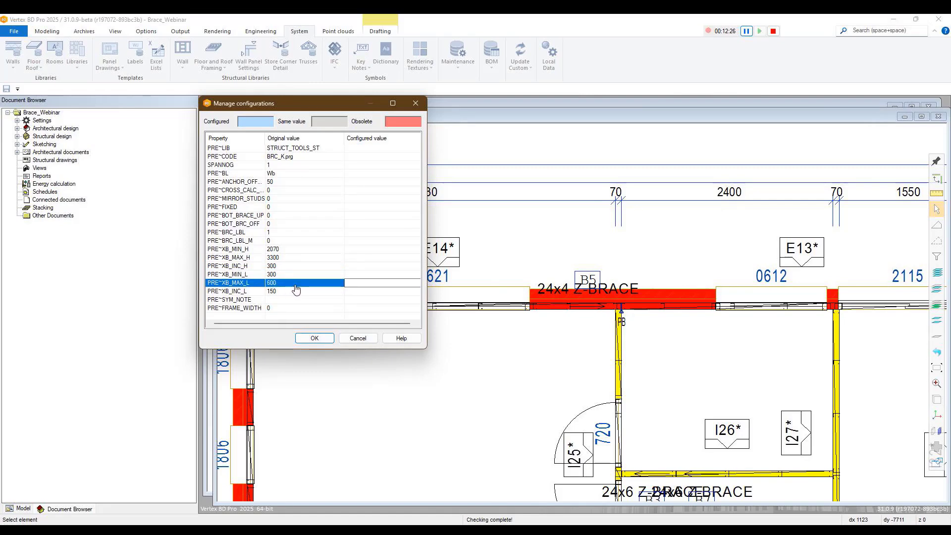
left_click(289, 294)
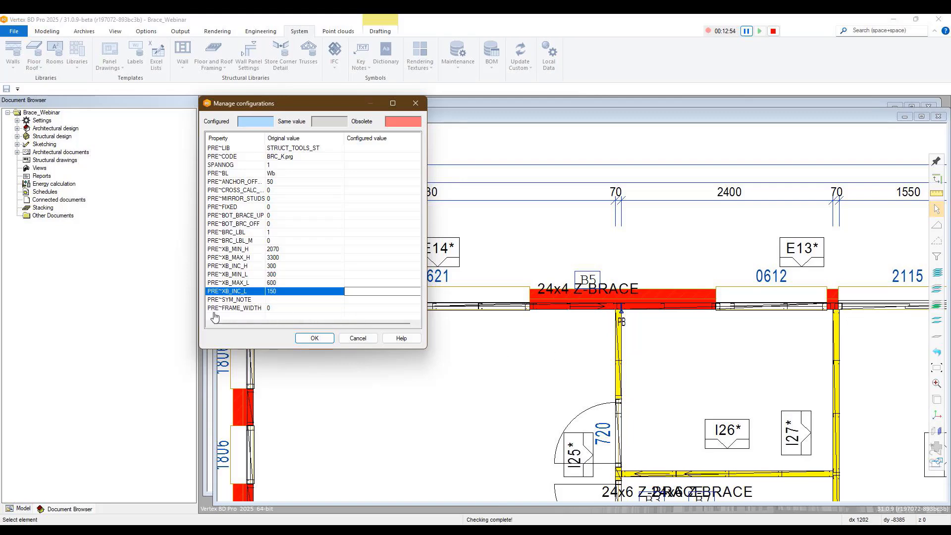
Examine the K brace's PRE~FRAME_WIDTH and PRE~SYM_NOTE properties, and close its configurations without saving
left_click(276, 309)
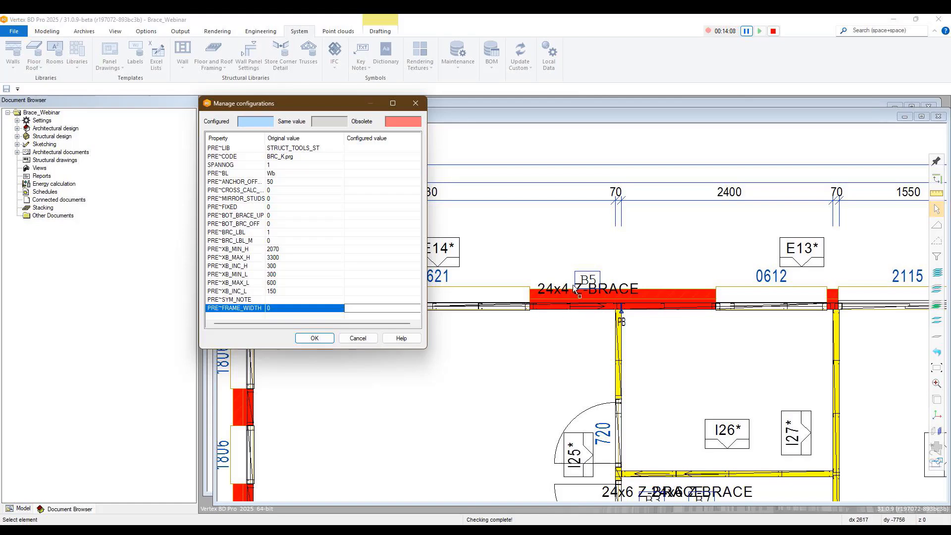
left_click(273, 301)
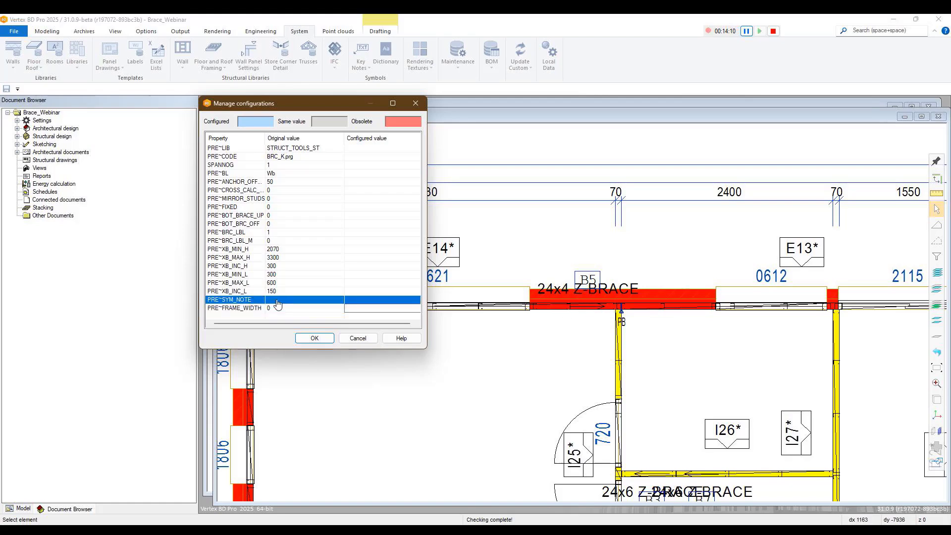
left_click(359, 299)
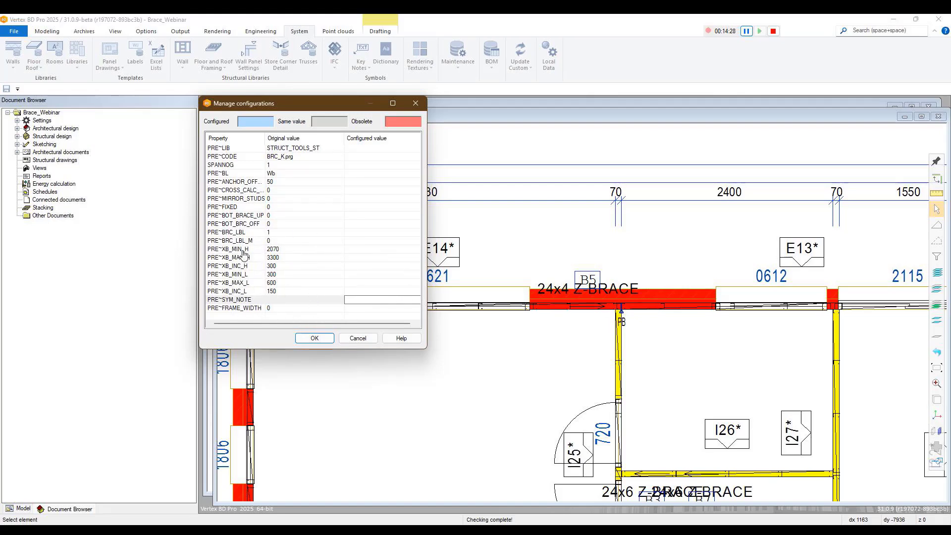
left_click(358, 338)
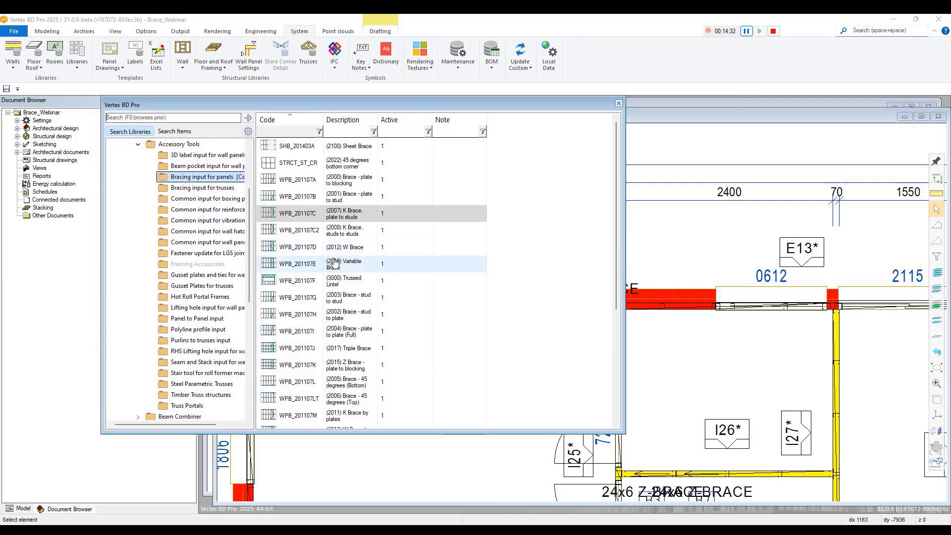
Open the configurations of the (2020) Flat Wind Brace (User Limits), examine its label and size limit properties, and close them without saving
scroll(335, 263, "down", 1)
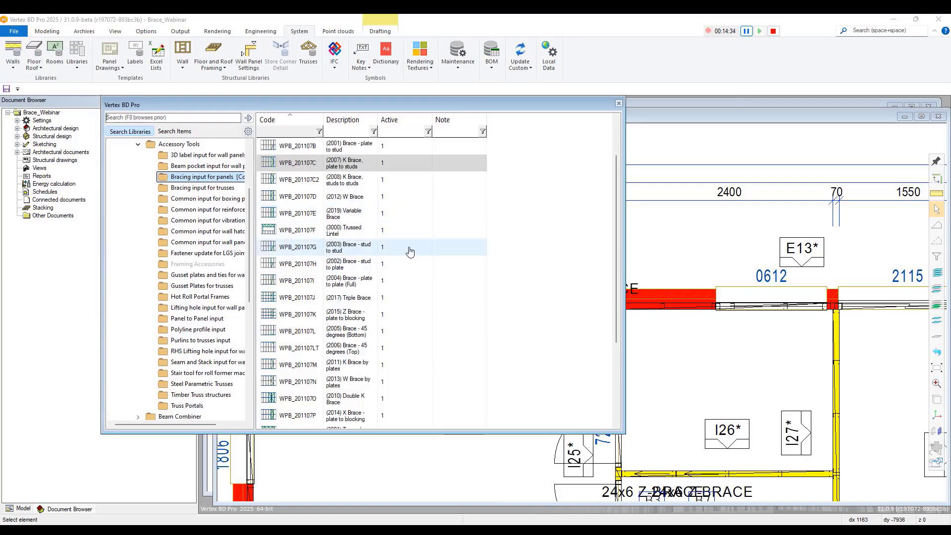
scroll(404, 277, "down", 3)
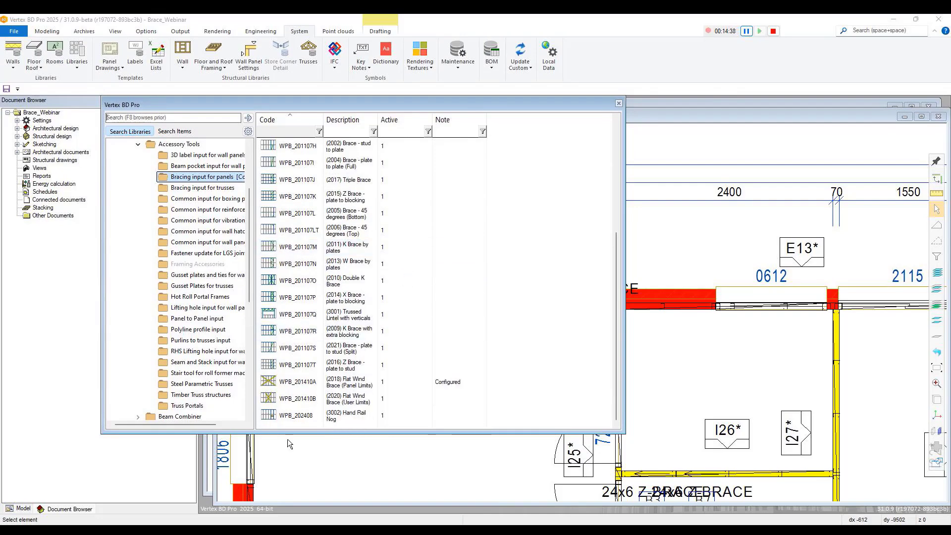
right_click(303, 402)
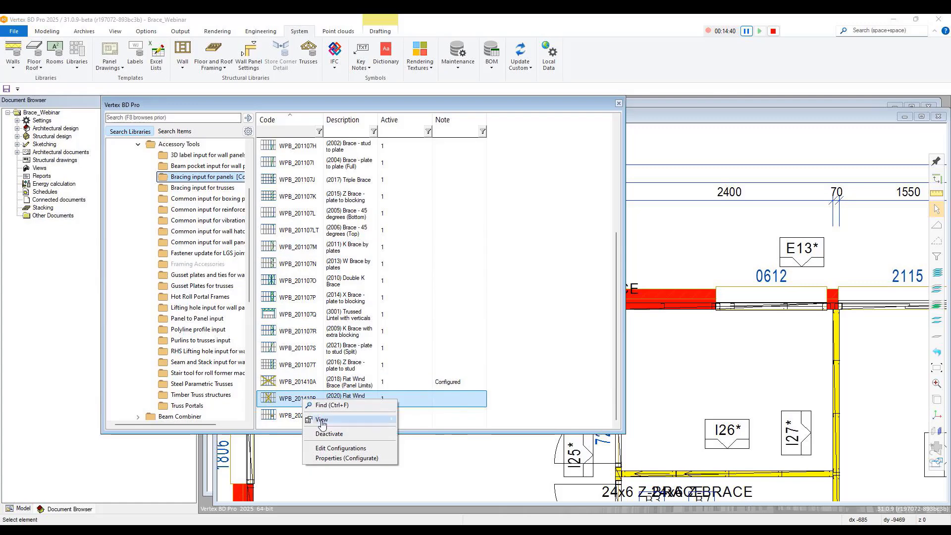
left_click(328, 447)
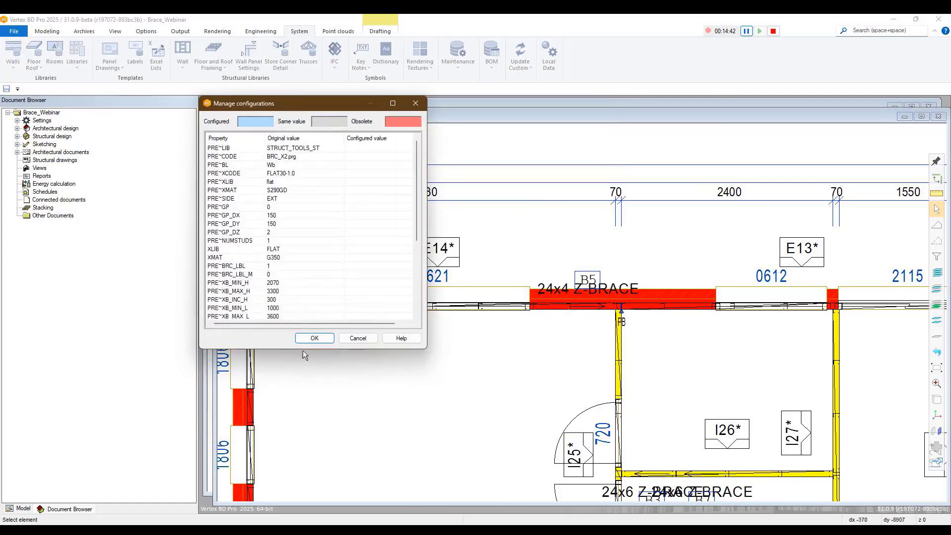
scroll(305, 250, "down", 3)
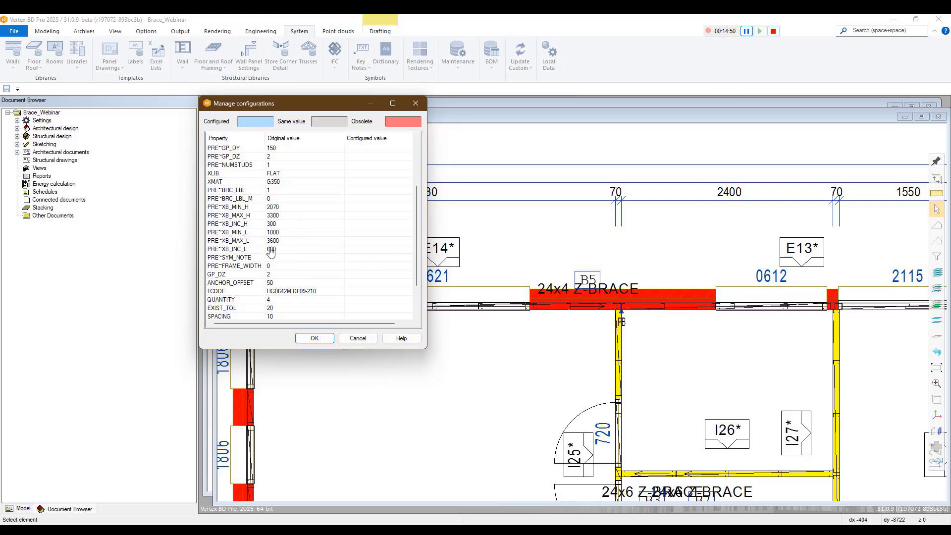
left_click(357, 338)
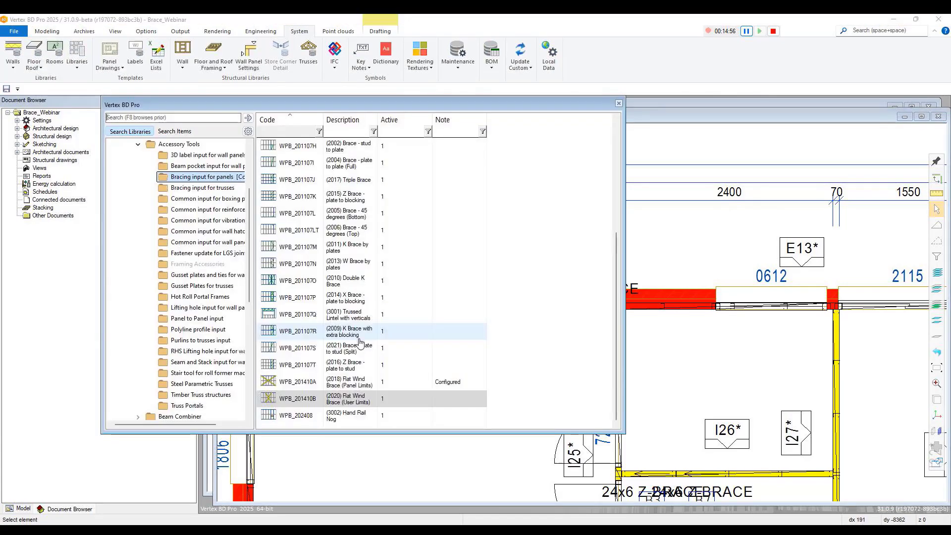
Open the configurations of the (2012) W Brace, examine its brace label properties, and close them without saving
scroll(375, 365, "up", 3)
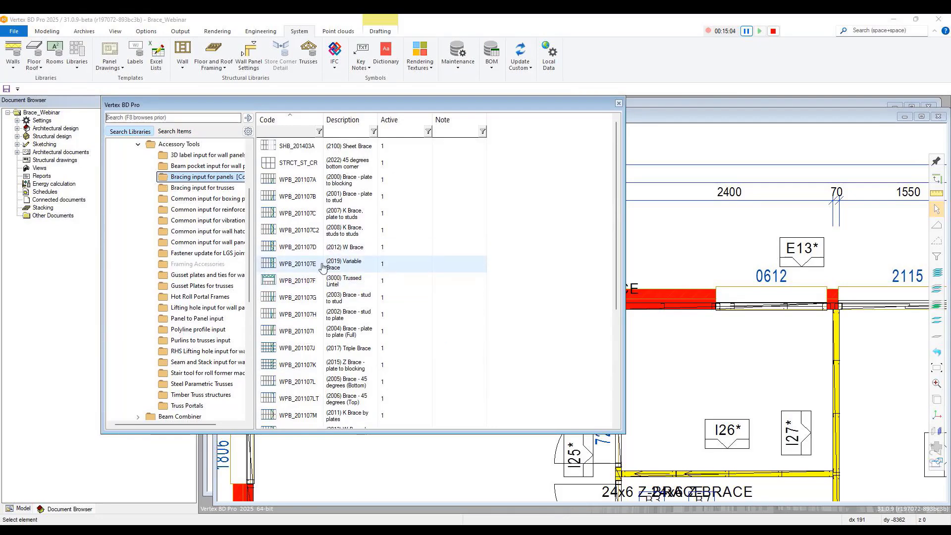
left_click(304, 251)
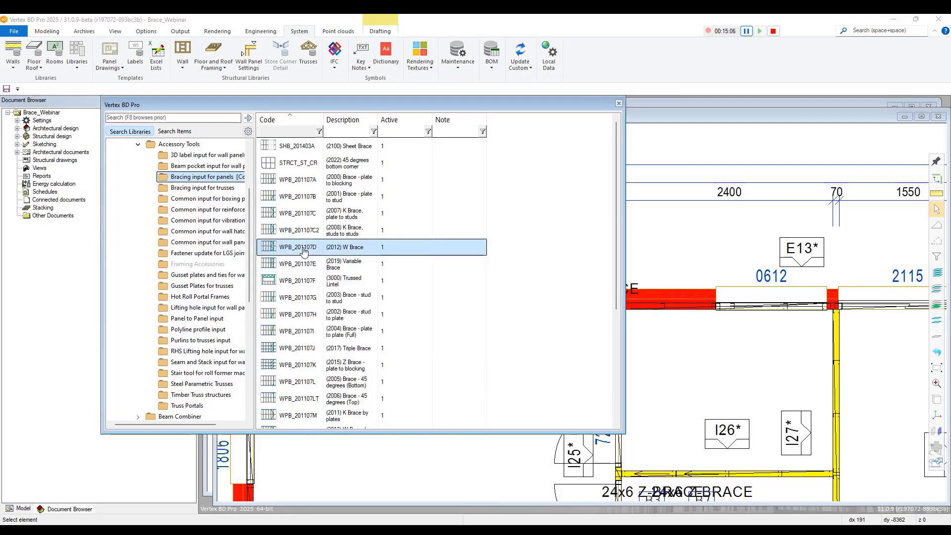
right_click(302, 249)
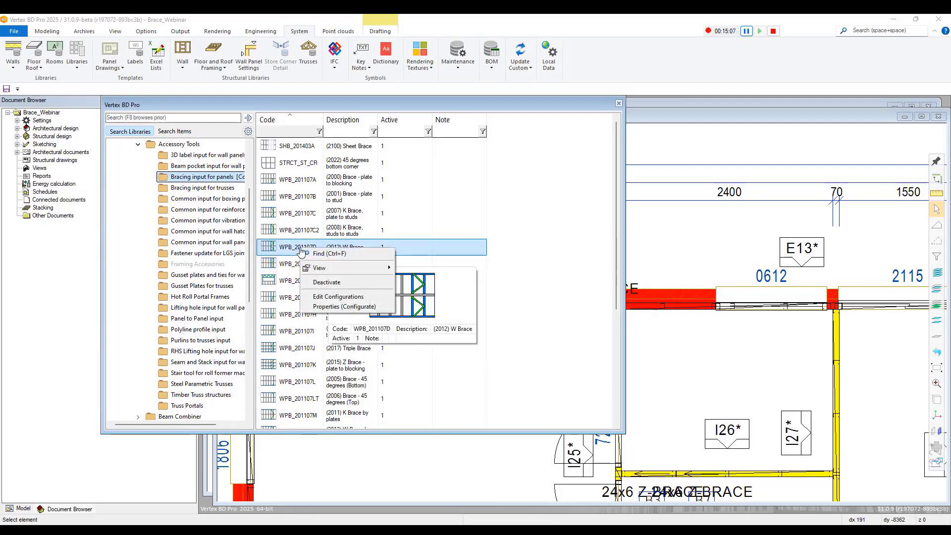
left_click(331, 297)
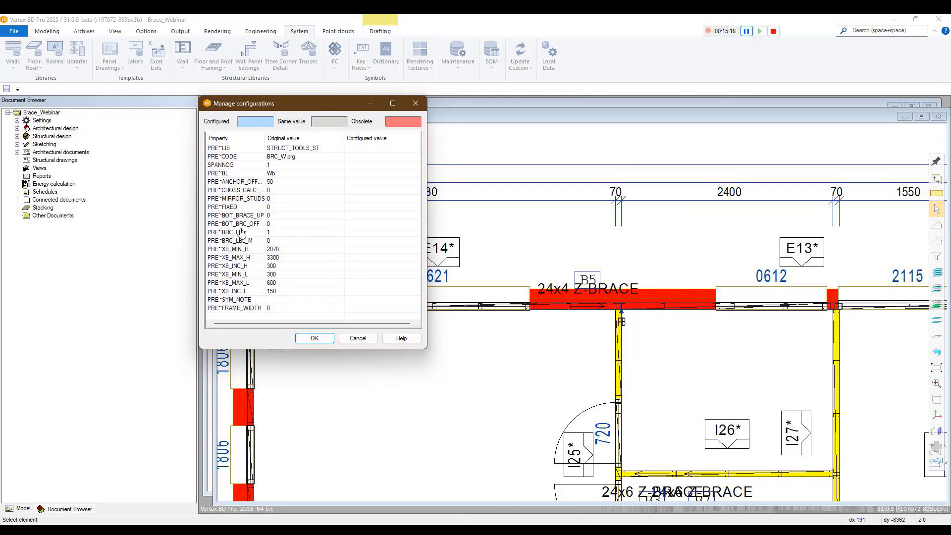
left_click(359, 341)
left_click(358, 341)
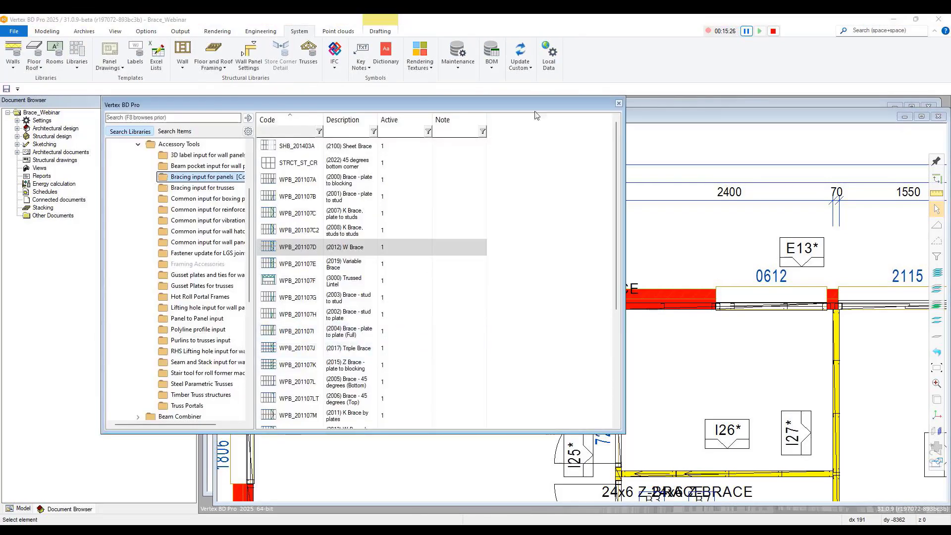
mouse_move(383, 200)
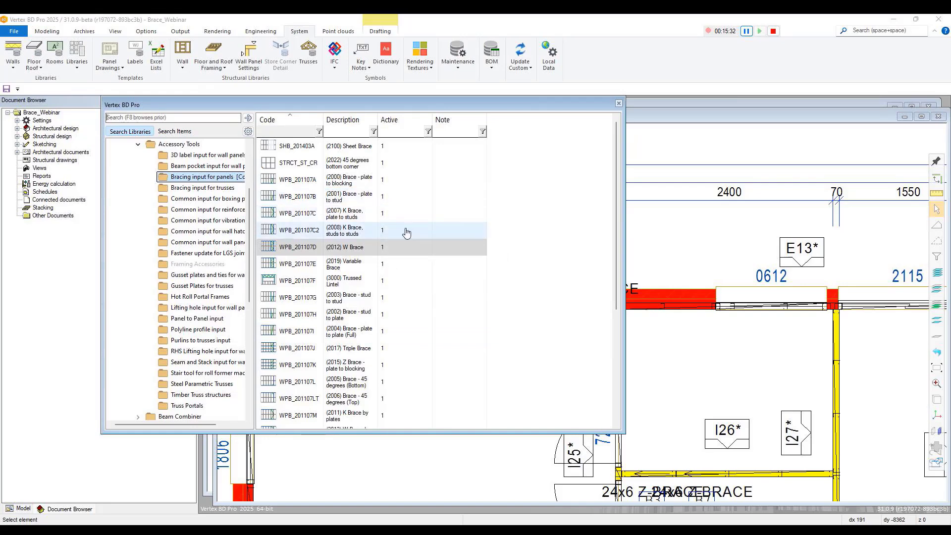
left_click(414, 251)
mouse_move(414, 252)
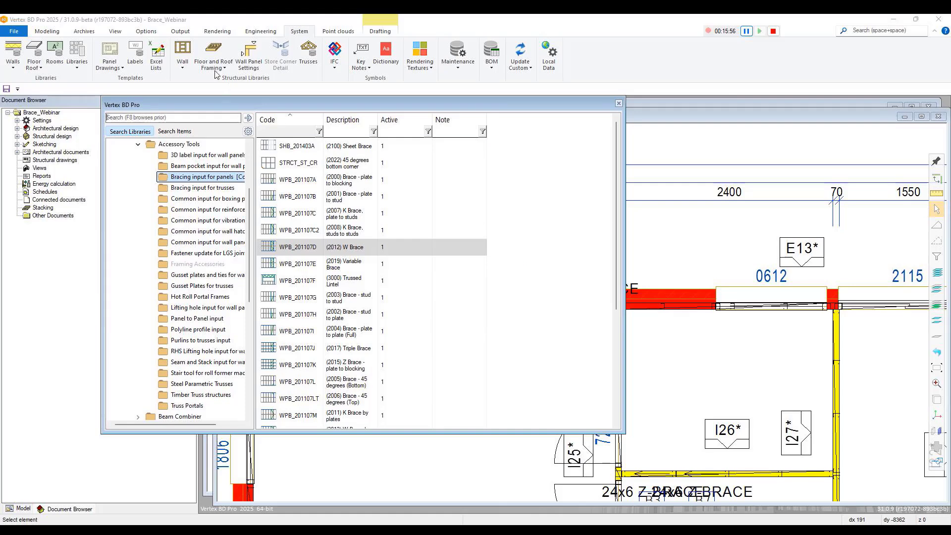
Open the Load Tables library in Custom Libraries, Other, Beam Load Tables, and widen the Code column to show the full codes
scroll(184, 261, "up", 1)
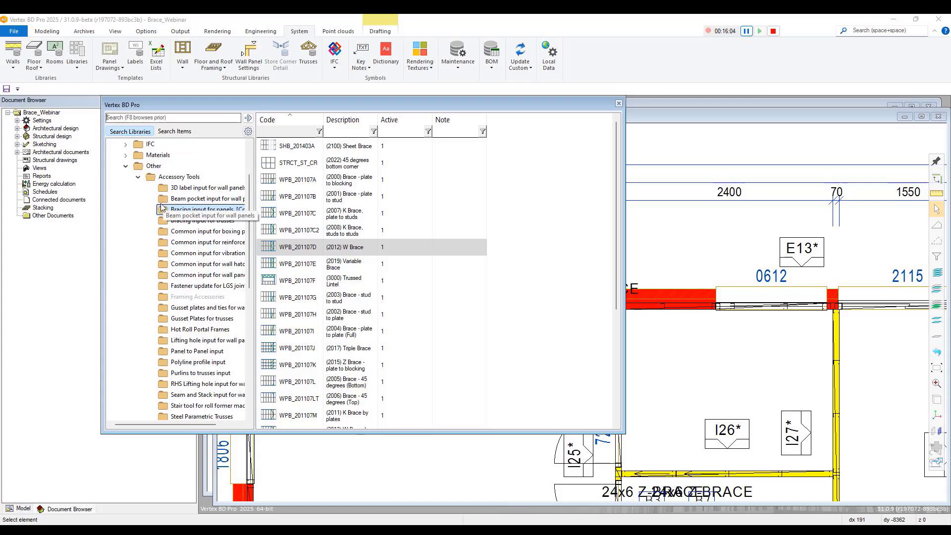
left_click(125, 166)
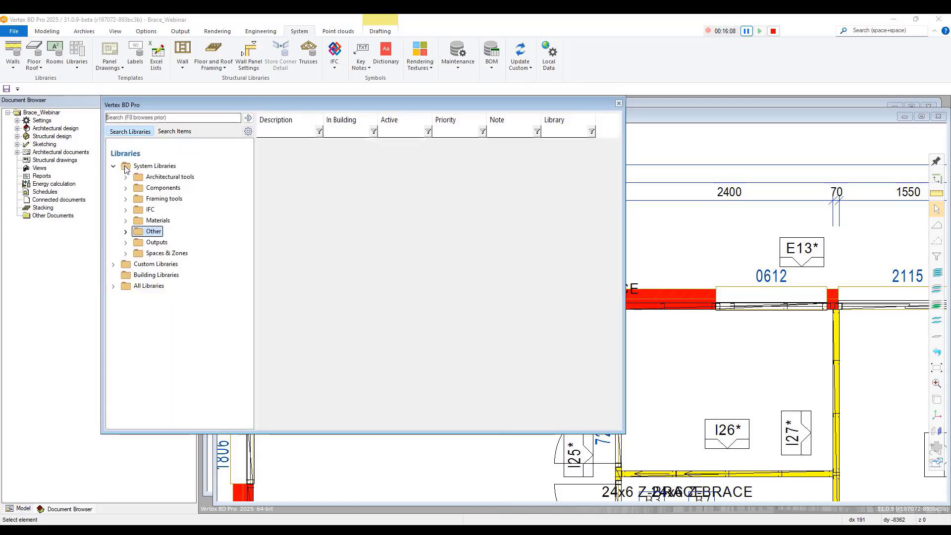
left_click(114, 265)
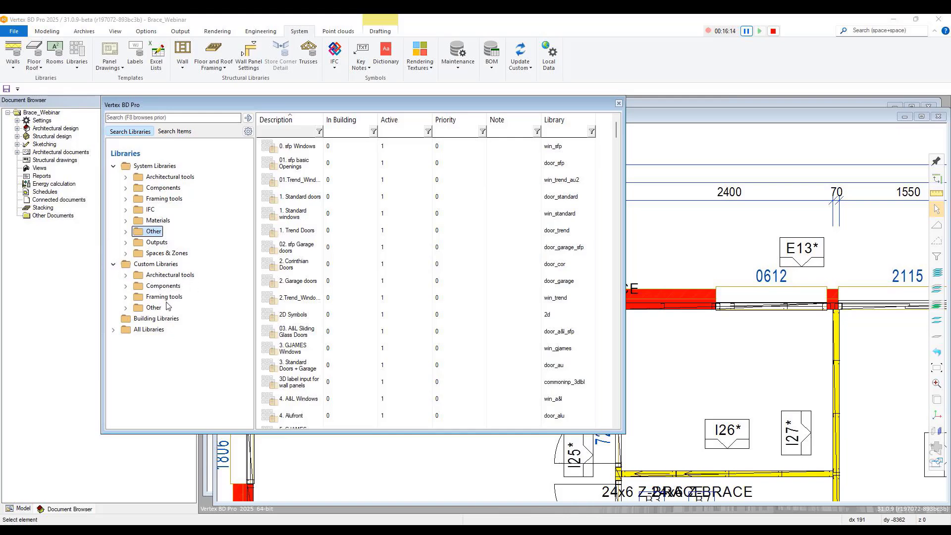
left_click(126, 308)
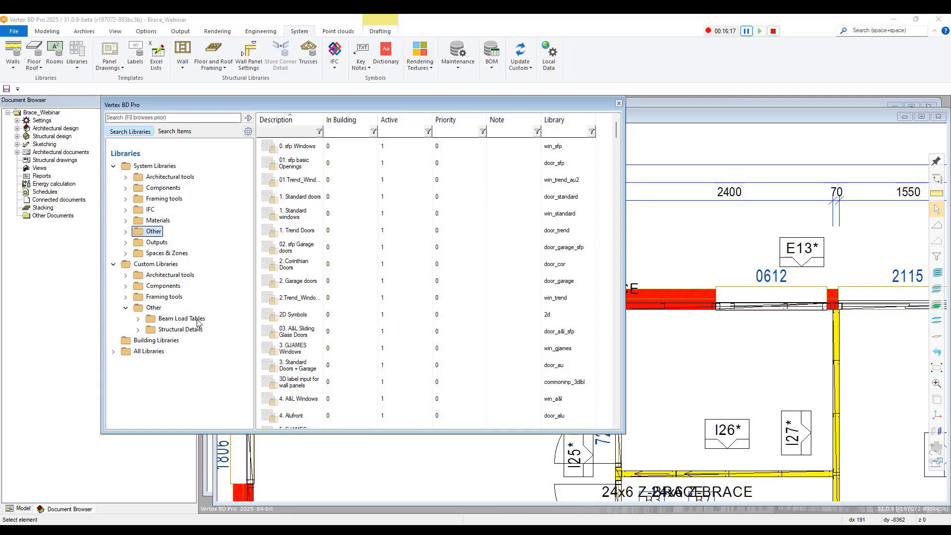
left_click(139, 319)
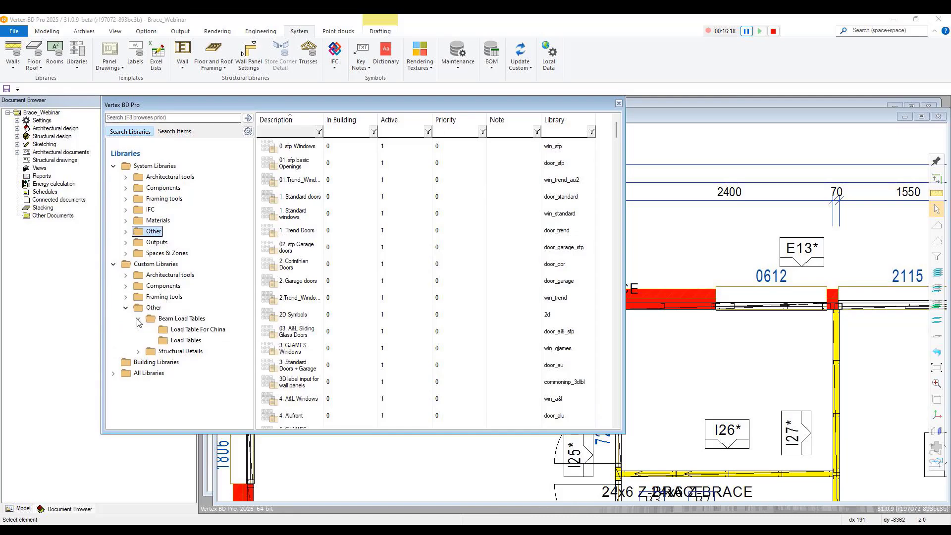
left_click(185, 340)
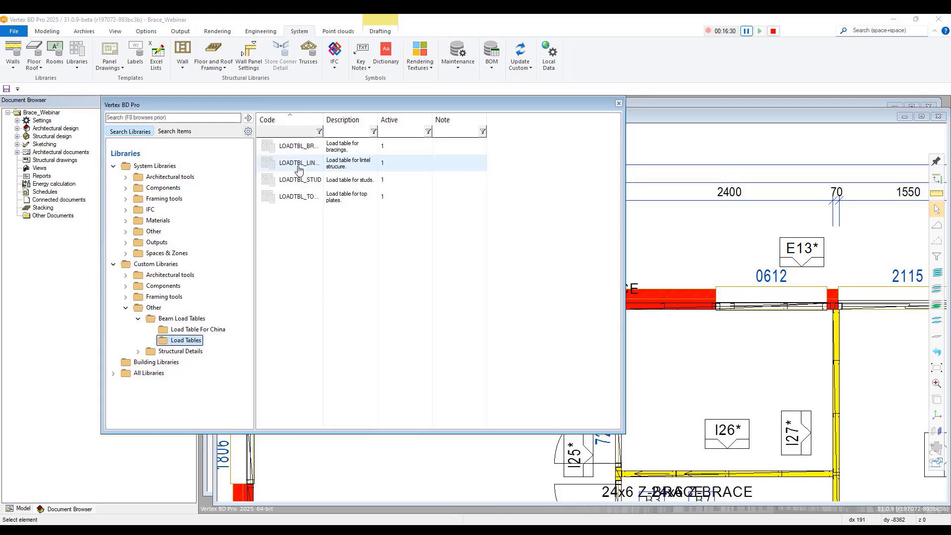
left_click_drag(324, 123, 356, 122)
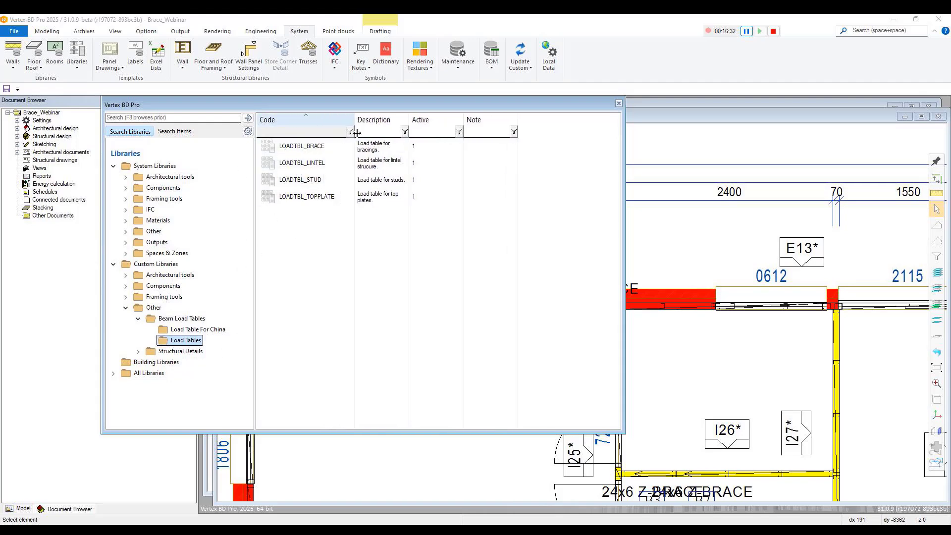
Open the LOADTBL_BRACE load table for editing and examine the code, gauge, brace length and capacity of its X-brace and K-brace rows
double_click(296, 147)
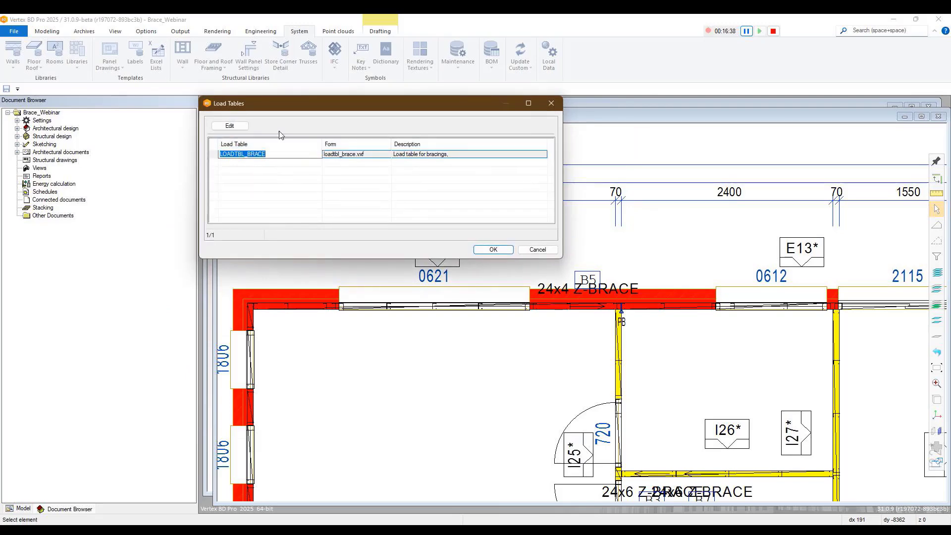
left_click(230, 126)
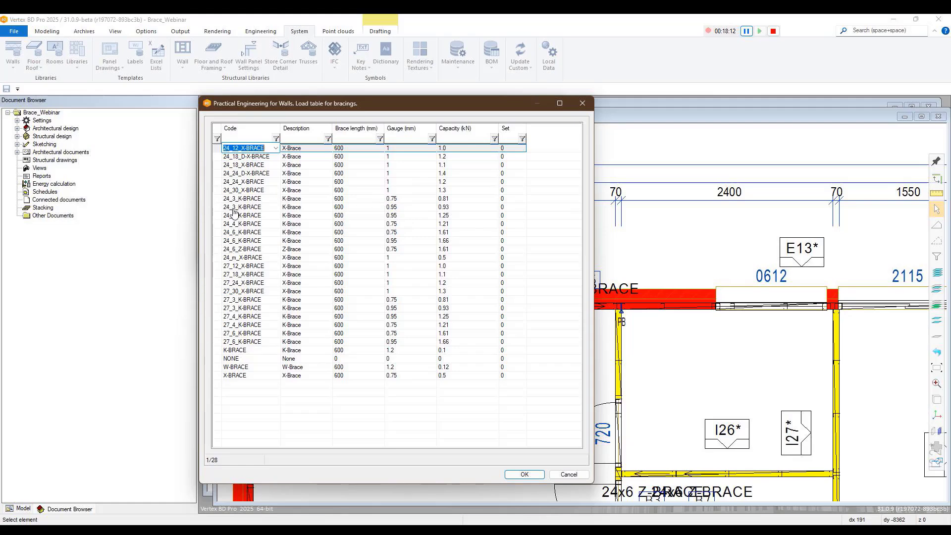
left_click(398, 199)
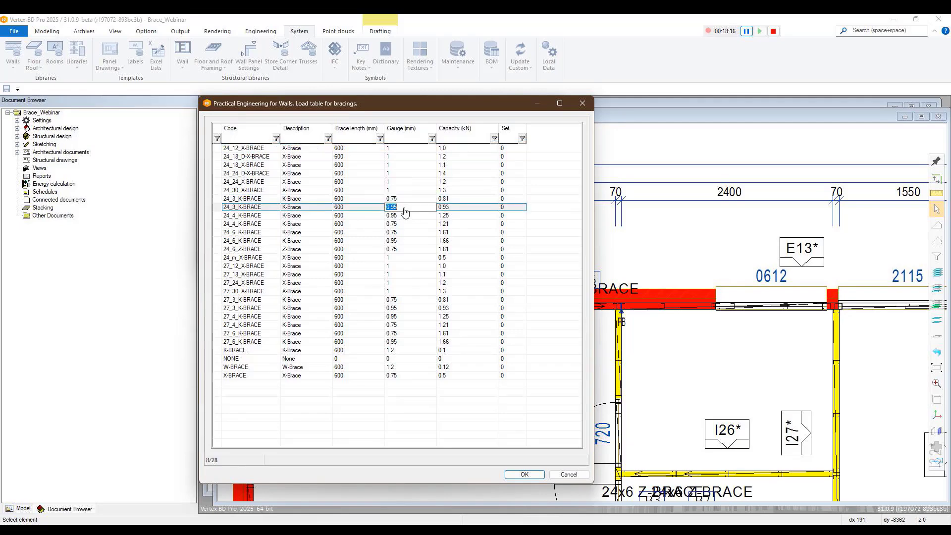
left_click(403, 207)
left_click(267, 158)
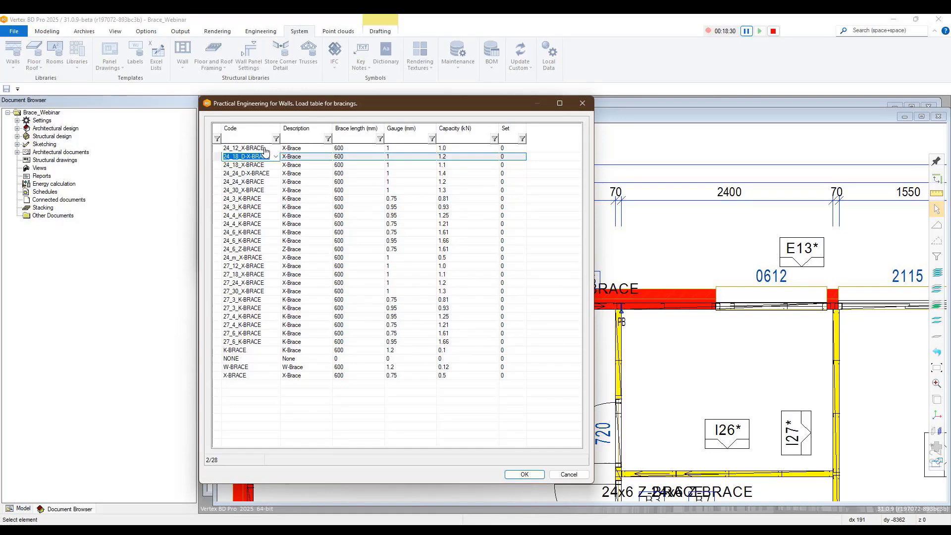
left_click(398, 157)
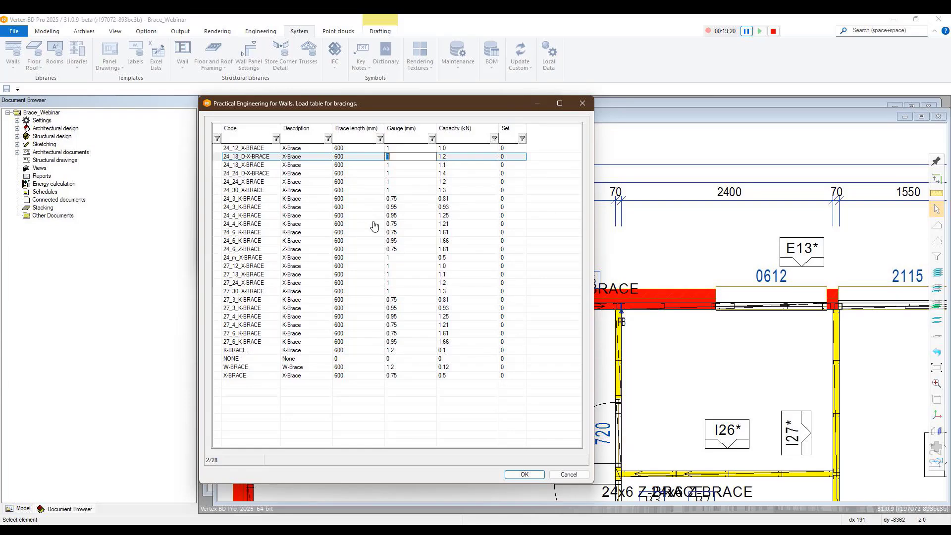
left_click(357, 138)
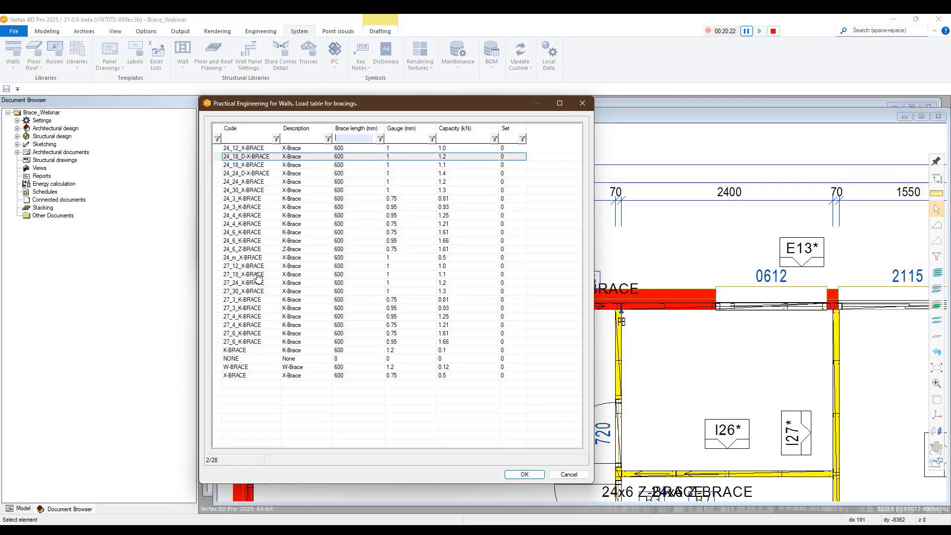
left_click(251, 258)
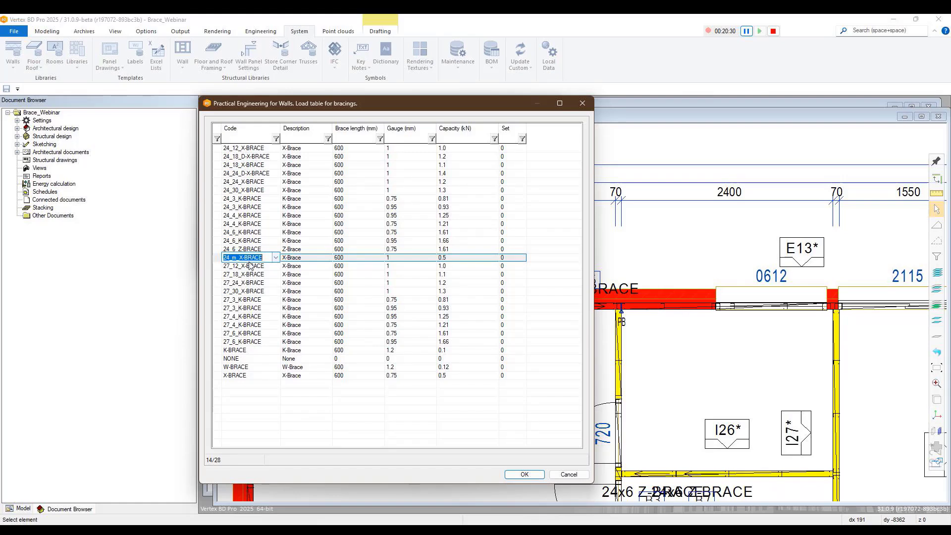
left_click(454, 258)
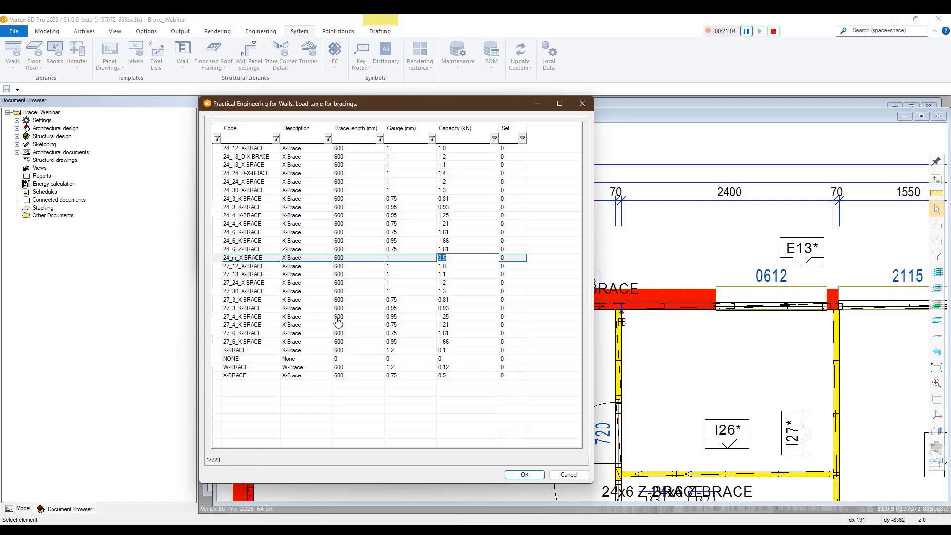
Copy the 24_6_Z-BRACE row, set the copy's gauge to 0.95 mm and capacity to 2.1 kN, and save and close the load table
left_click(243, 249)
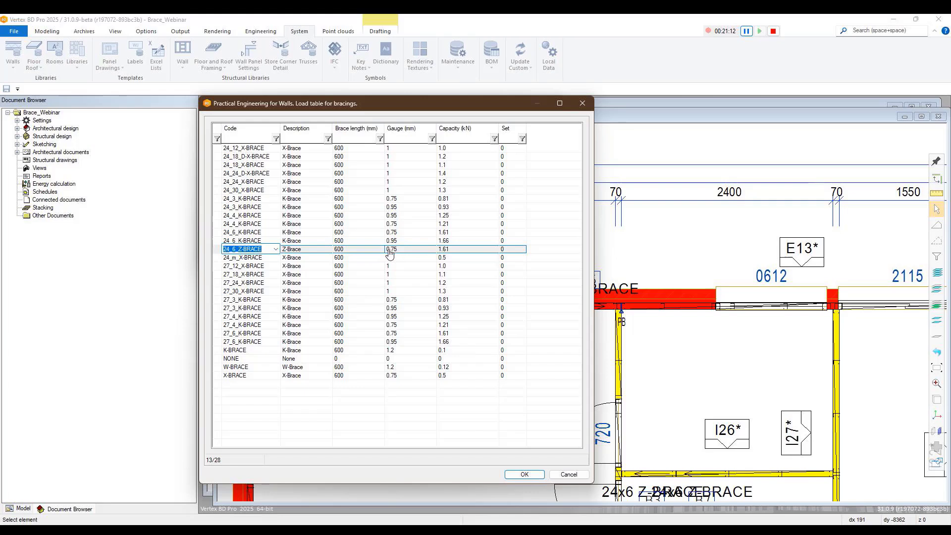
right_click(215, 254)
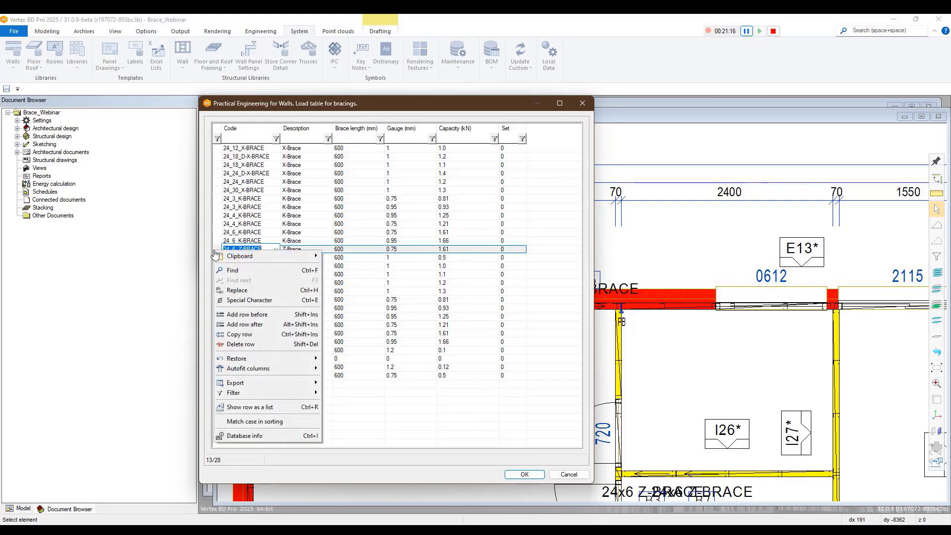
left_click(243, 335)
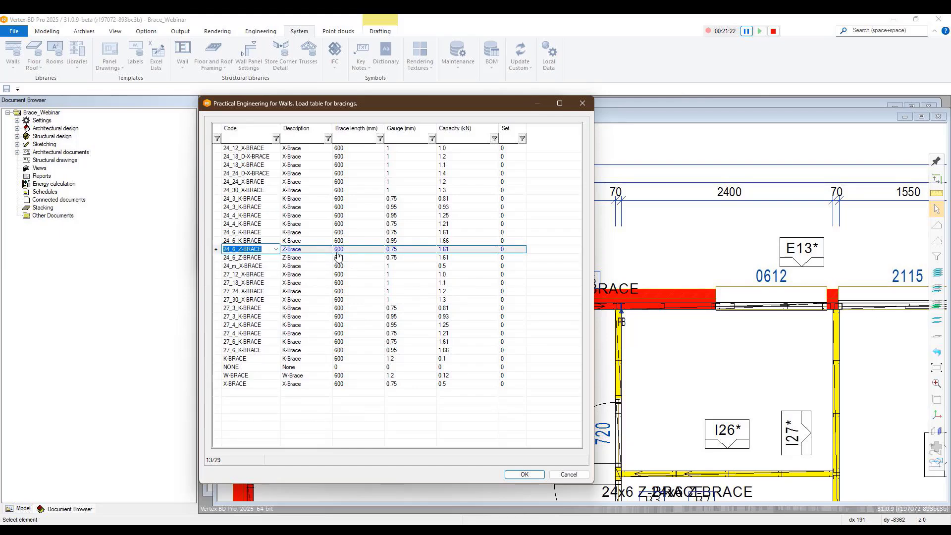
left_click(406, 250)
left_click(406, 249)
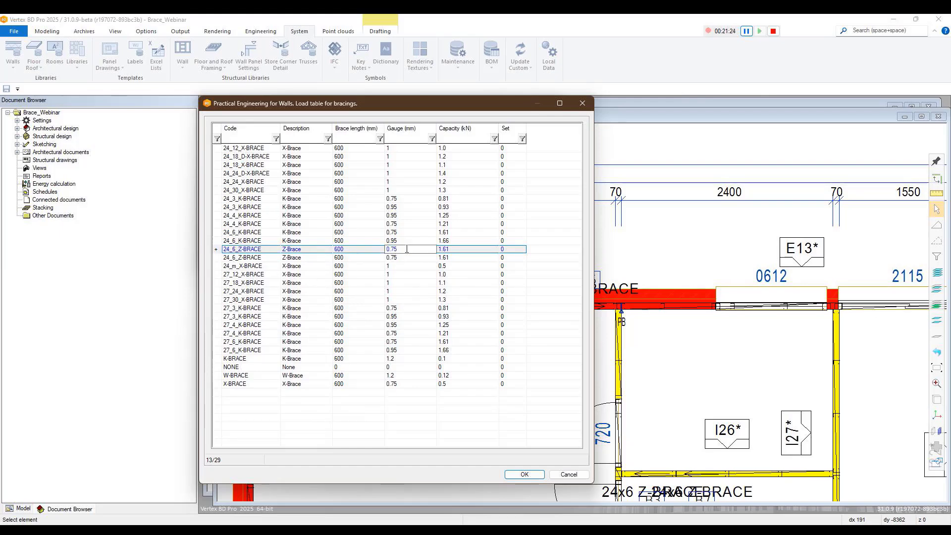
key("BackSpace")
left_click(457, 248)
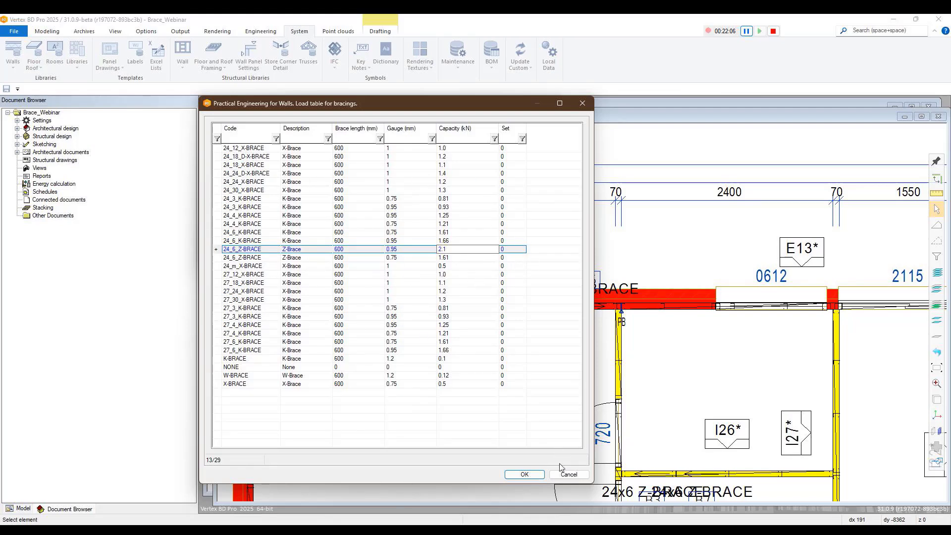
left_click(525, 474)
left_click(442, 311)
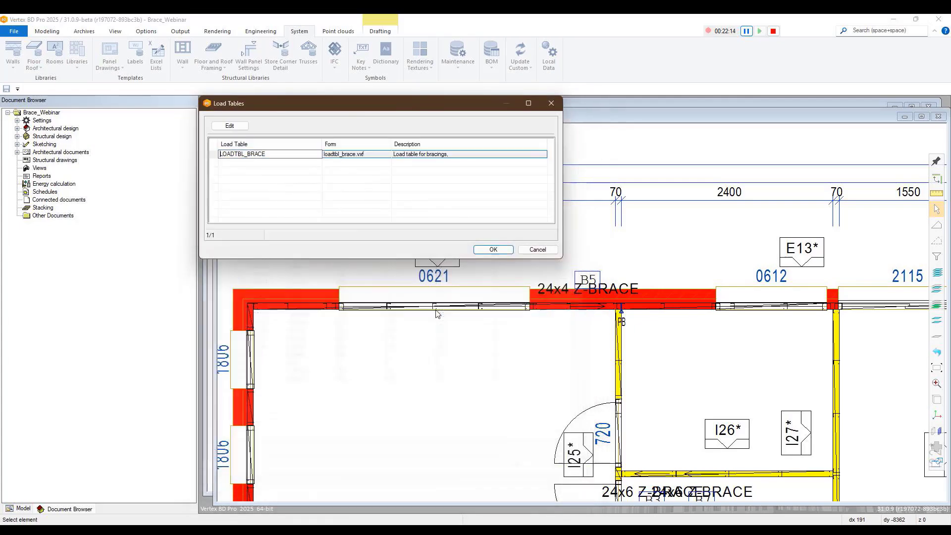
left_click(498, 250)
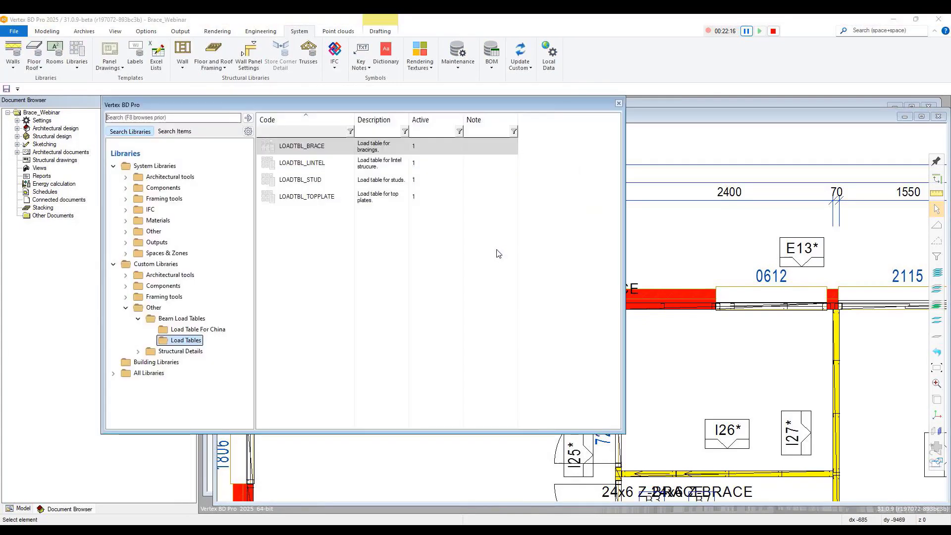
left_click(619, 103)
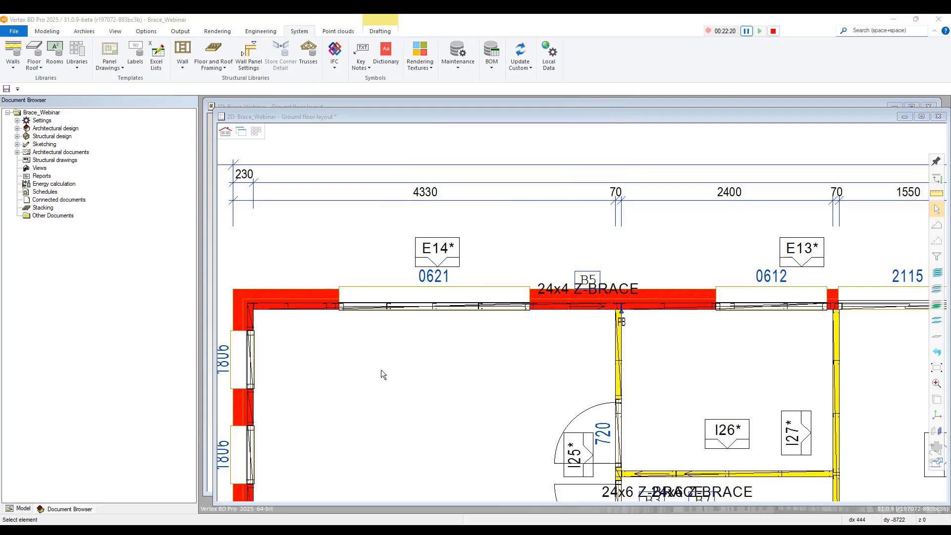
Remove the labels and the schedule of the WINDBRACING_B group from the ground floor layout
scroll(621, 429, "down", 3)
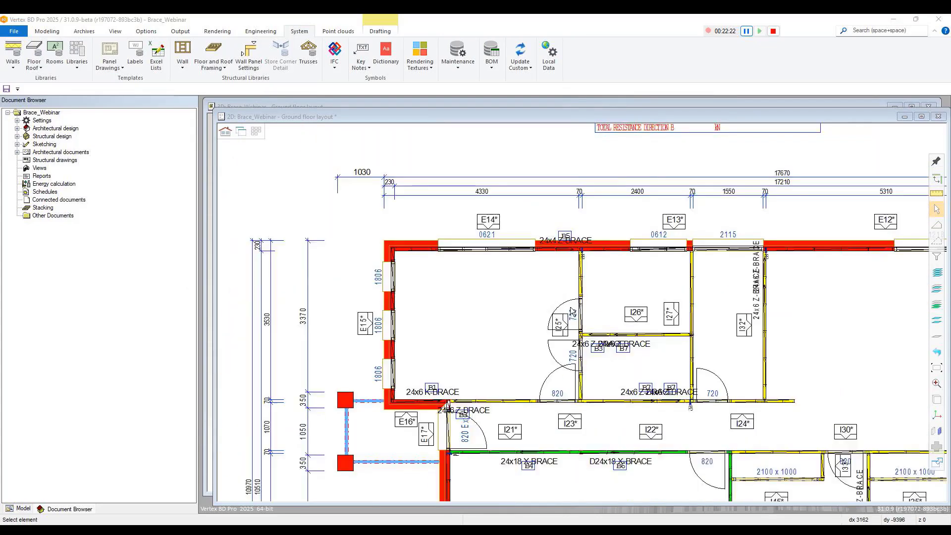
middle_click(544, 352)
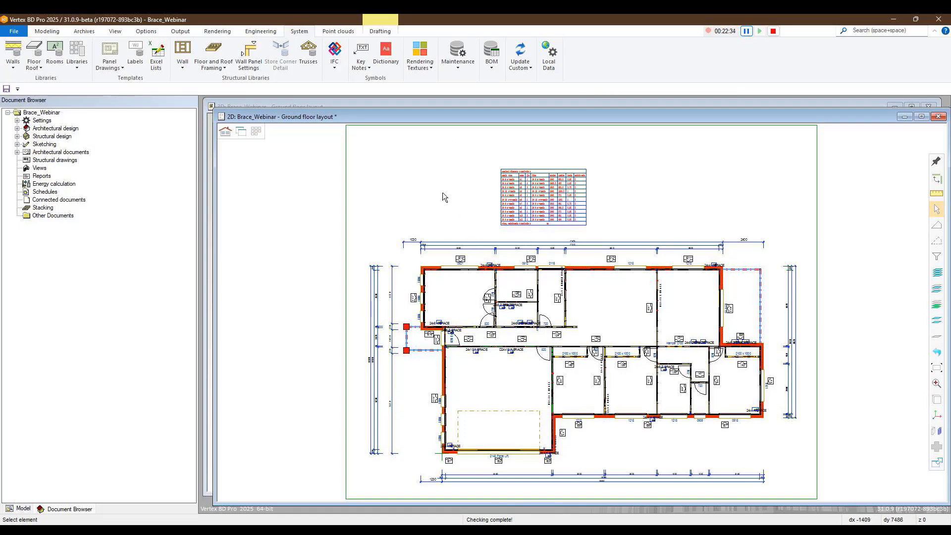
left_click(181, 32)
left_click(496, 49)
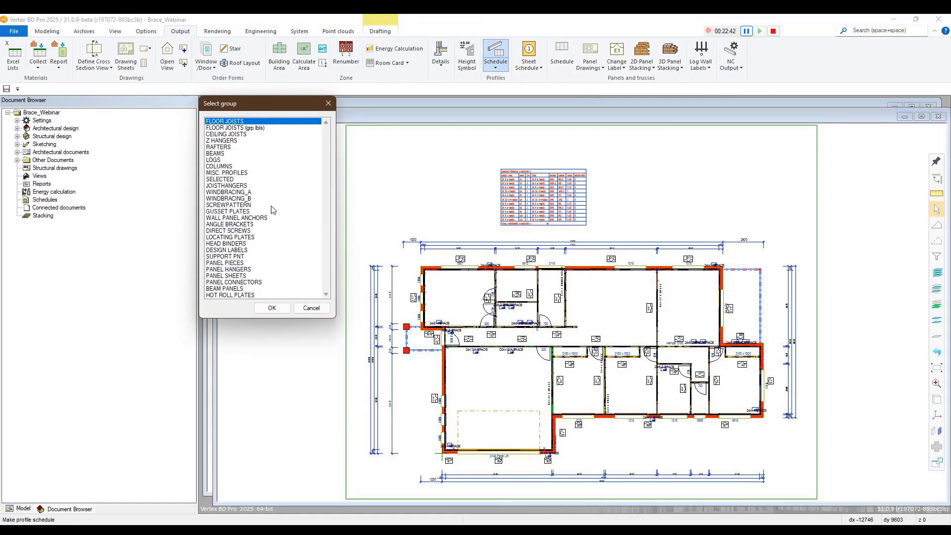
double_click(240, 198)
left_click(301, 126)
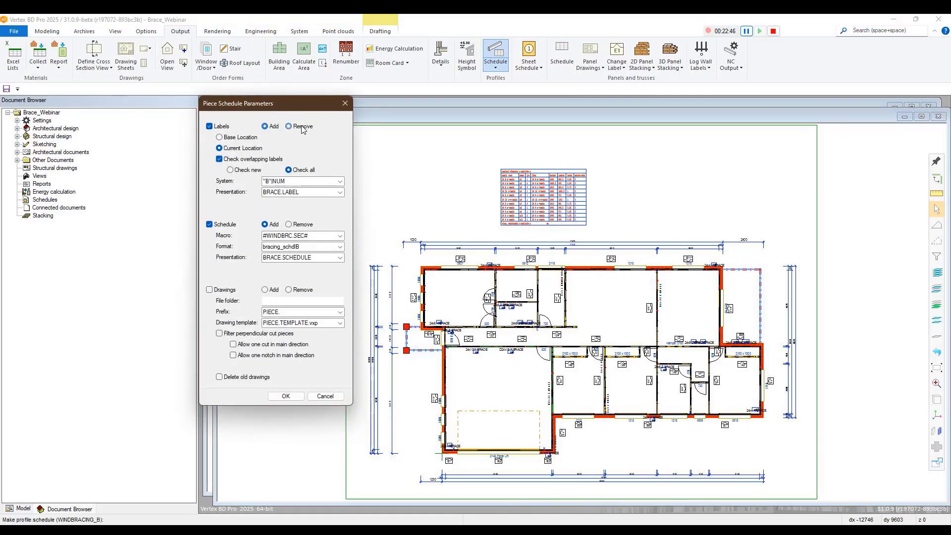
left_click(296, 224)
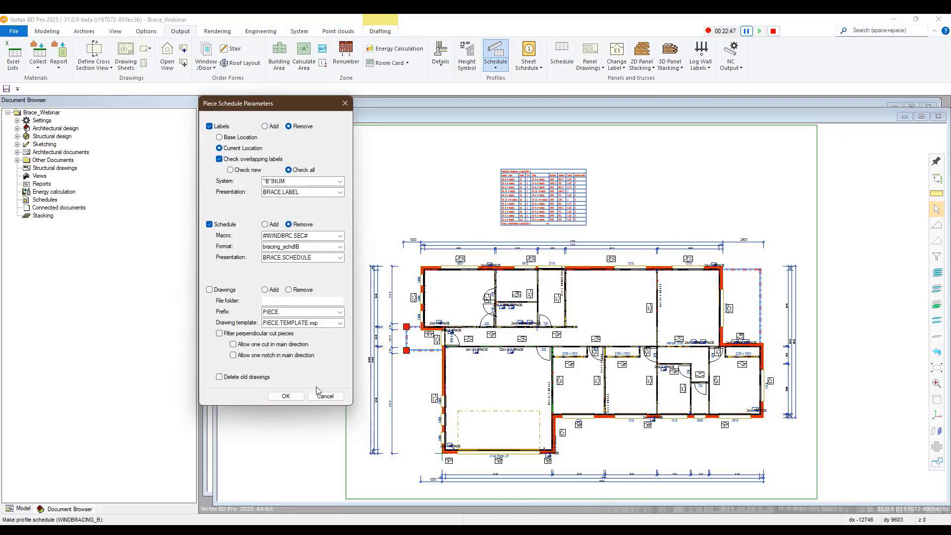
left_click(285, 395)
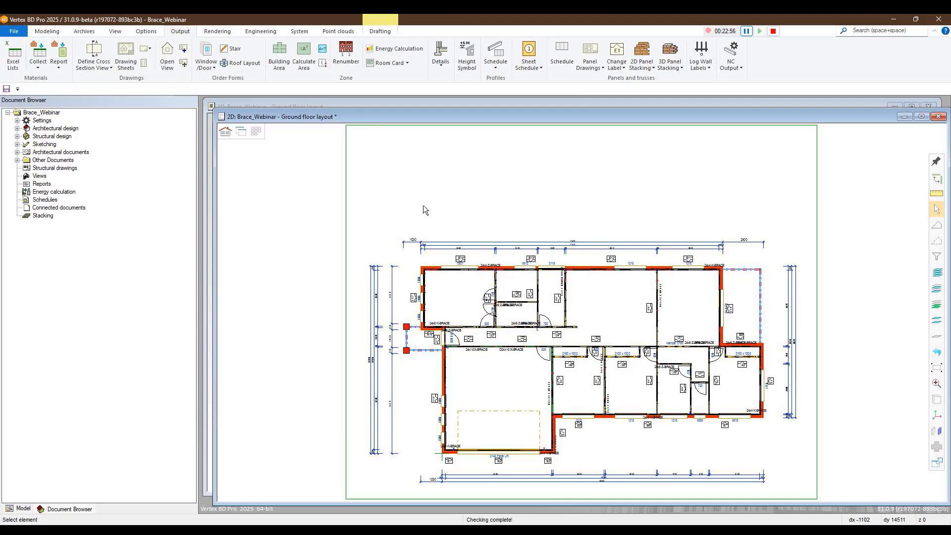
Open the Load Tables library in System Libraries, Other, Beam Load Tables
left_click(301, 32)
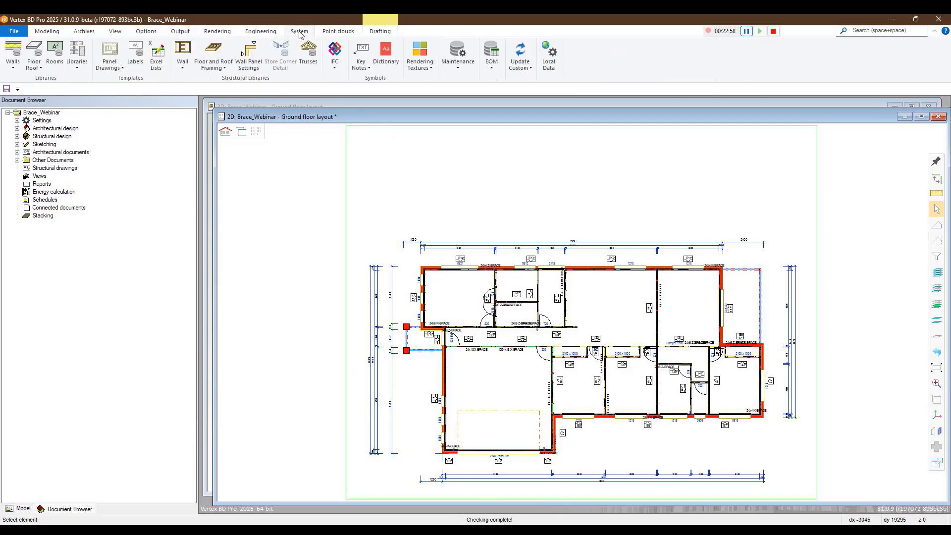
left_click(78, 48)
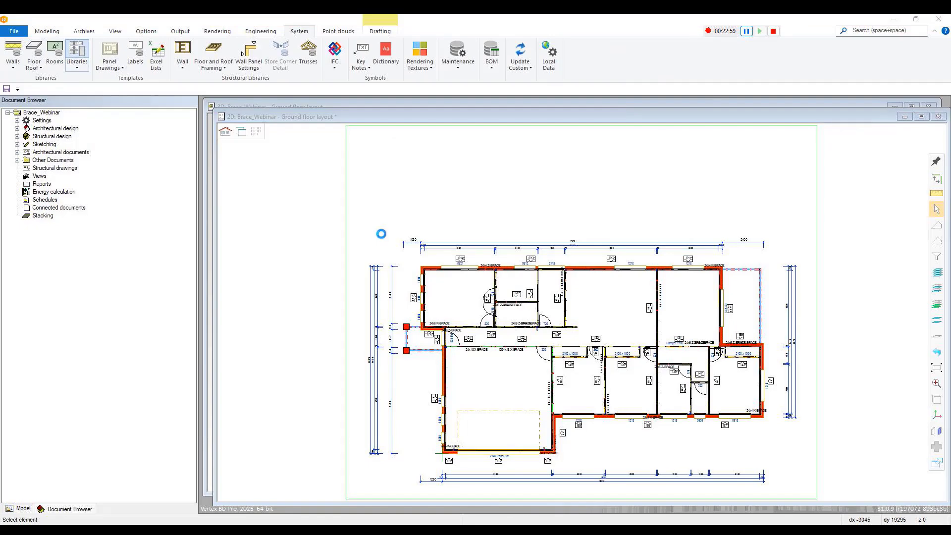
double_click(141, 167)
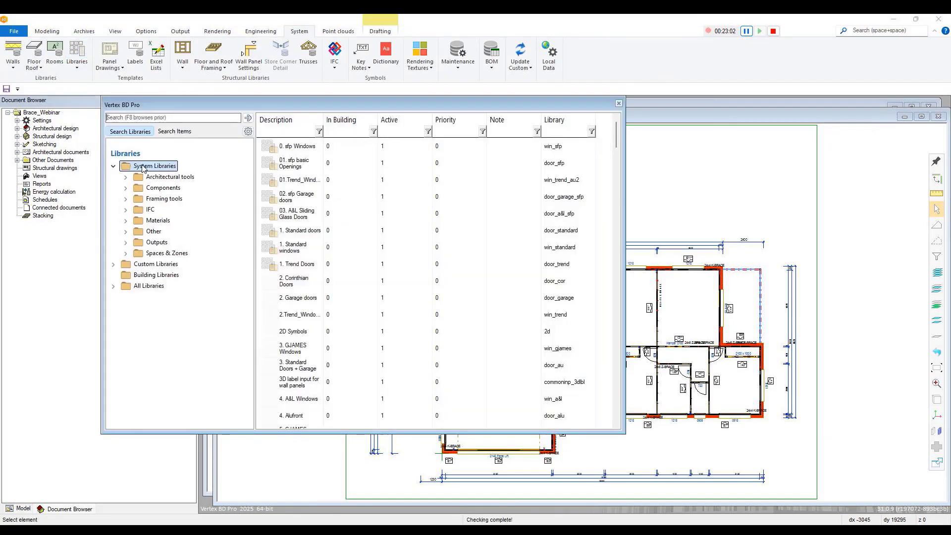
double_click(154, 231)
double_click(188, 233)
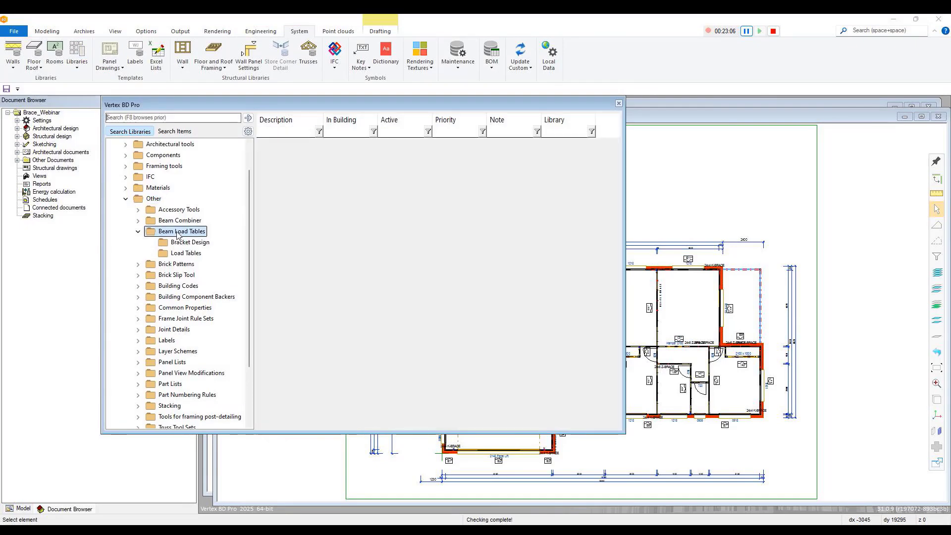
left_click(183, 253)
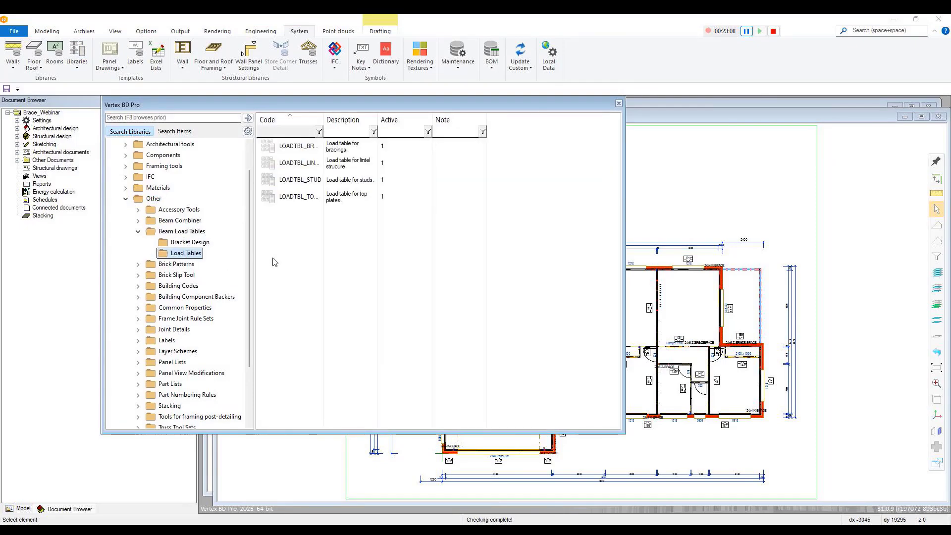
Check the Display library column option in the browser settings without changes, and examine the library name of the system Load Tables
left_click(181, 232)
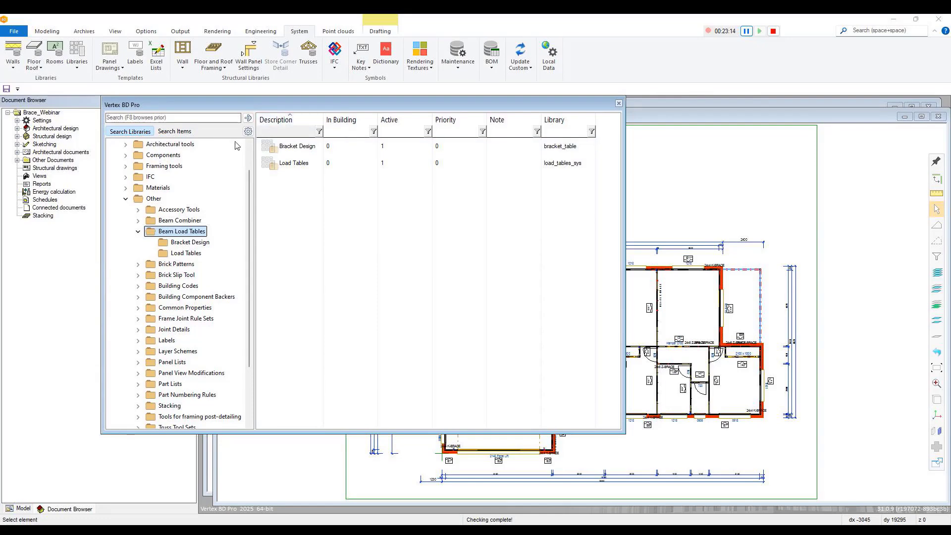
left_click(248, 131)
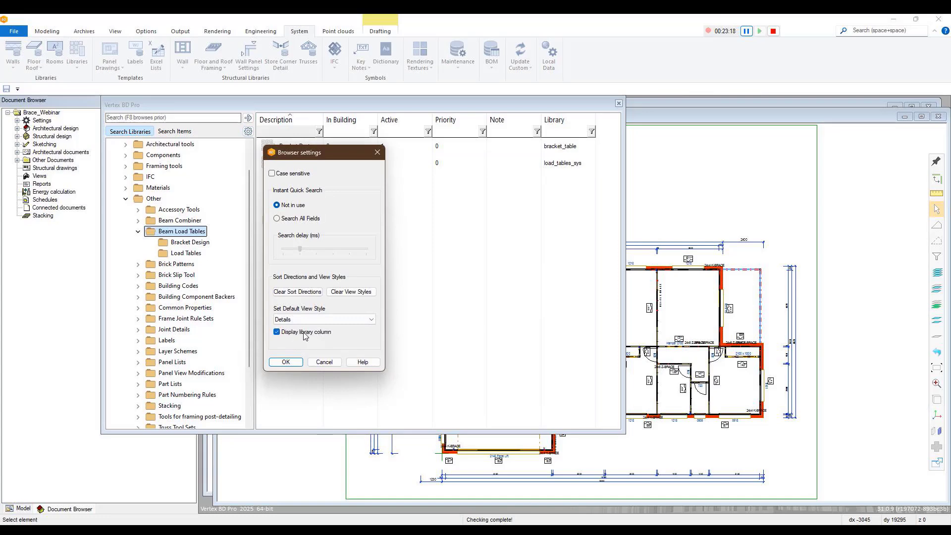
left_click(329, 361)
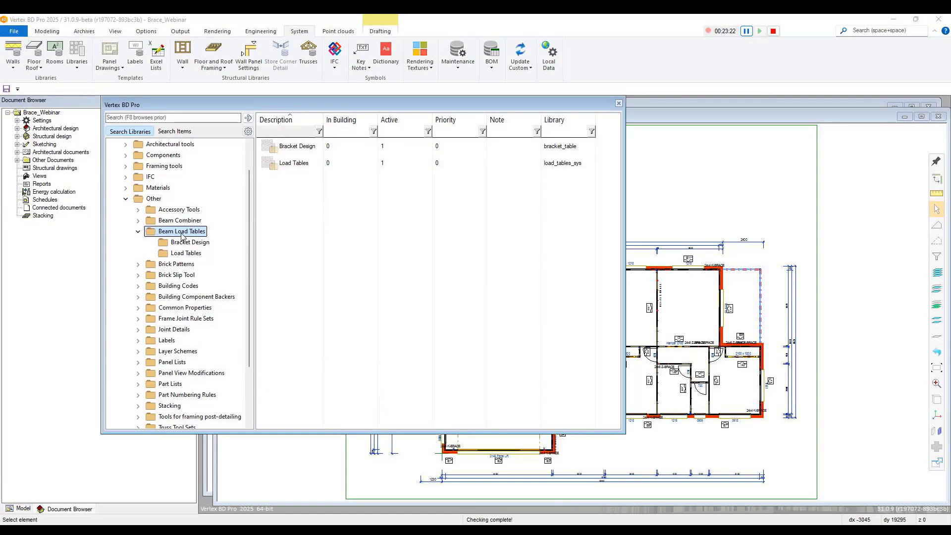
left_click(560, 166)
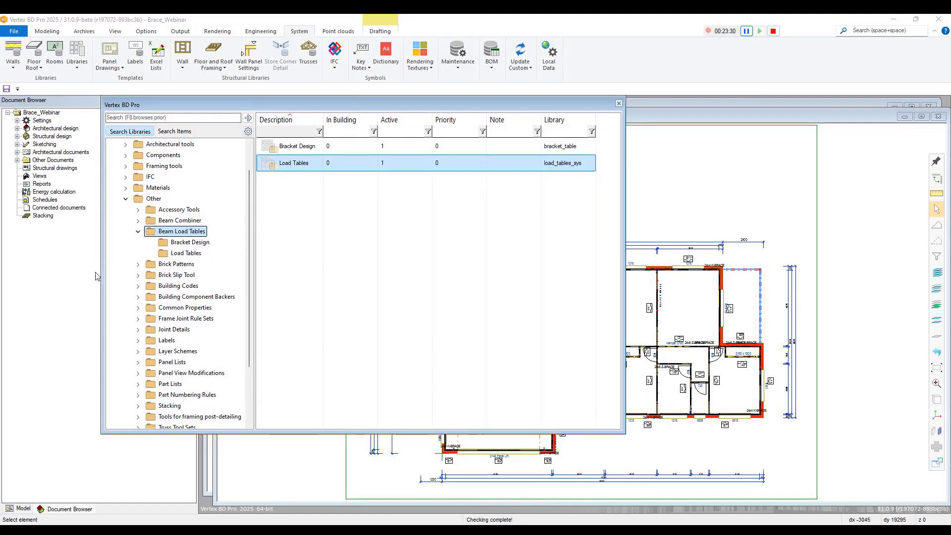
Open Beam Load Tables under Custom Libraries, Other, and examine the library name of the custom Load Tables
scroll(180, 289, "down", 3)
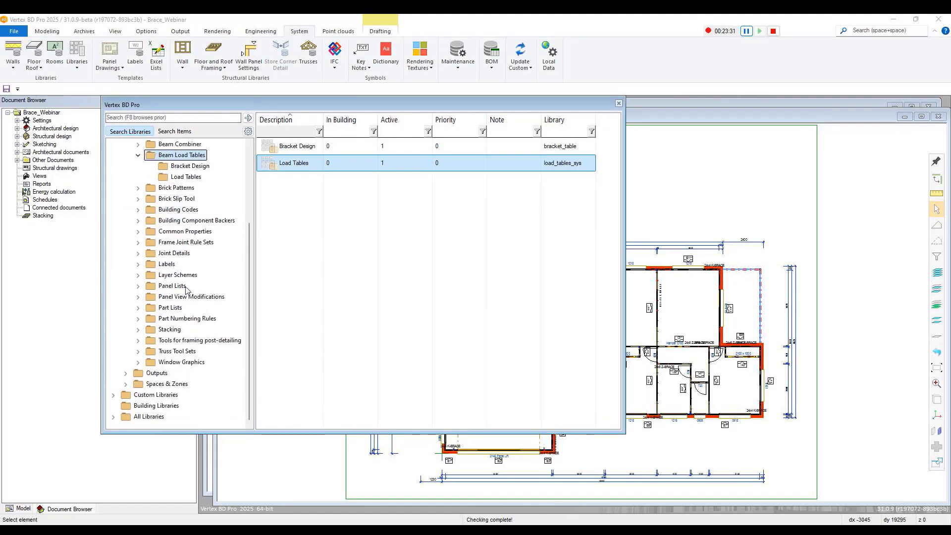
double_click(131, 398)
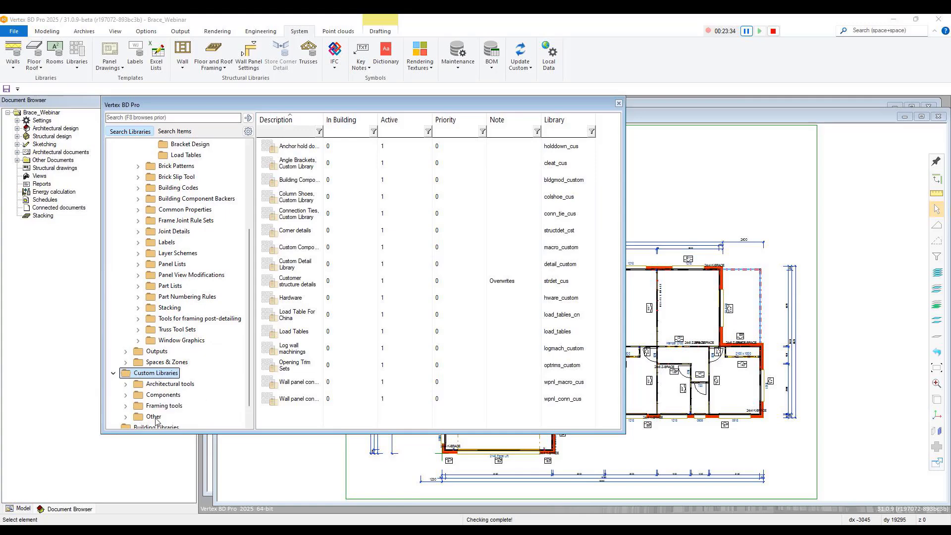
double_click(180, 420)
double_click(173, 407)
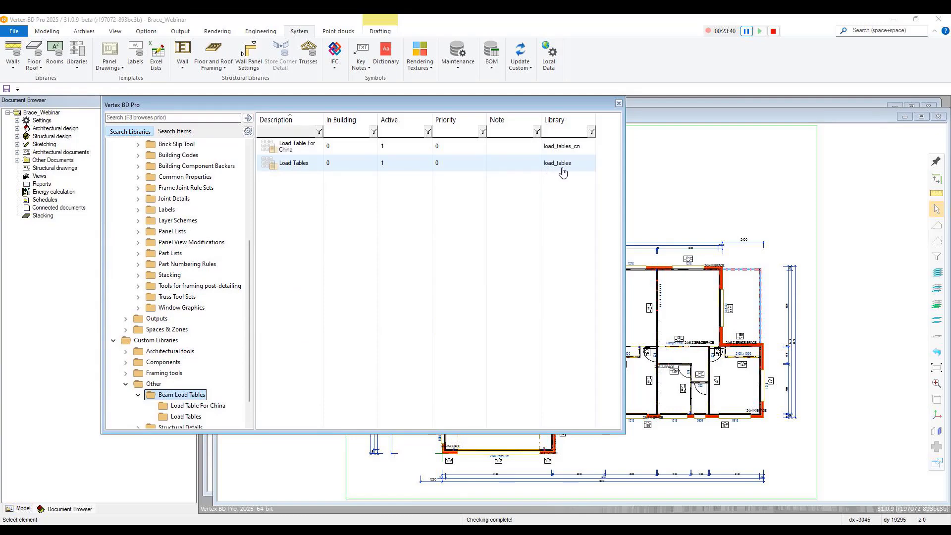
mouse_move(557, 165)
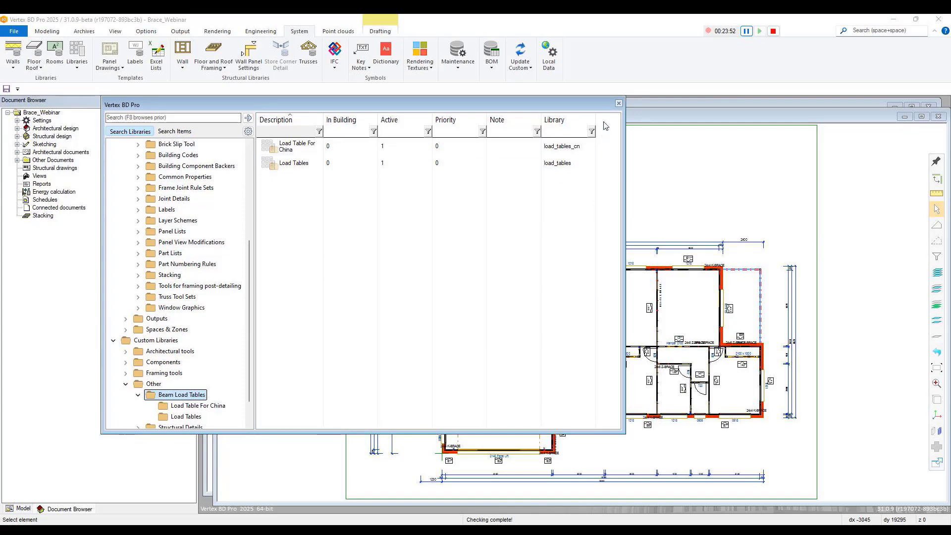
Close the library browser and open the system preferences for all users in Administrator's View
left_click(619, 104)
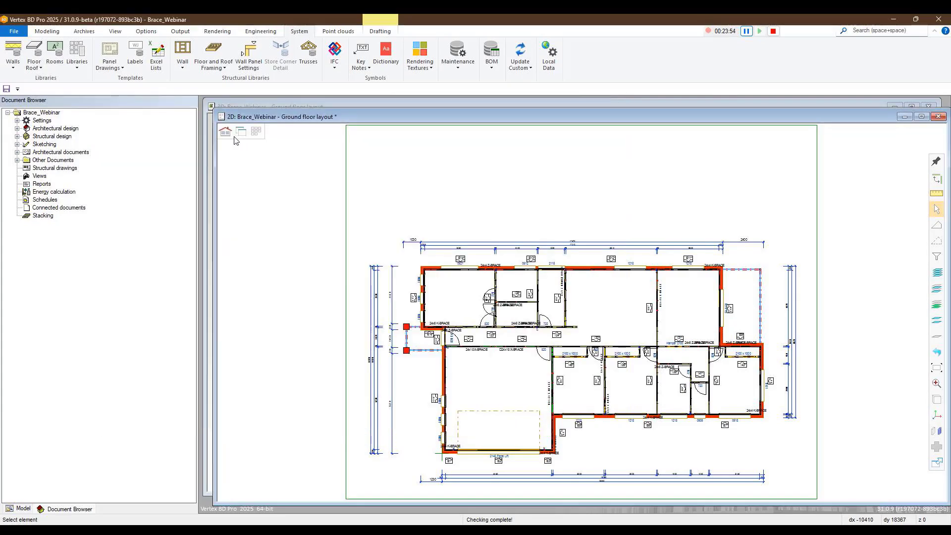
left_click(15, 33)
mouse_move(52, 319)
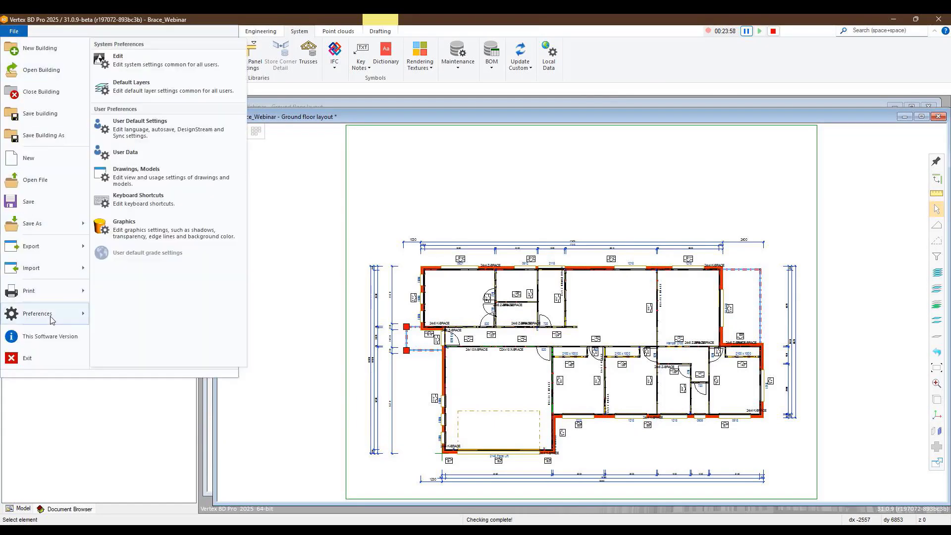
left_click(118, 63)
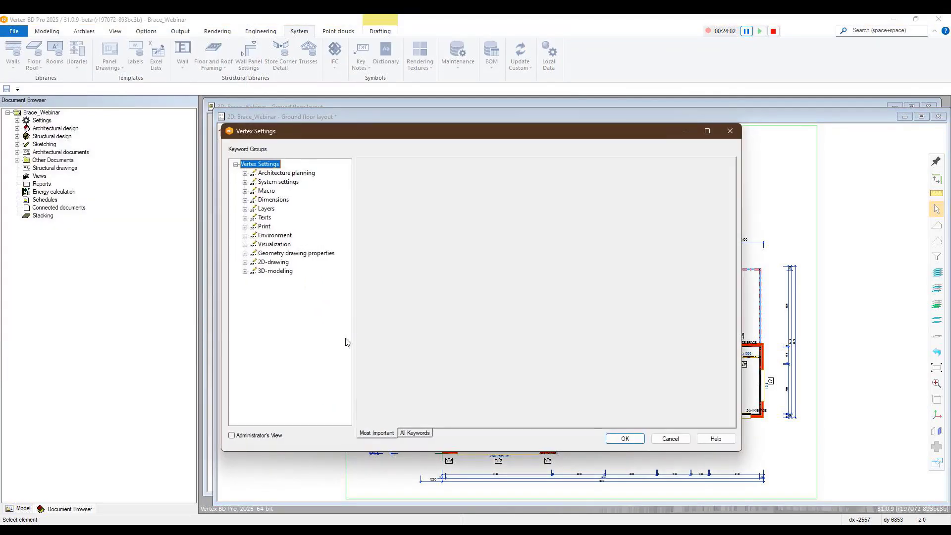
left_click(231, 436)
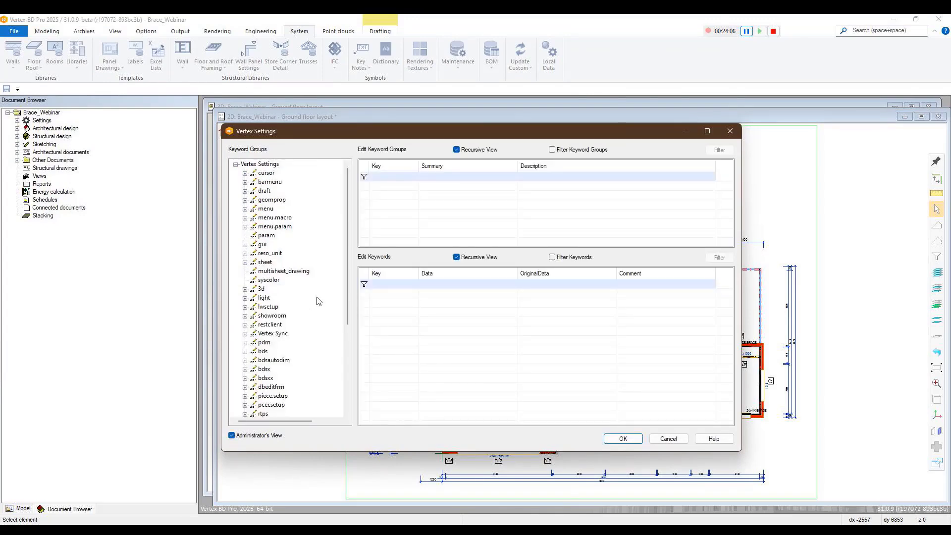
Open the Bracing load table design library keywords in the pcecsetup keyword group
scroll(318, 301, "down", 3)
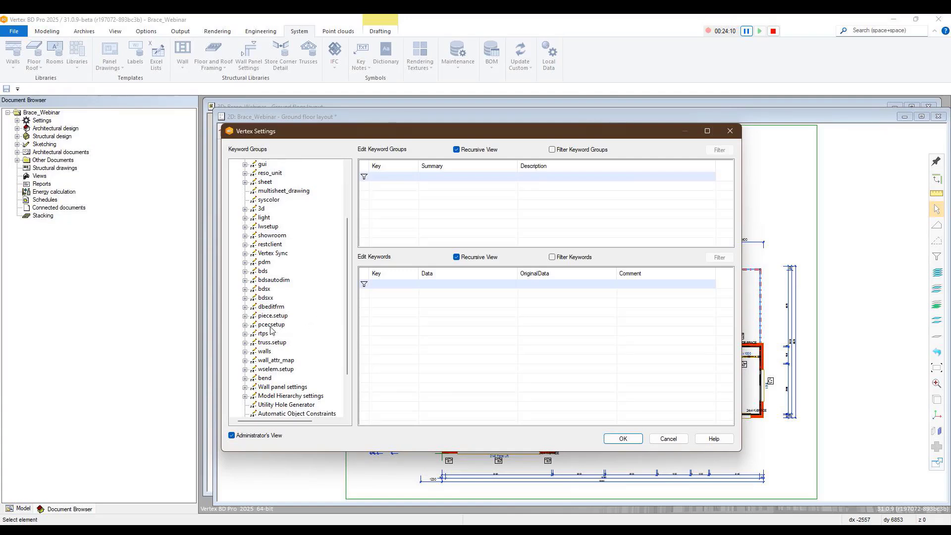
left_click(245, 325)
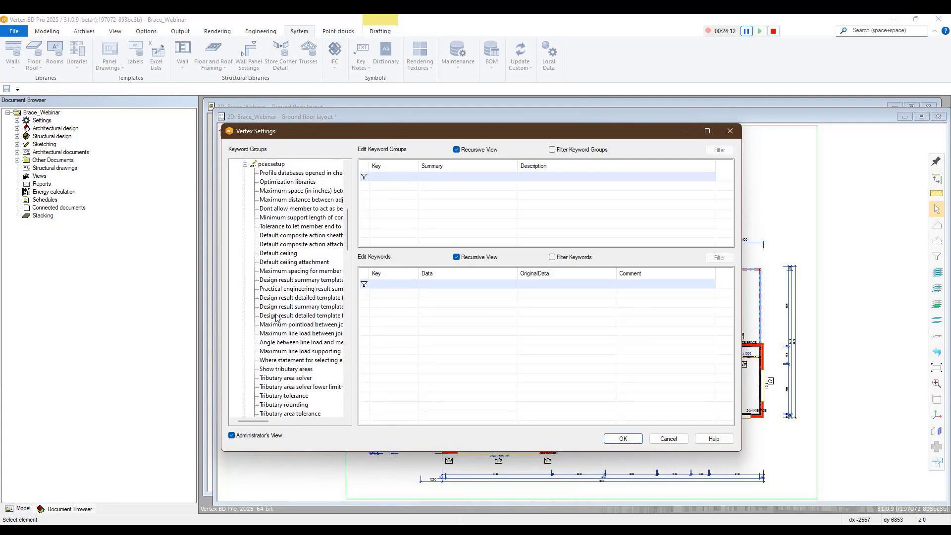
scroll(297, 302, "down", 15)
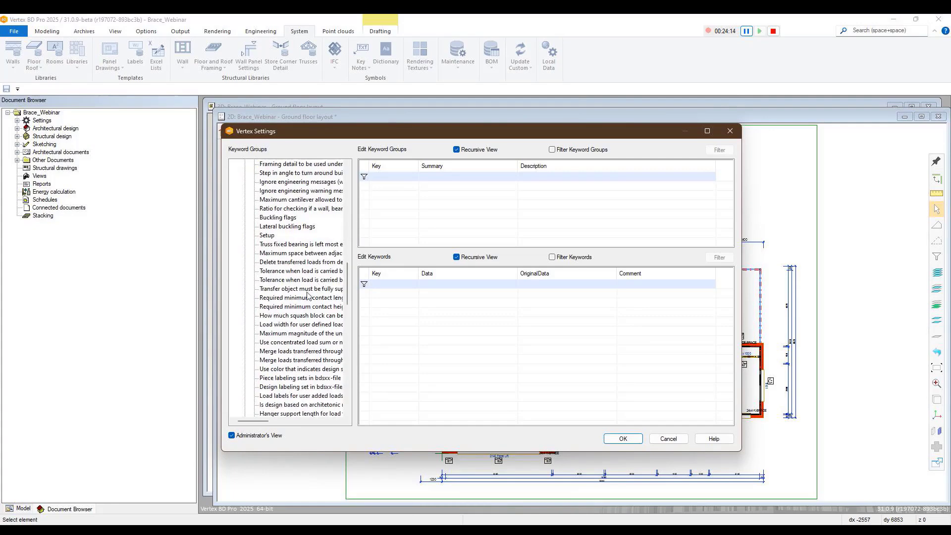
scroll(307, 296, "down", 6)
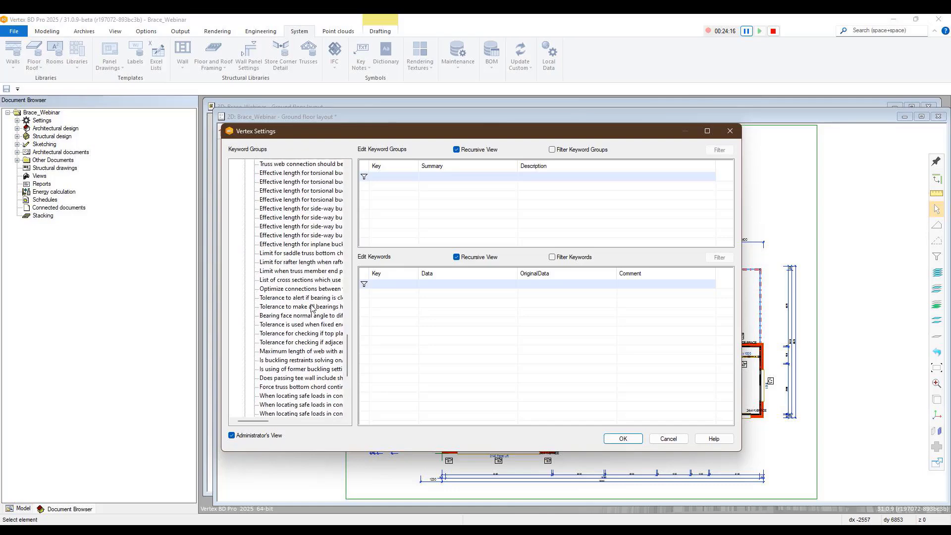
scroll(312, 308, "down", 4)
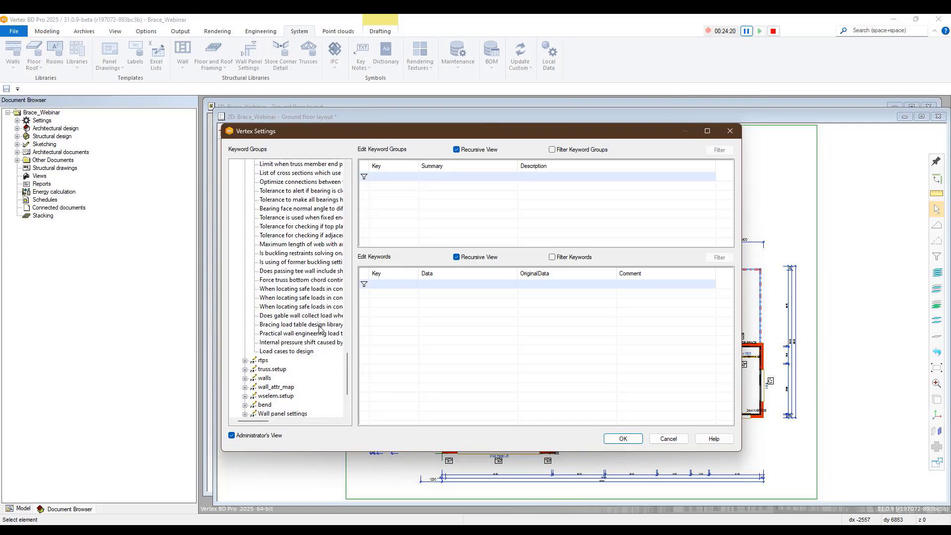
left_click(296, 326)
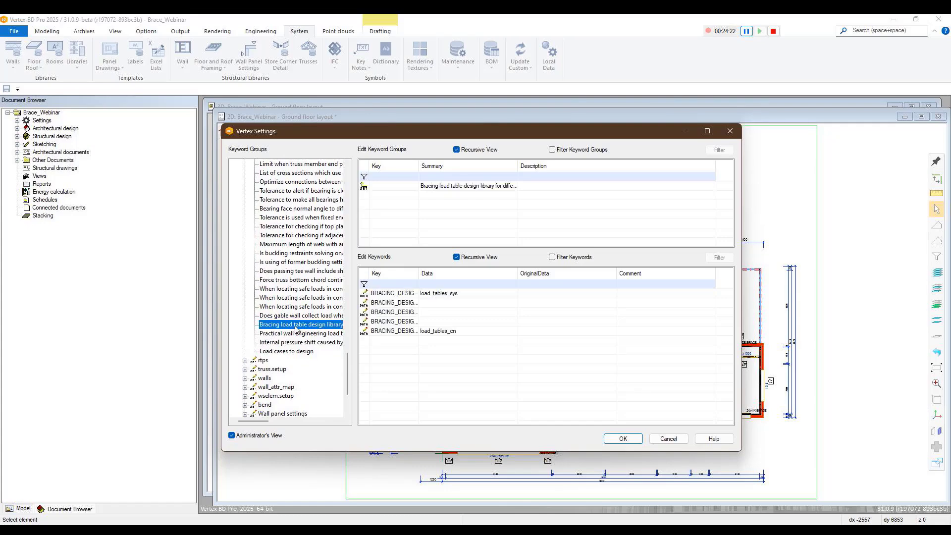
Set the BRACING_DESIGN_LIB keyword's data to load_tables and accept the settings
left_click_drag(418, 269, 456, 273)
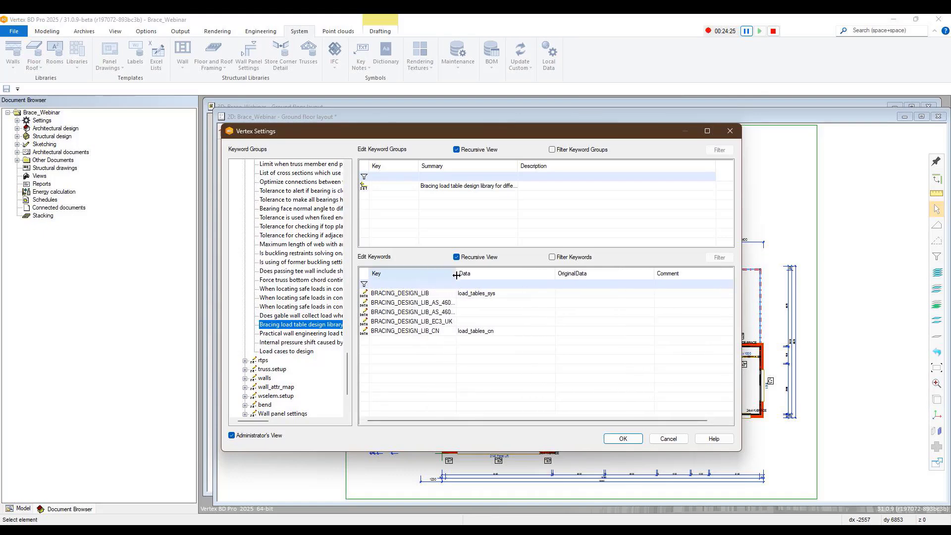
double_click(400, 293)
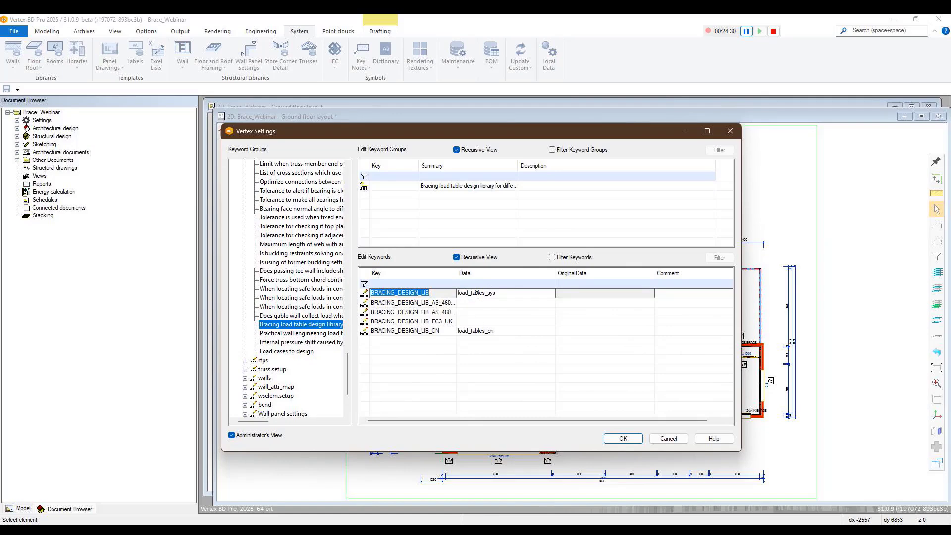
left_click(496, 292)
key("Tab")
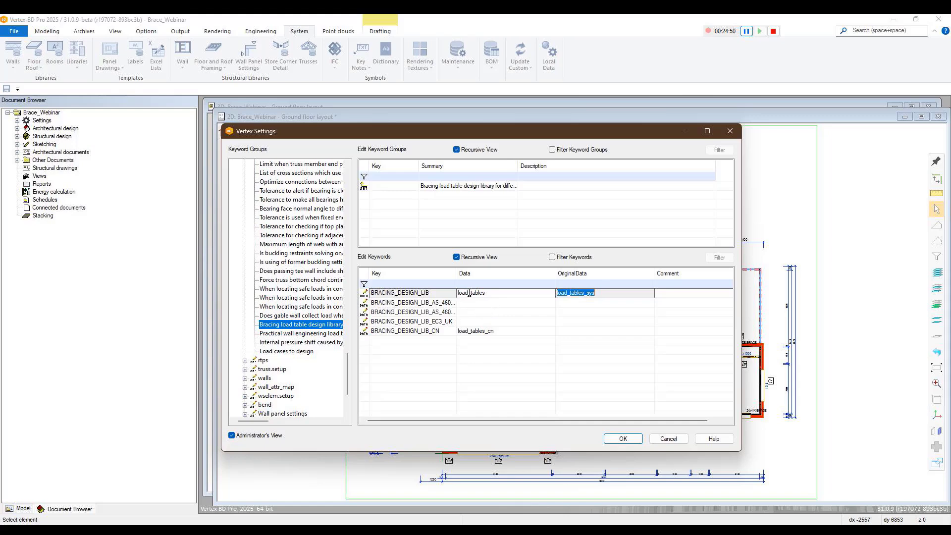
left_click_drag(486, 293, 480, 292)
left_click(623, 440)
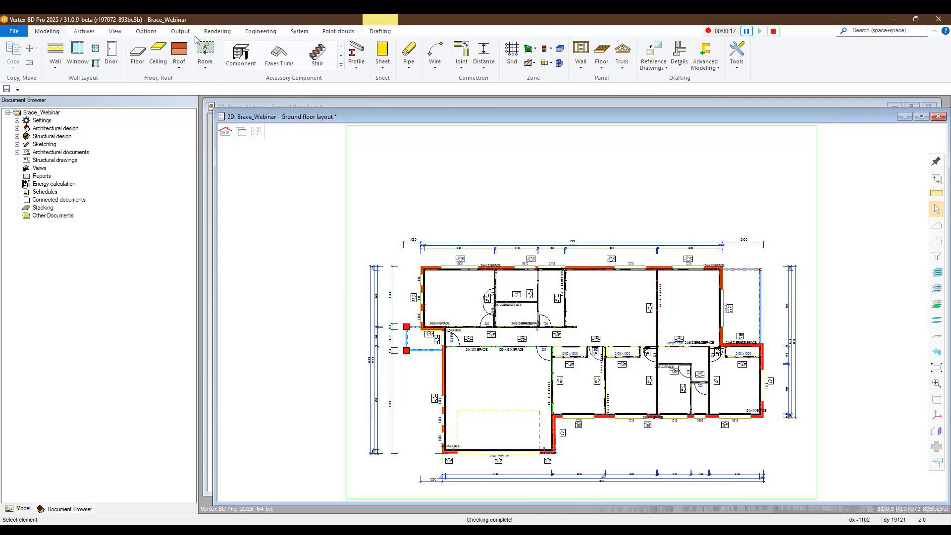
Add labels and a schedule for the WINDBRACING_A profile group with the default parameters, placing the schedule above the floor plan
left_click(180, 32)
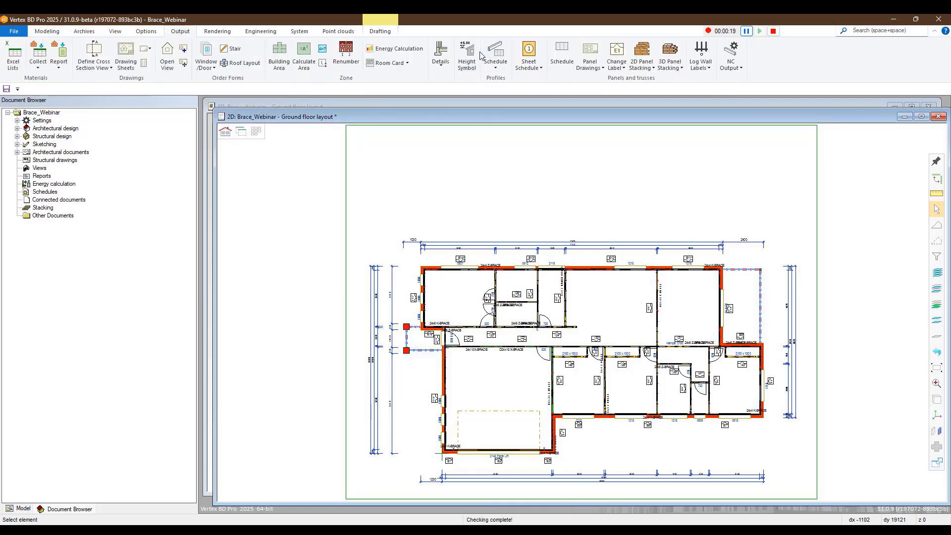
left_click(499, 53)
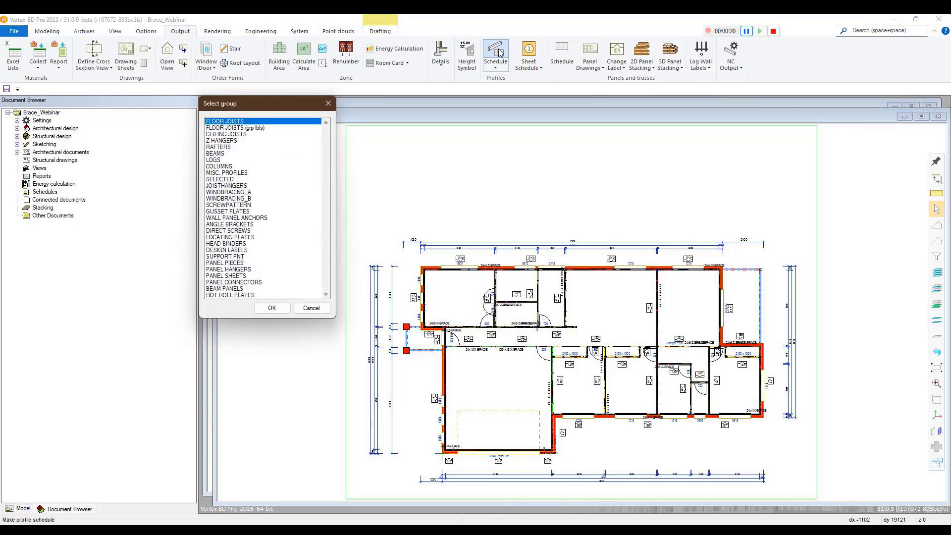
double_click(230, 193)
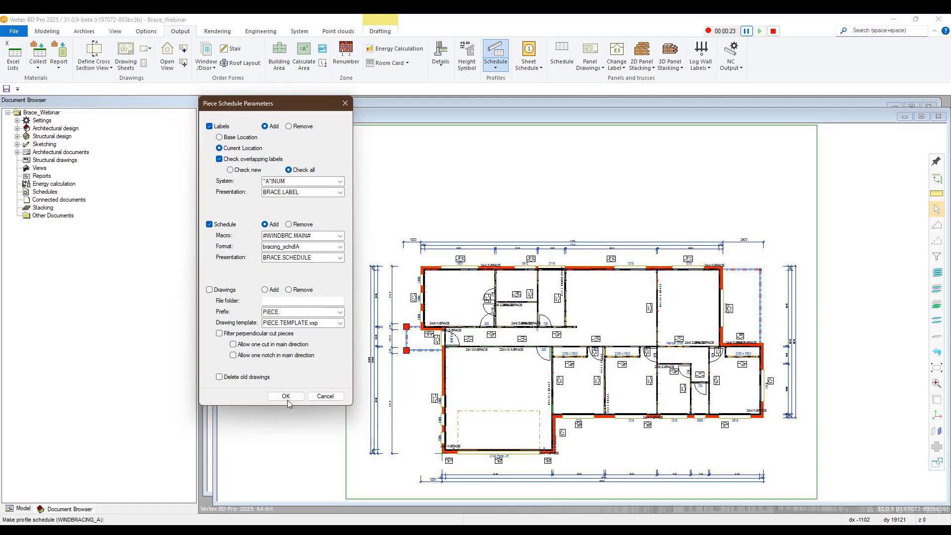
left_click(286, 396)
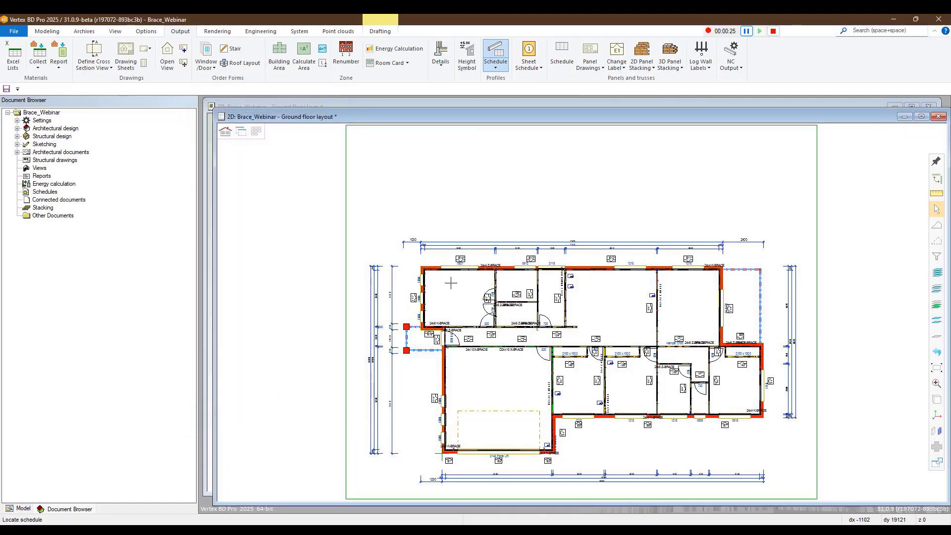
left_click(487, 199)
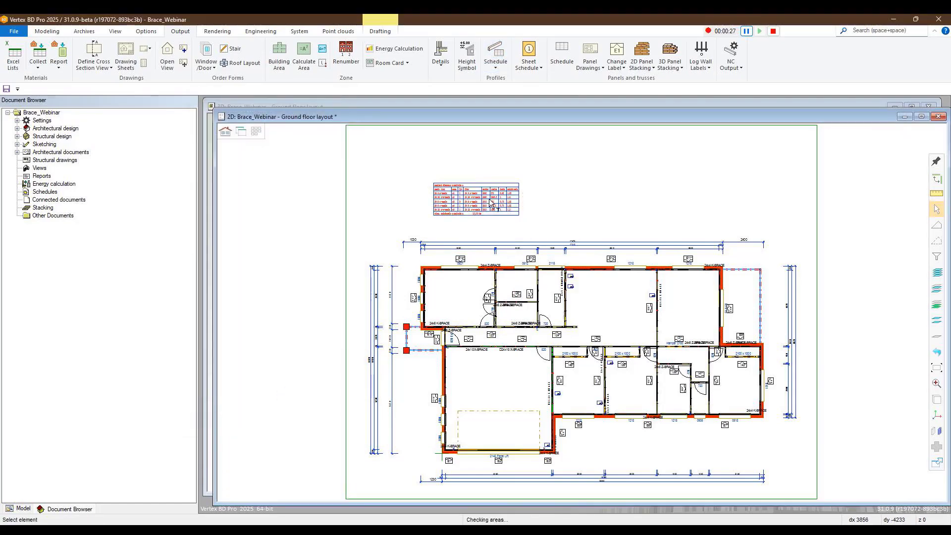
Add labels and a schedule for the WINDBRACING_B group with the default parameters, placing the schedule beside the direction A schedule
left_click(495, 55)
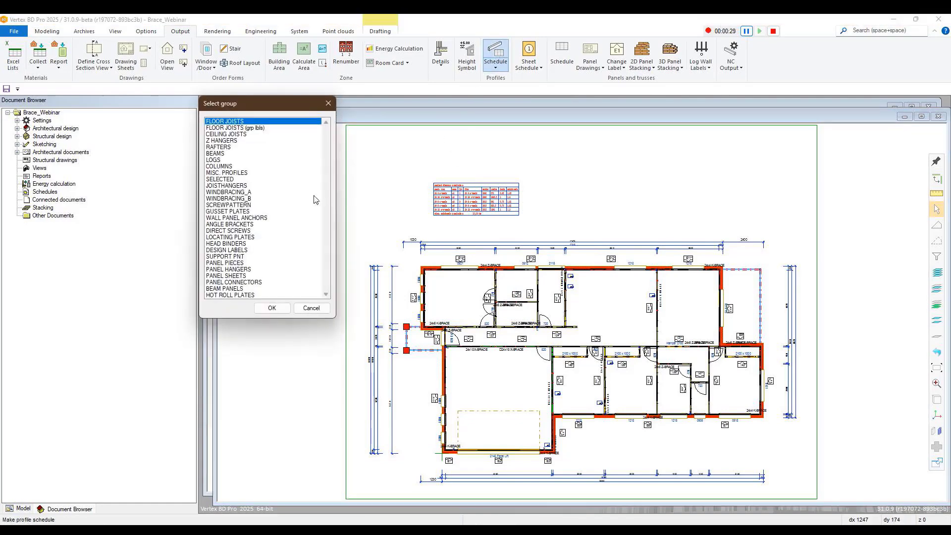
double_click(247, 200)
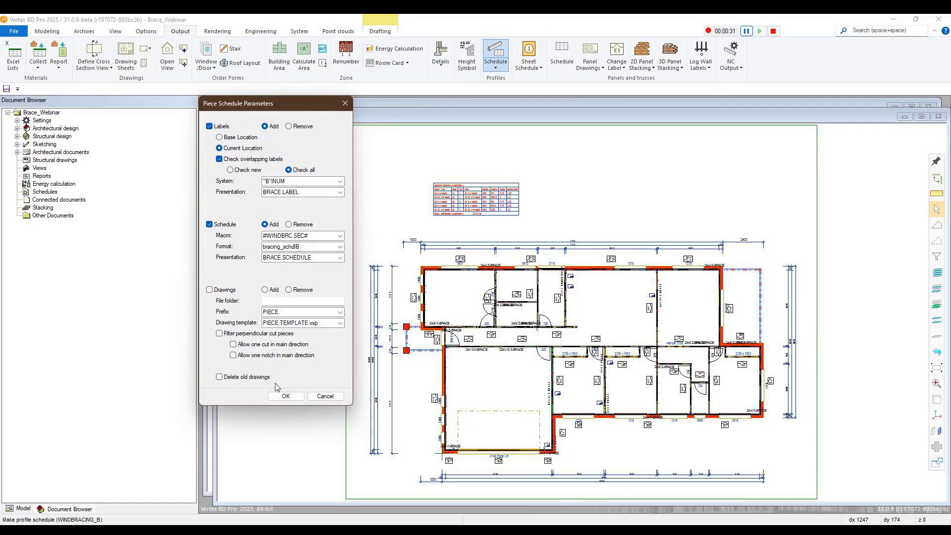
left_click(286, 396)
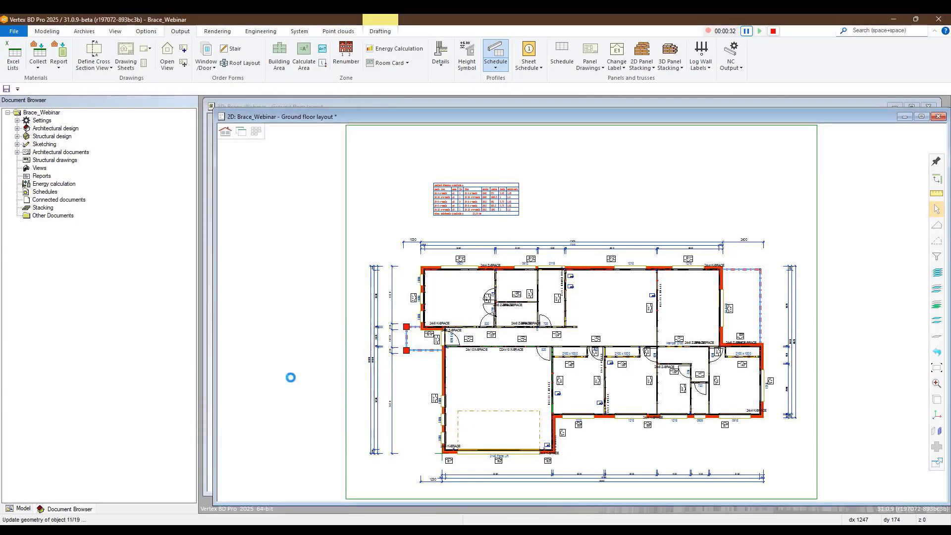
left_click(582, 198)
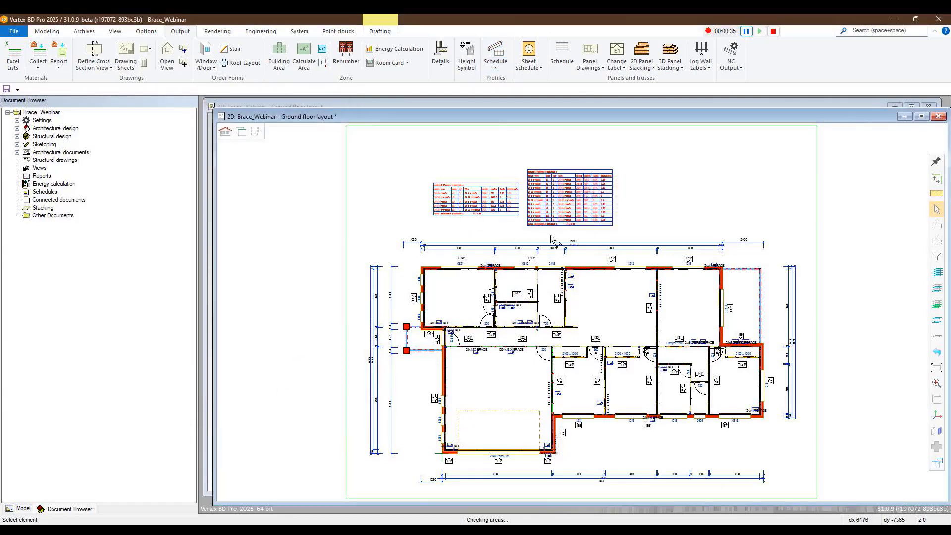
Examine the brace types, gauges, resistances and total resistance in the direction A bracing schedule
scroll(584, 312, "up", 4)
scroll(583, 313, "up", 1)
scroll(631, 276, "down", 1)
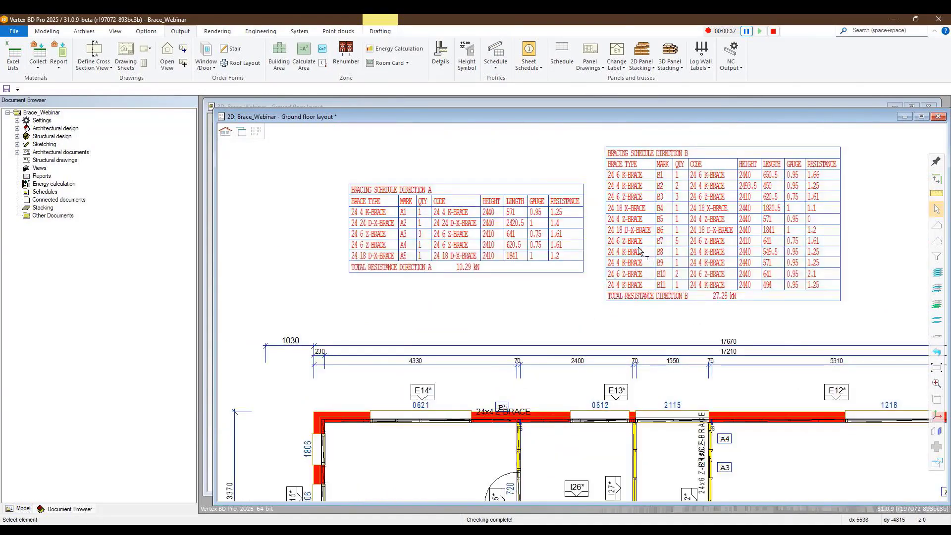
scroll(638, 248, "up", 2)
scroll(555, 317, "down", 1)
scroll(554, 319, "down", 2)
scroll(584, 316, "up", 2)
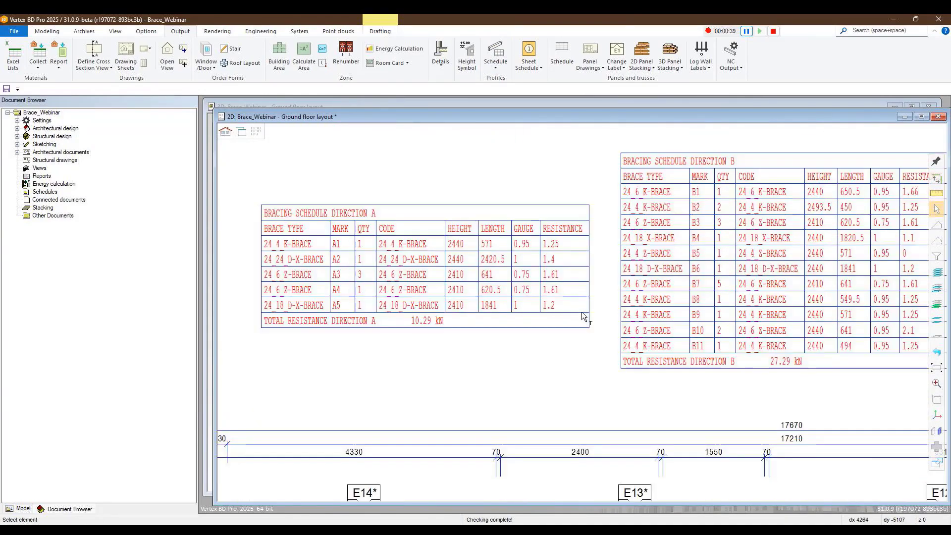
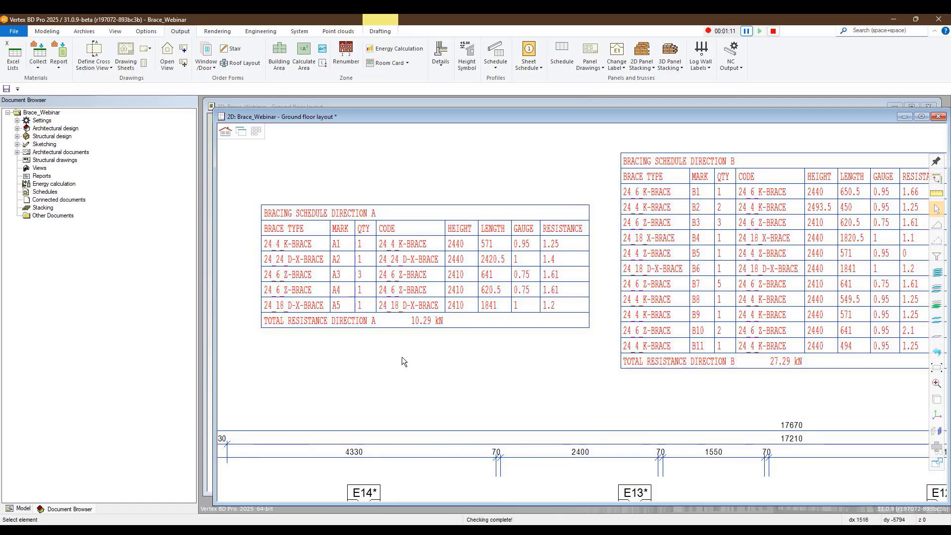
Examine the resistances in the direction B bracing schedule and compare both schedules with the labelled ground floor plan
scroll(661, 357, "down", 1)
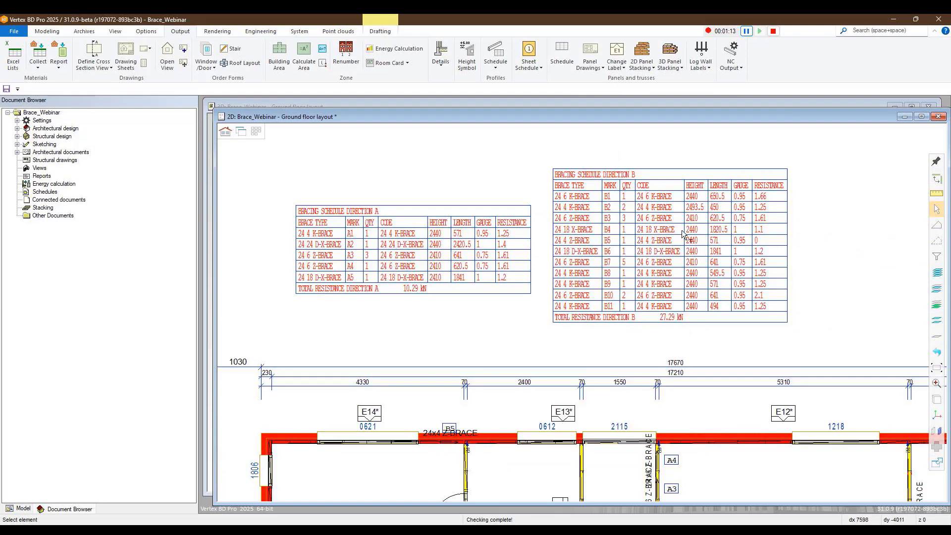
scroll(680, 231, "up", 2)
scroll(585, 384, "down", 1)
scroll(585, 322, "up", 1)
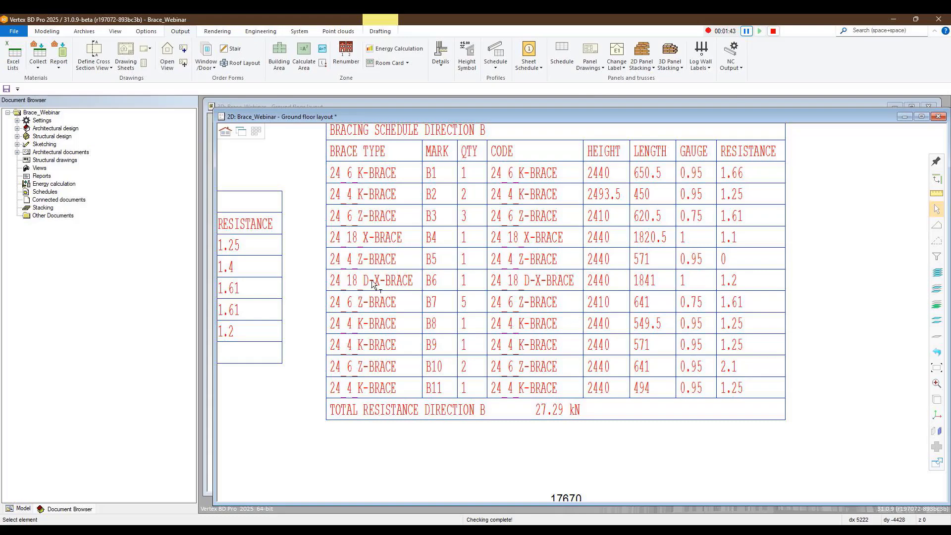
scroll(382, 282, "down", 3)
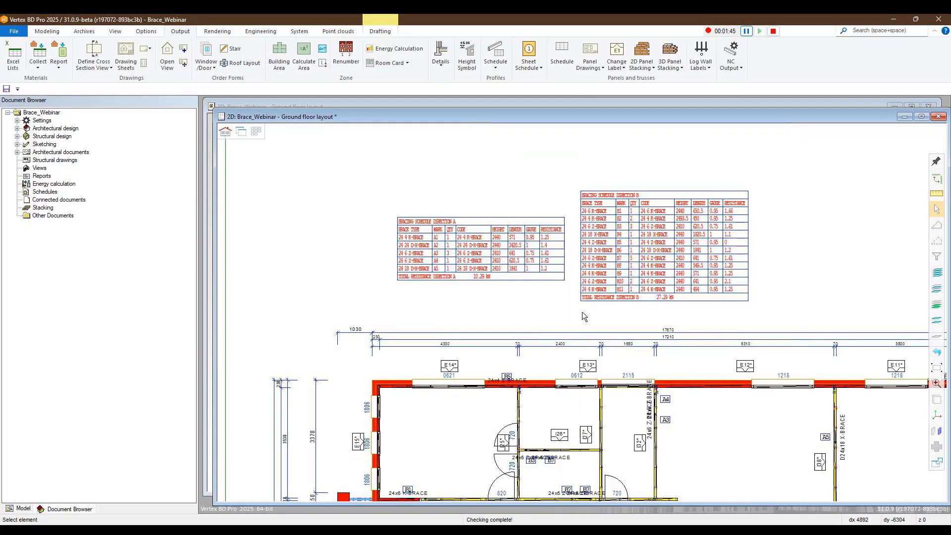
scroll(589, 290, "up", 3)
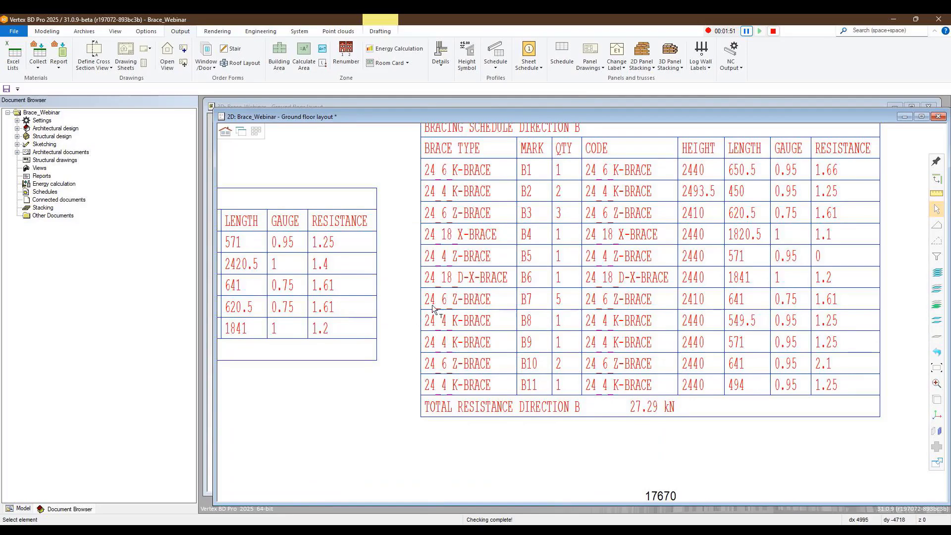
scroll(582, 306, "down", 2)
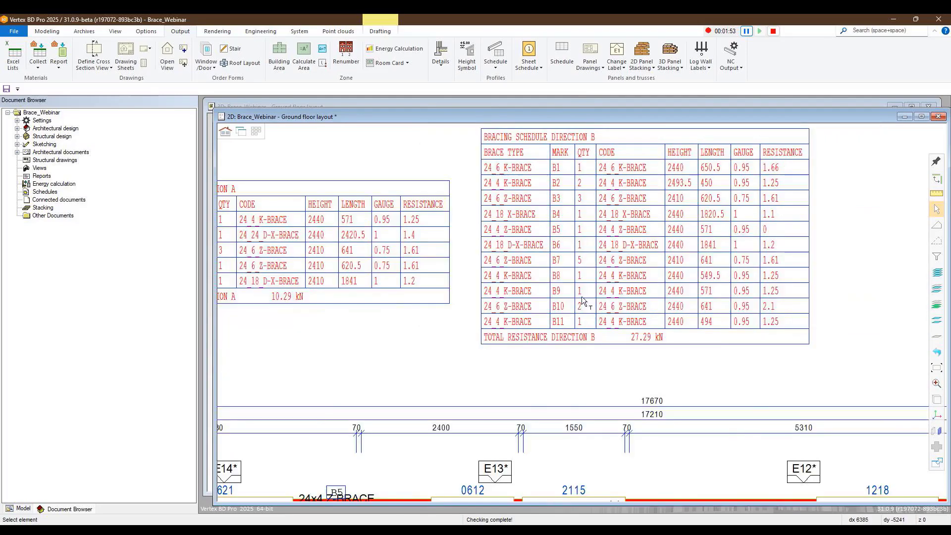
scroll(582, 300, "down", 1)
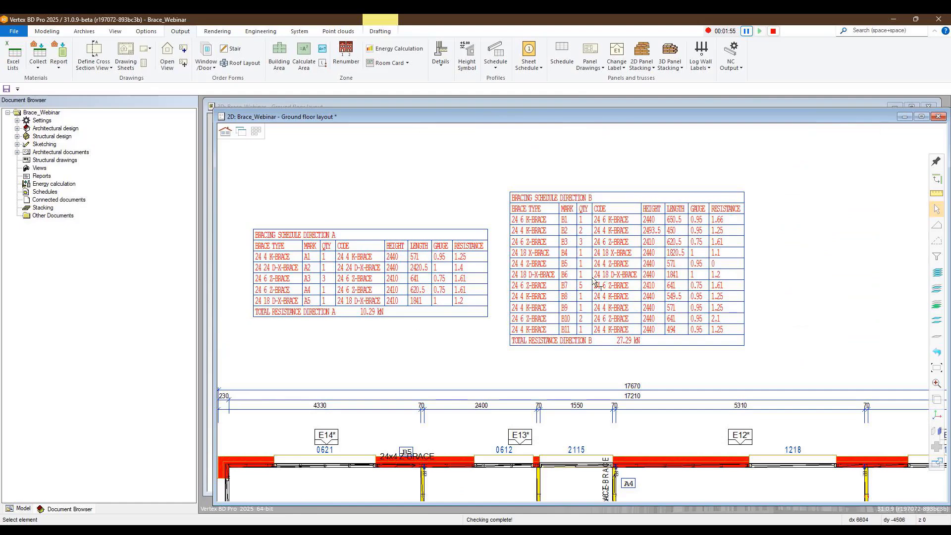
scroll(593, 293, "down", 1)
scroll(583, 332, "down", 2)
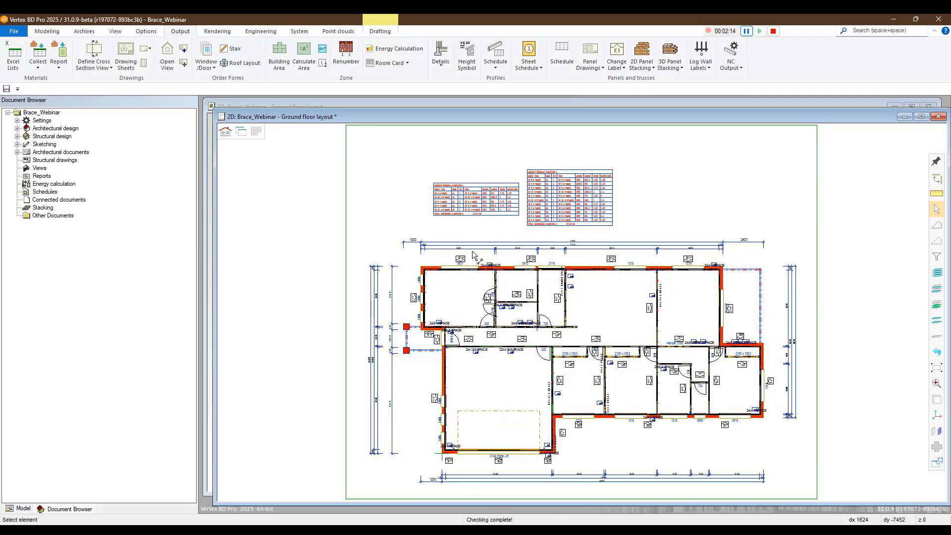
scroll(536, 214, "up", 4)
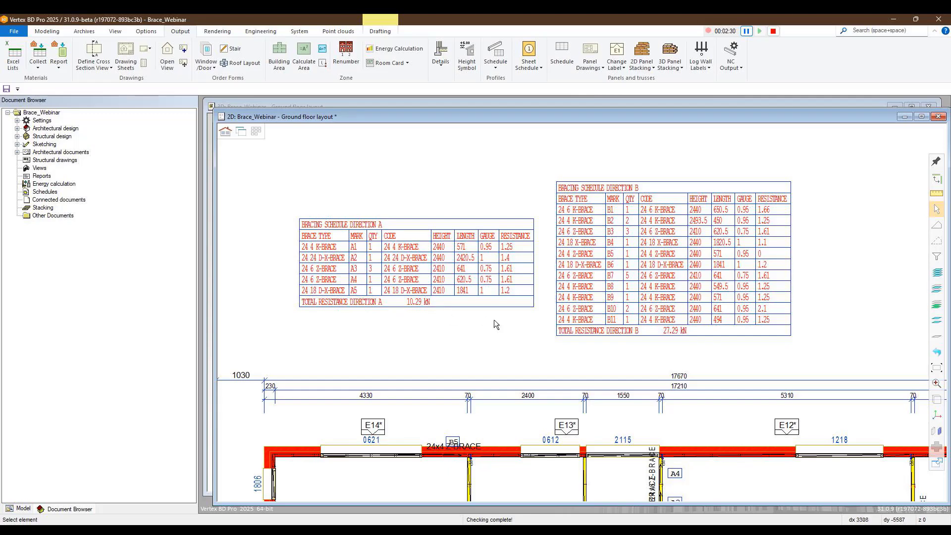
middle_click(780, 455)
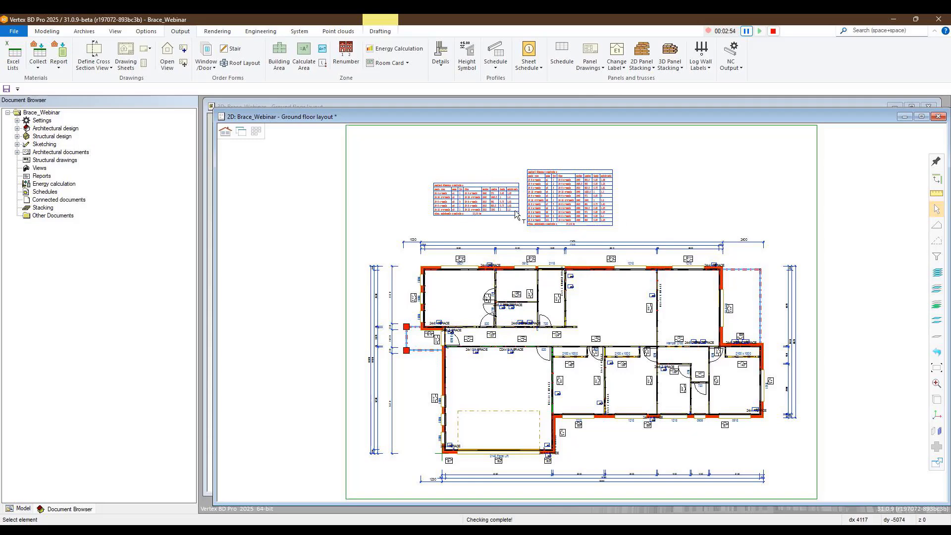
Remove the labels and the schedule of the WINDBRACING_A profile group from the ground floor layout
left_click(499, 52)
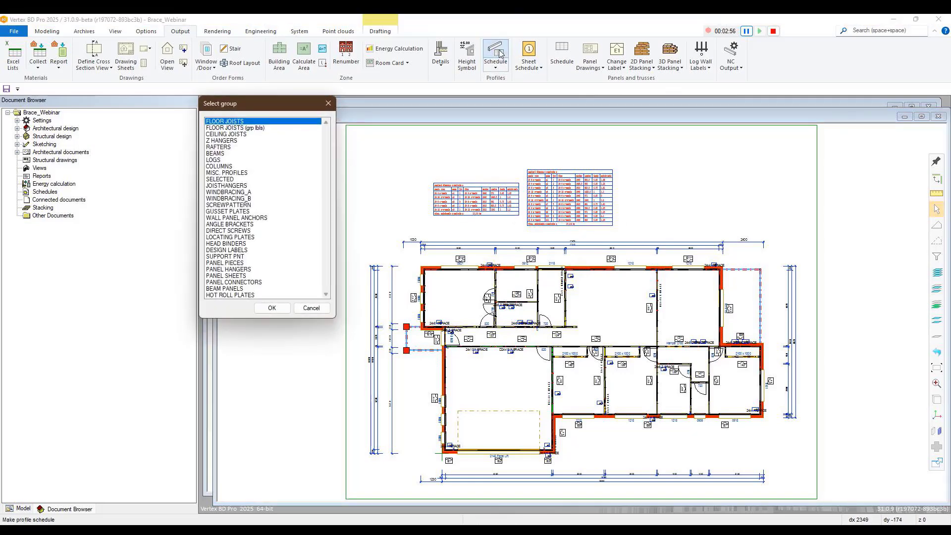
double_click(236, 192)
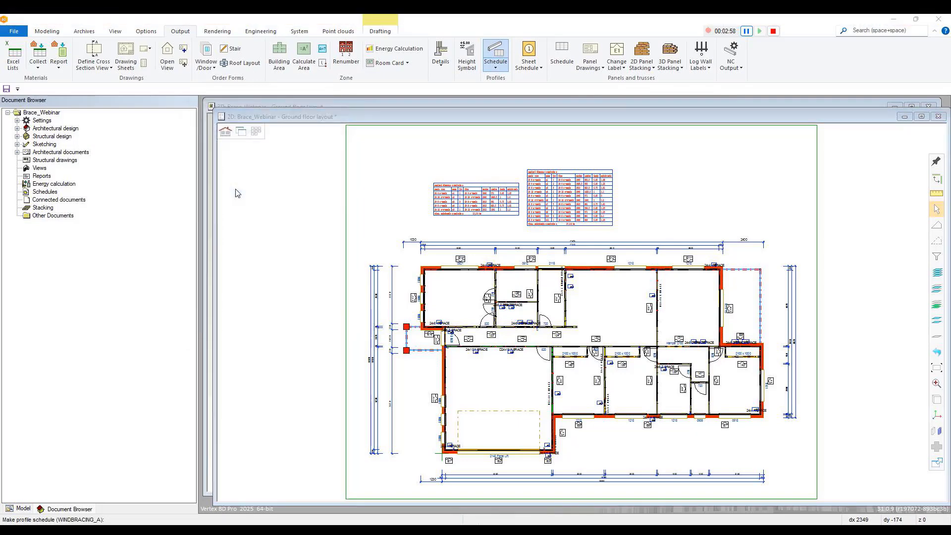
left_click(302, 126)
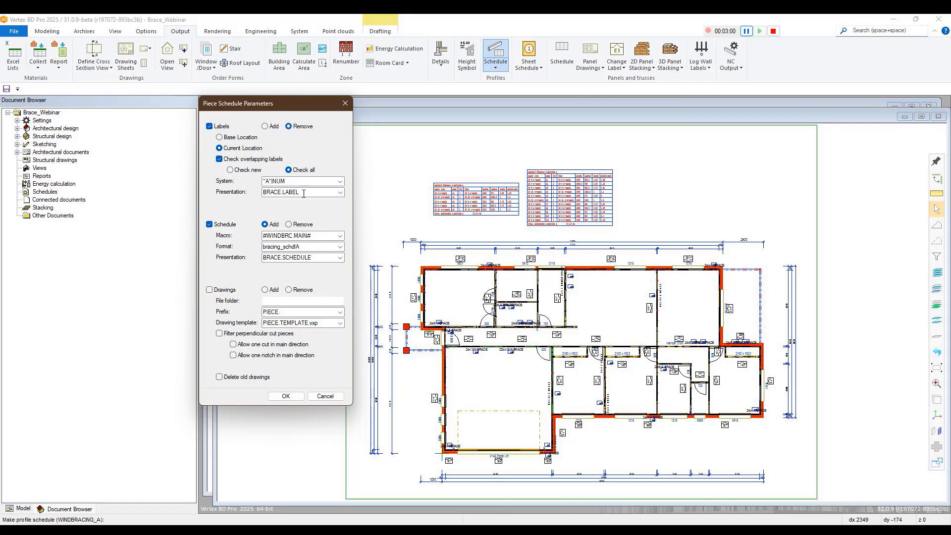
left_click(286, 397)
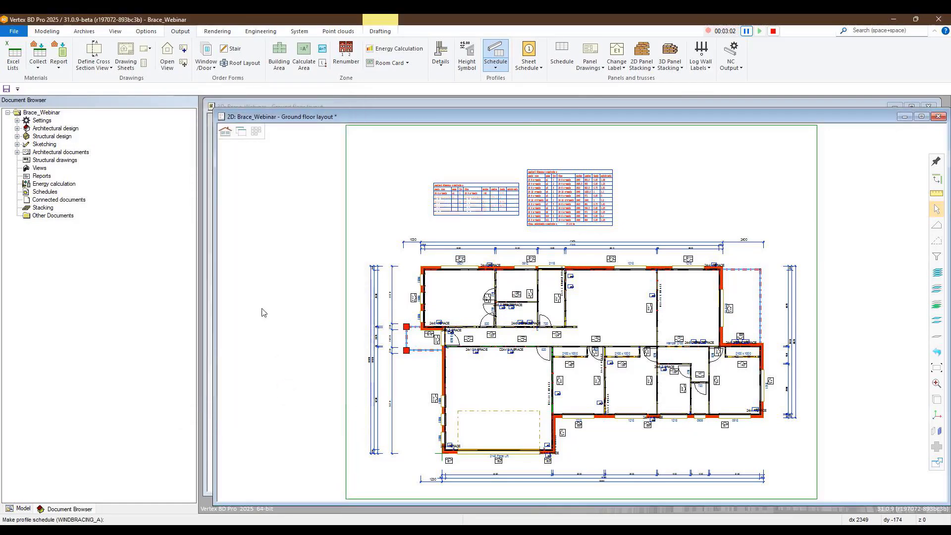
Remove the labels and the schedule of the WINDBRACING_B profile group from the ground floor layout
left_click(496, 52)
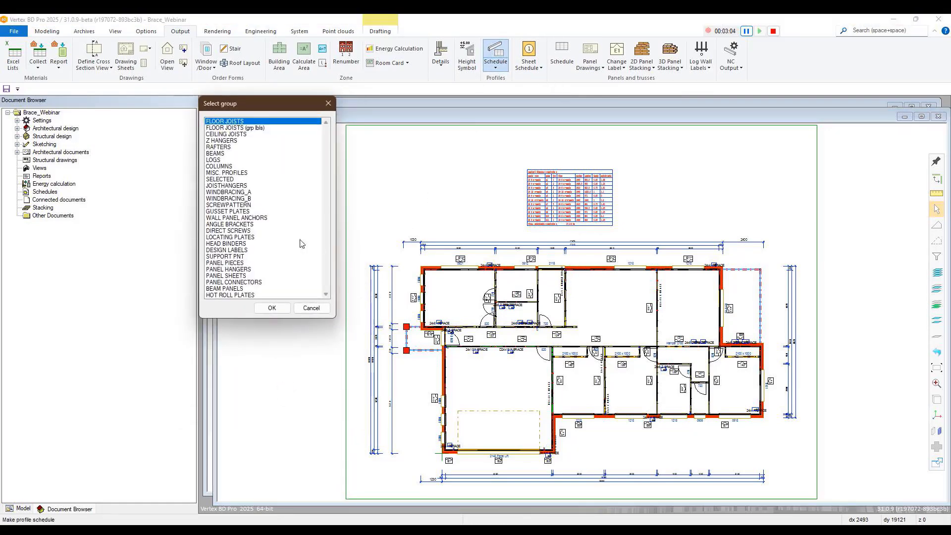
double_click(242, 198)
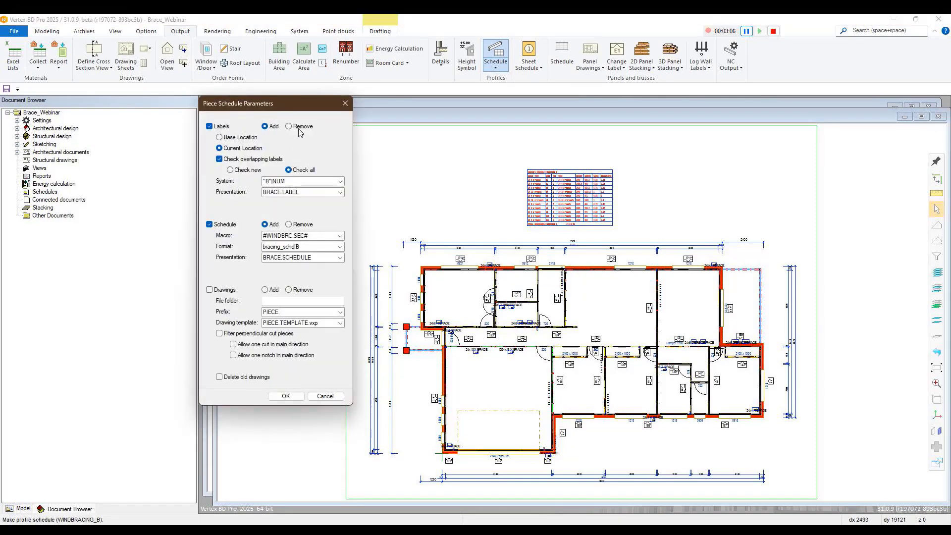
left_click(298, 126)
left_click(295, 225)
left_click(286, 395)
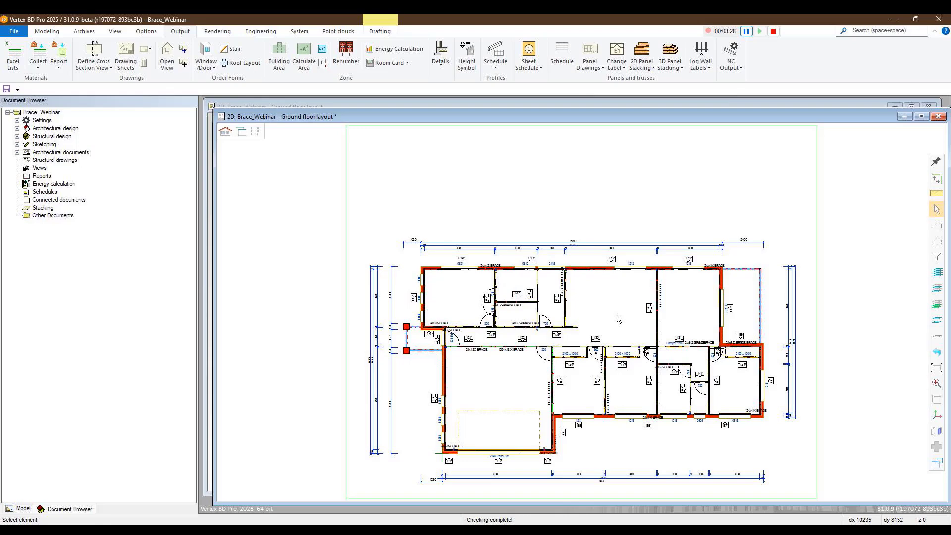
Generate wind loads for the building's wall areas with automatically defined loads, basic wind speed 45.0 and SLS wind speed 37.0
key("ctrl+Tab")
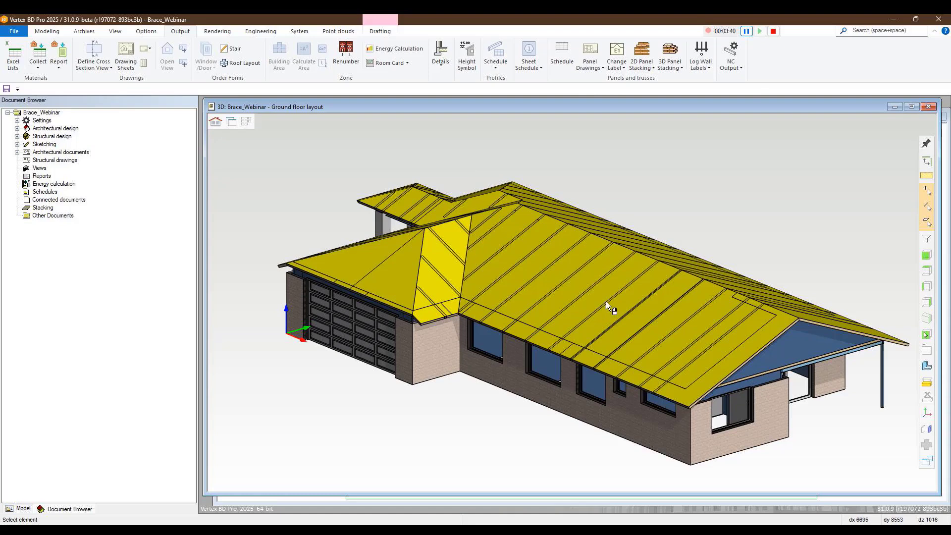
key("ctrl+Tab")
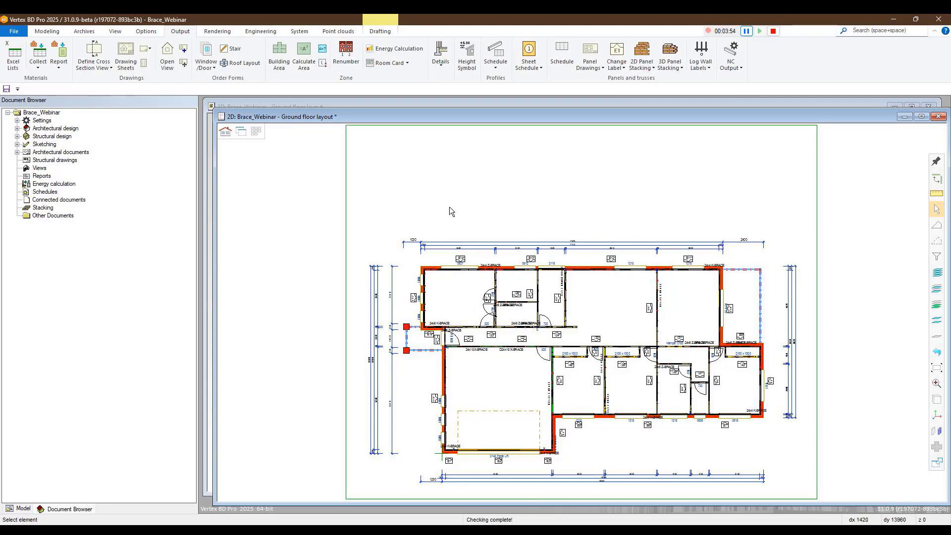
left_click(259, 33)
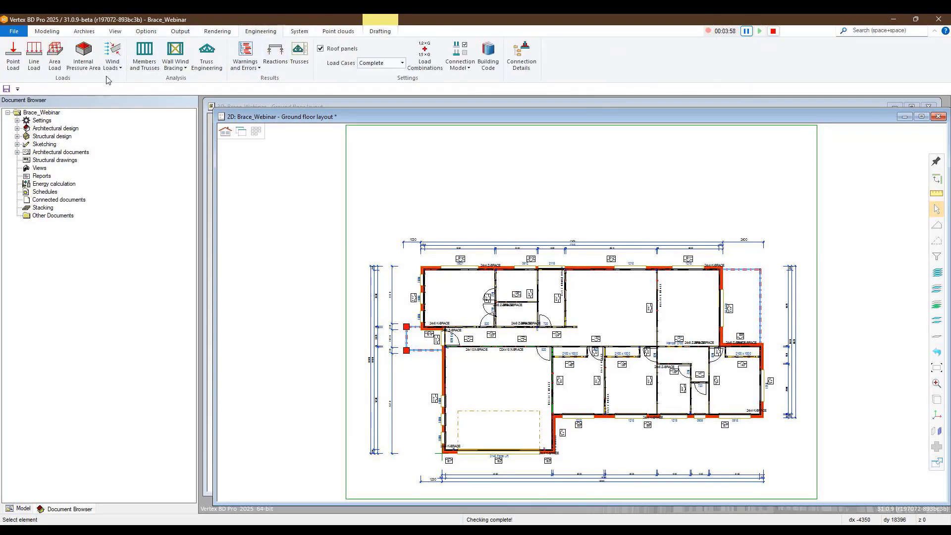
left_click(113, 50)
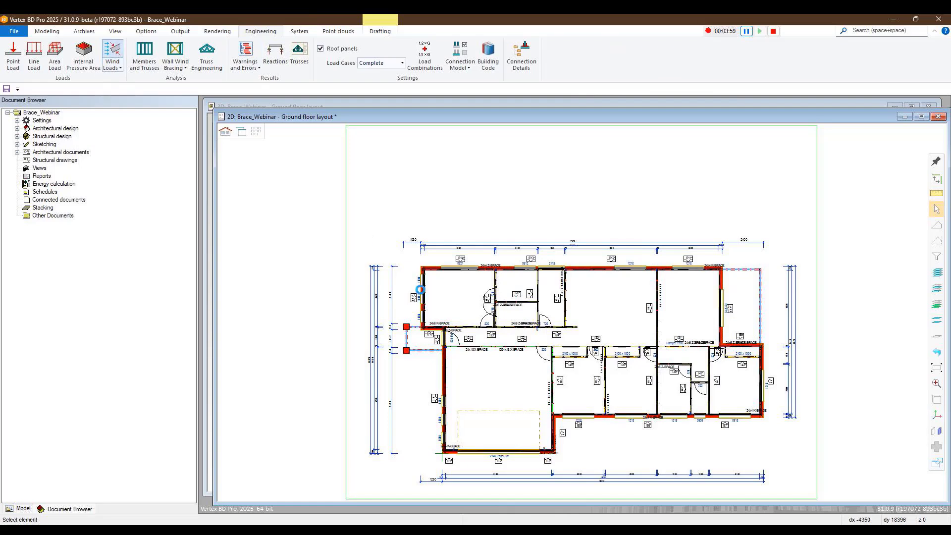
left_click(298, 266)
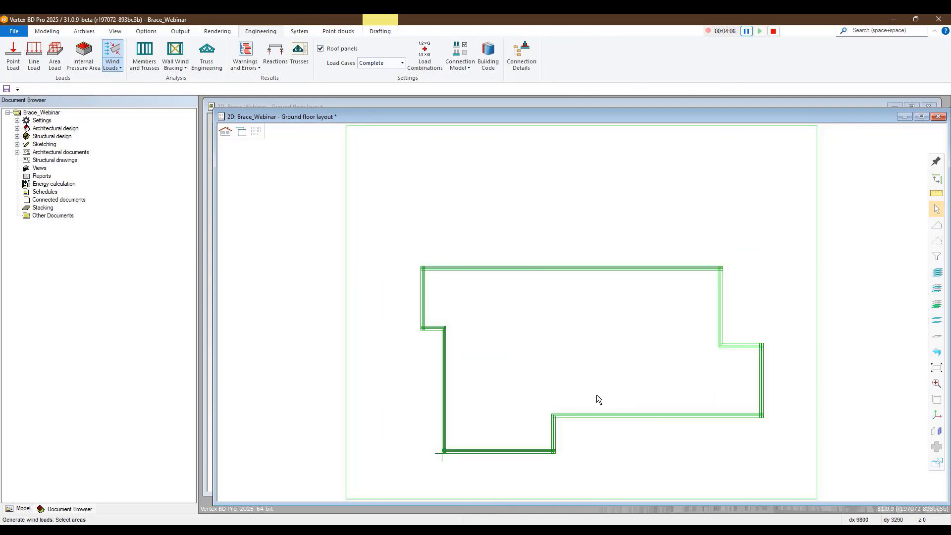
left_click(380, 325)
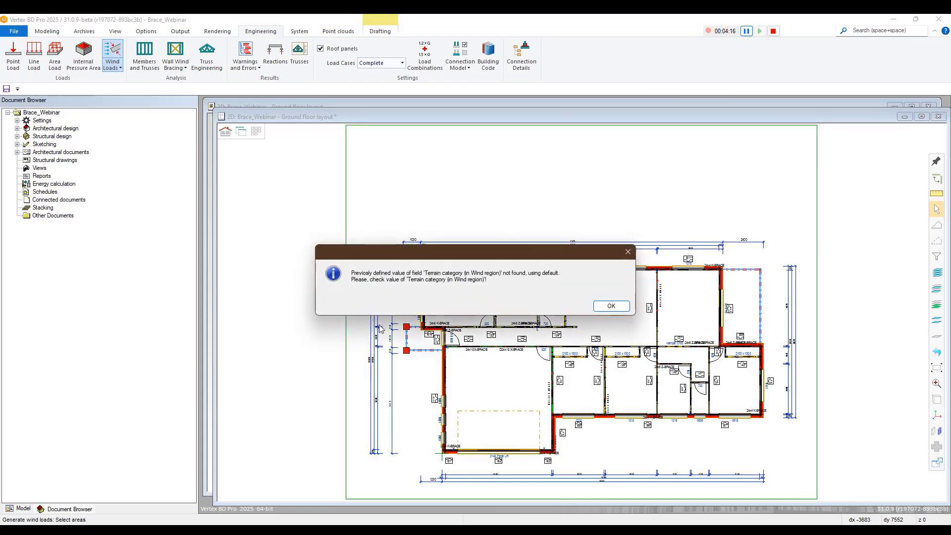
left_click(611, 306)
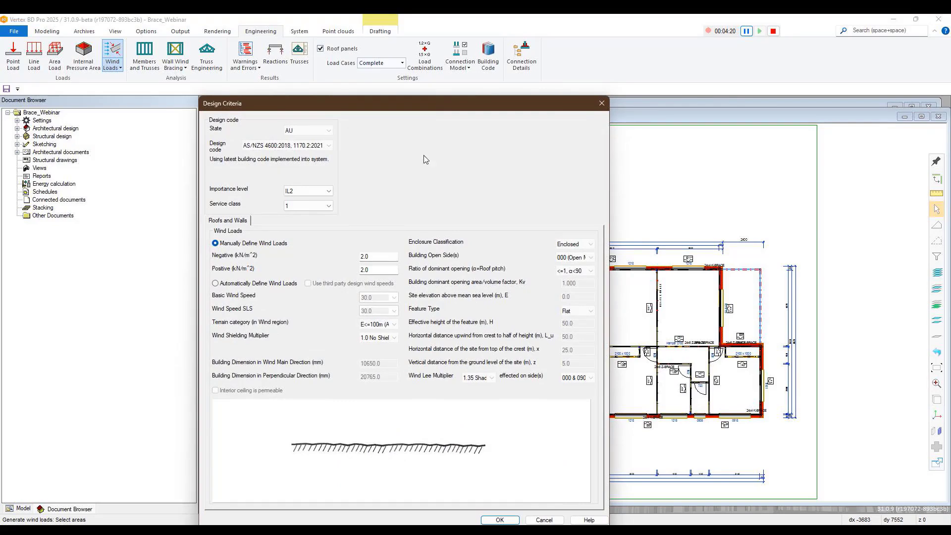
left_click_drag(434, 109, 436, 84)
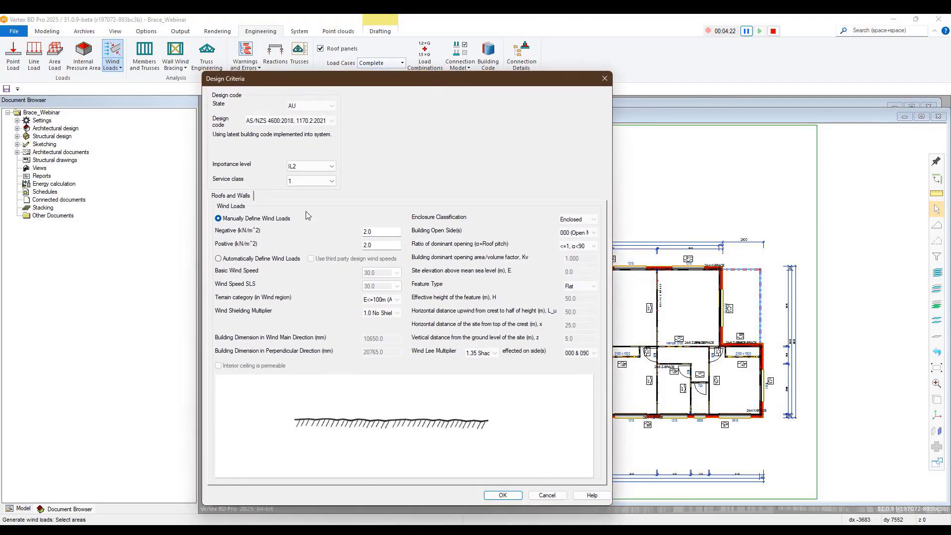
left_click(218, 258)
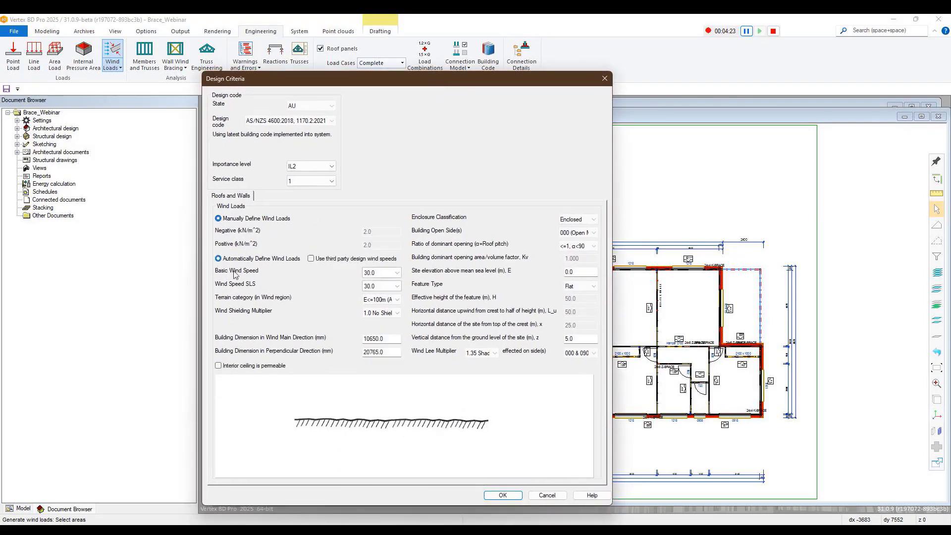
left_click(398, 272)
left_click(381, 291)
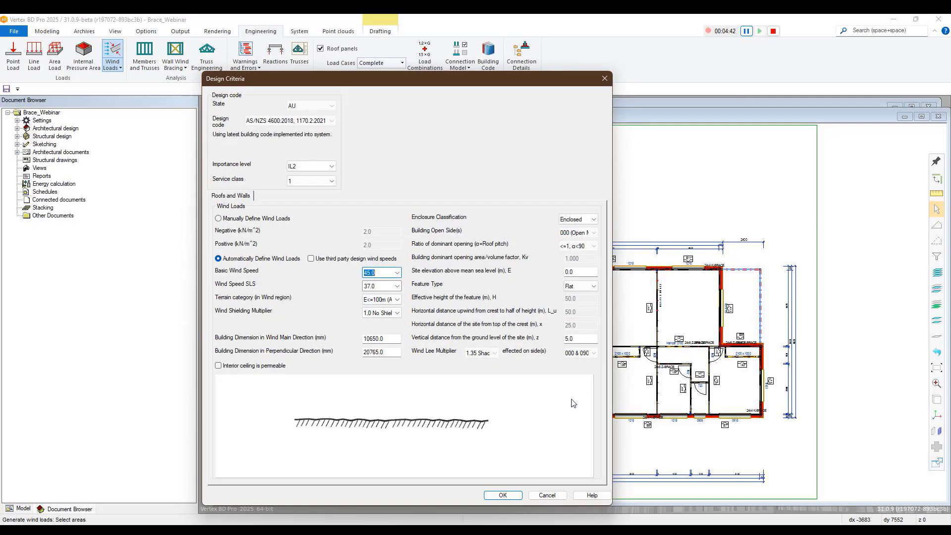
left_click(502, 495)
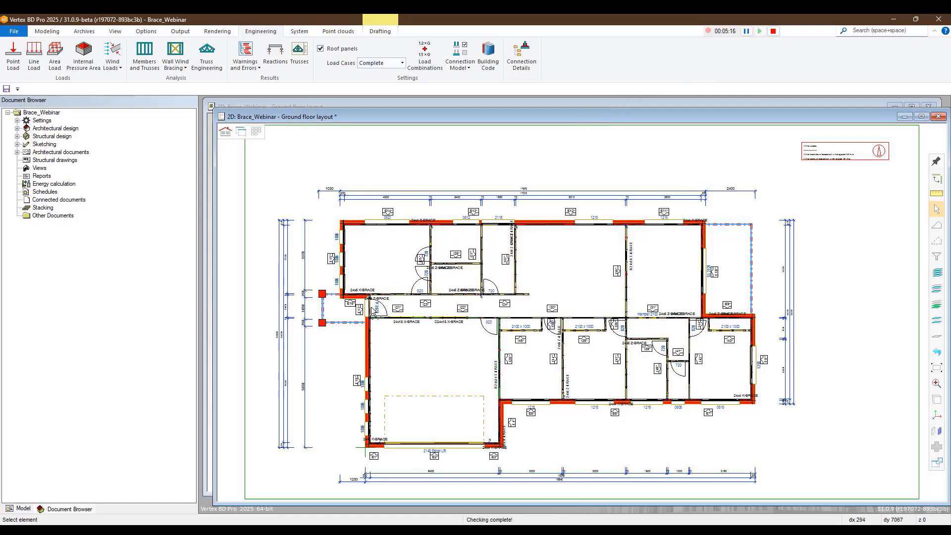
Run the wall wind bracing analysis on the ground floor layout, accepting the preselected walls for the bracings and the wind loads
key("ctrl+Tab")
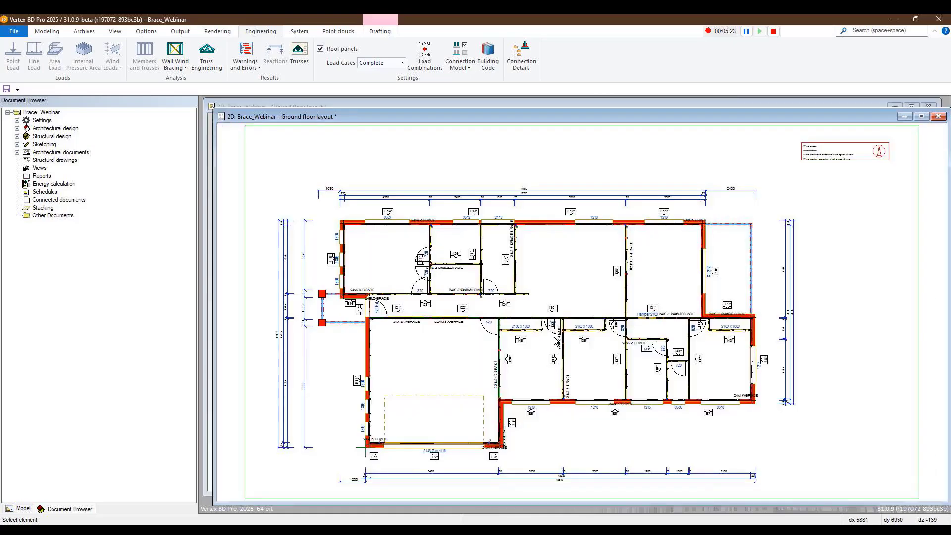
scroll(553, 339, "down", 1)
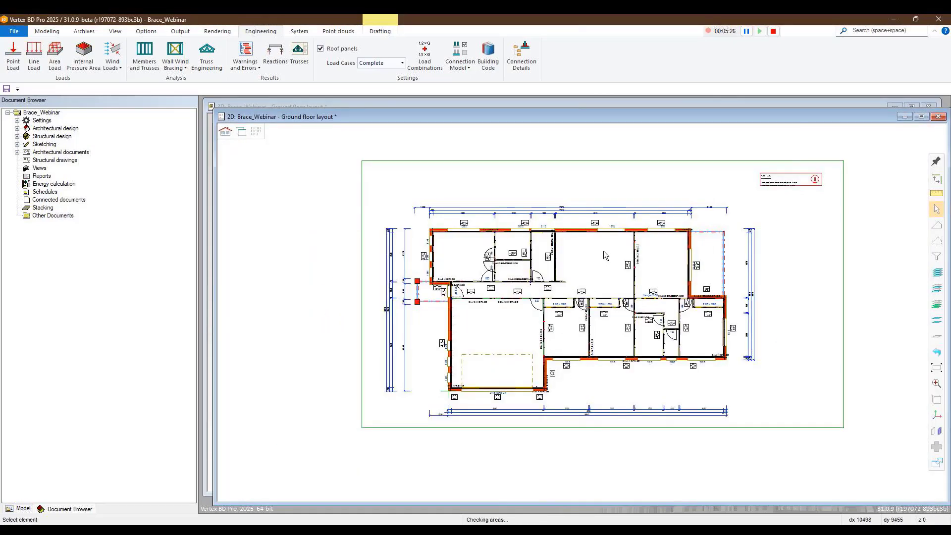
scroll(602, 251, "up", 1)
scroll(555, 345, "down", 1)
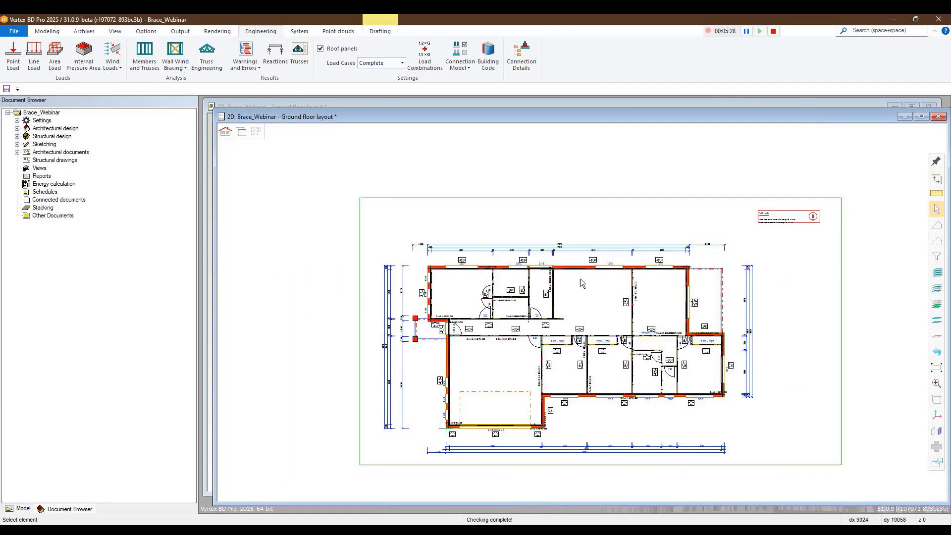
left_click(177, 54)
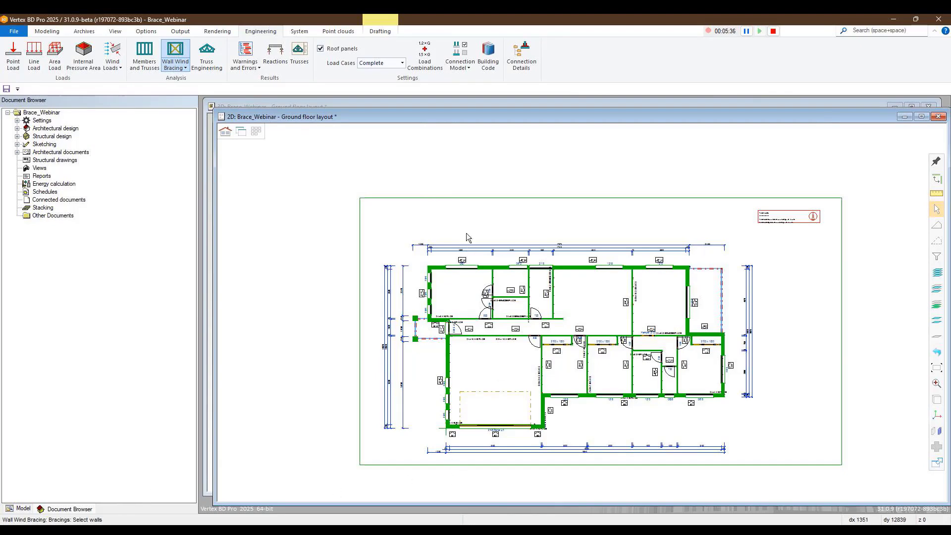
right_click(599, 311)
right_click(580, 311)
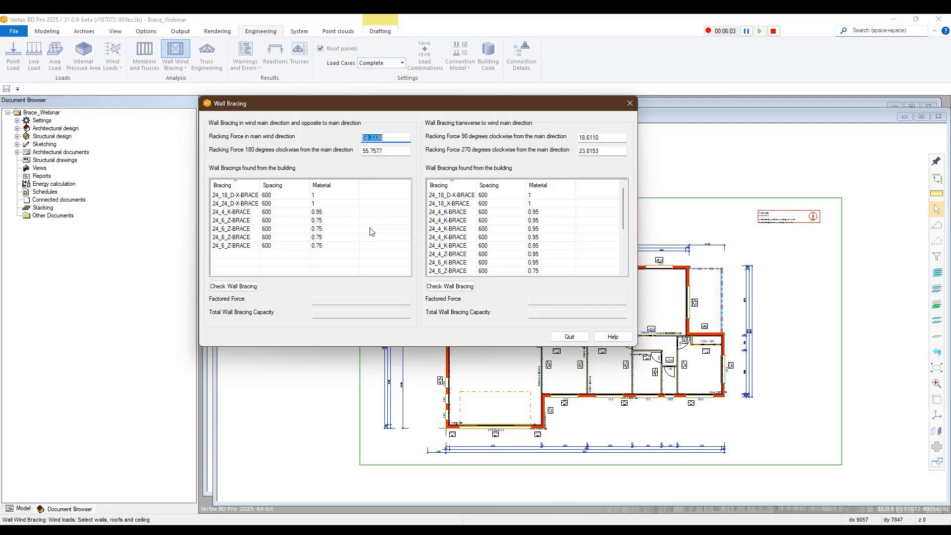
Check the wall bracing in the main and transverse wind directions, close the analysis and examine the utilization notes above the plan
left_click(234, 288)
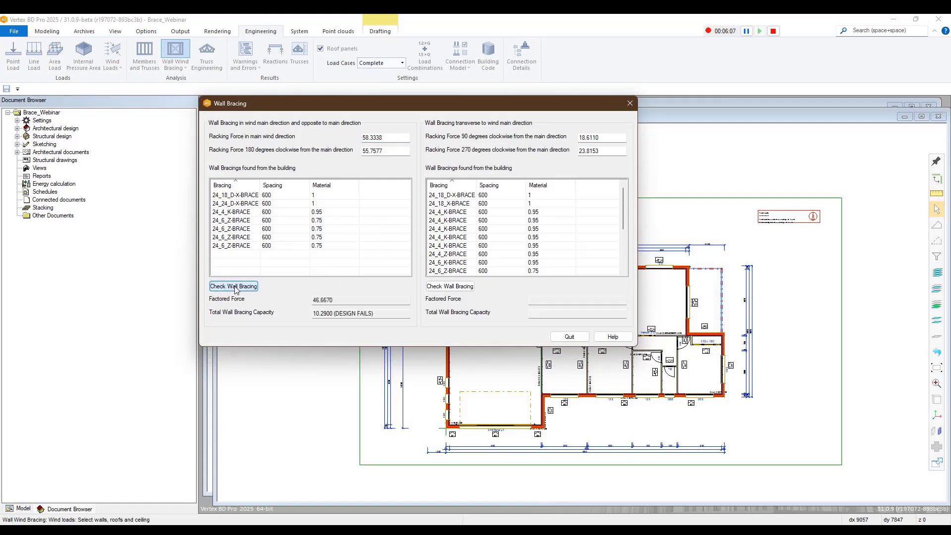
left_click(450, 286)
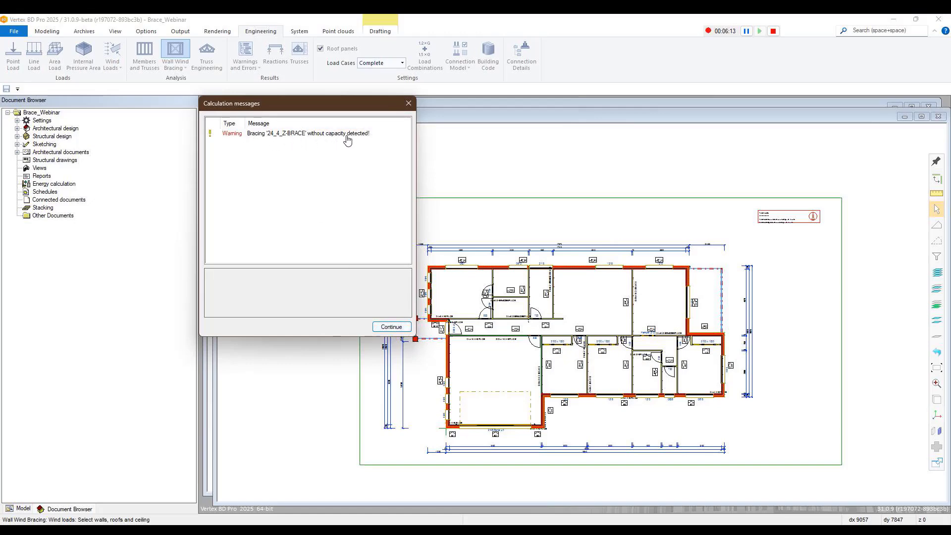
left_click(391, 326)
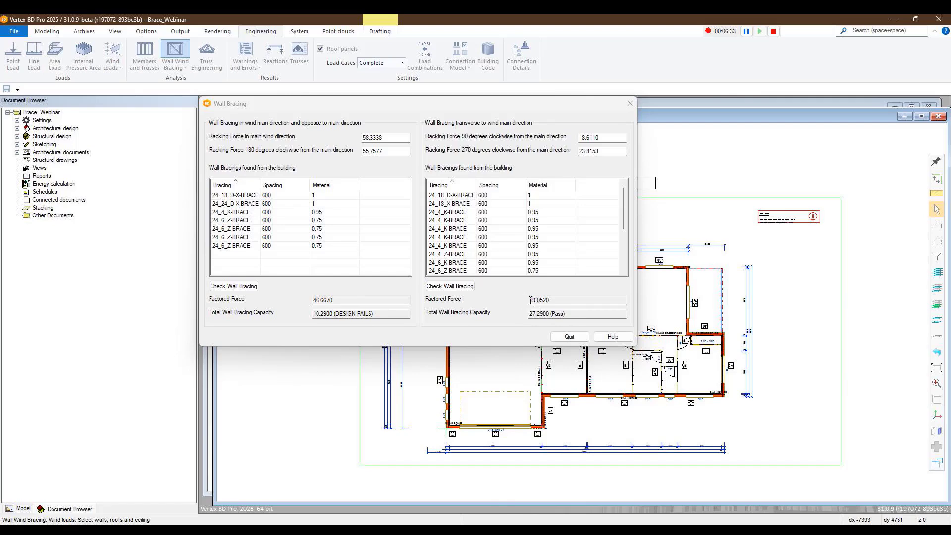
left_click(569, 337)
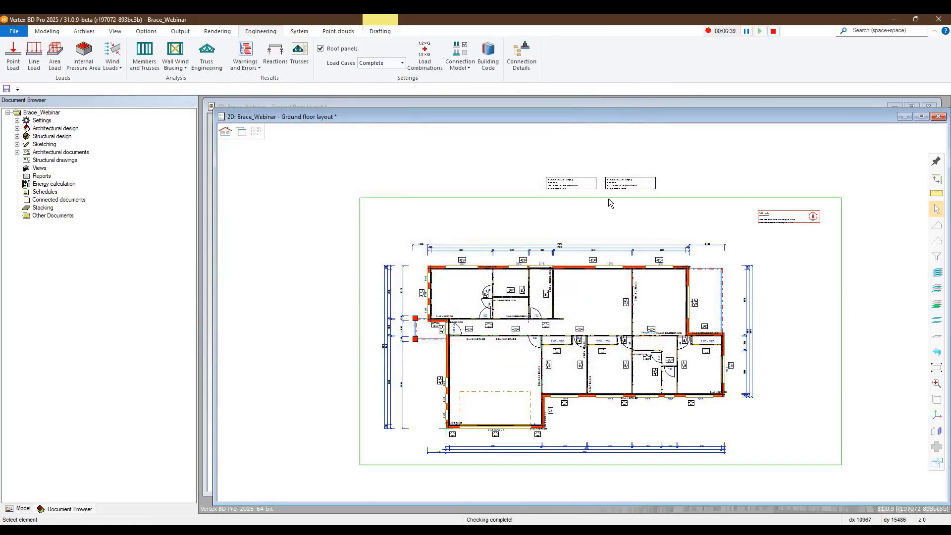
scroll(609, 198, "up", 5)
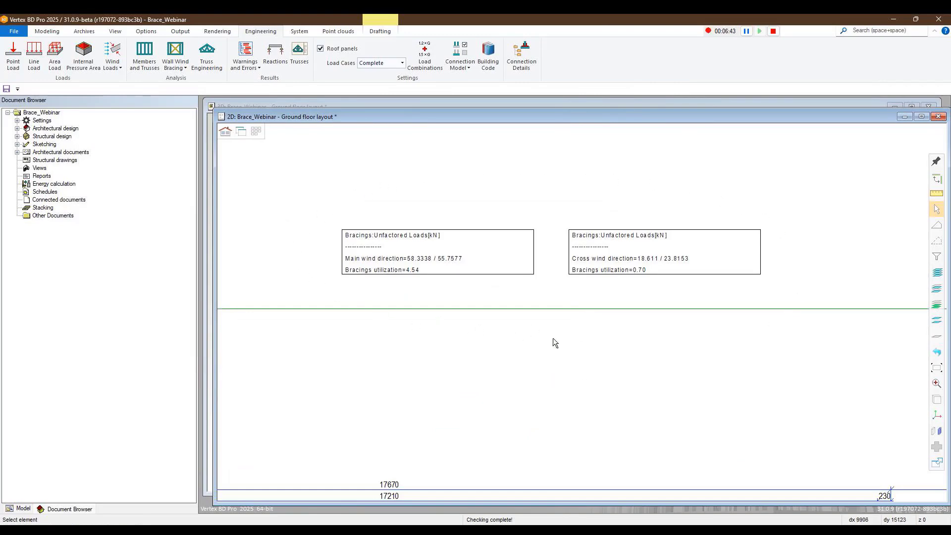
scroll(581, 333, "down", 2)
scroll(587, 309, "up", 2)
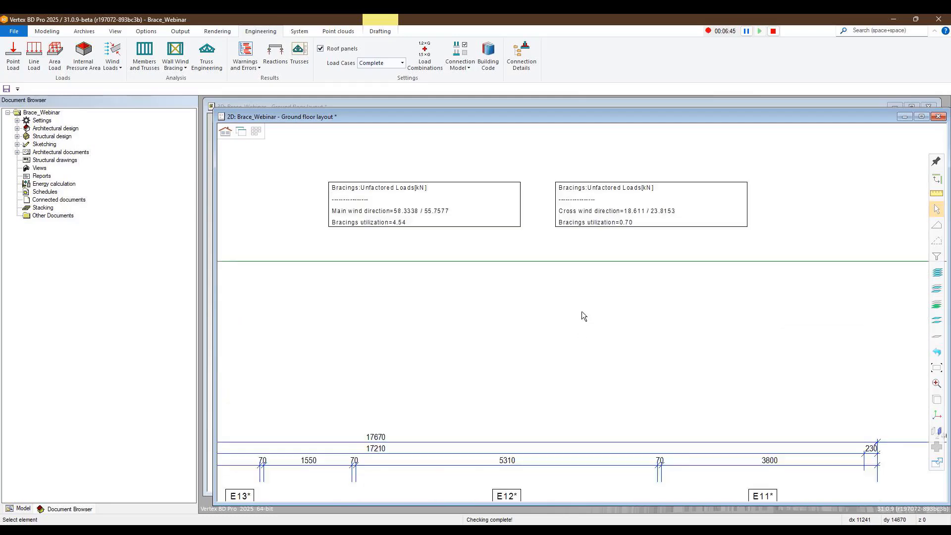
scroll(578, 311, "down", 3)
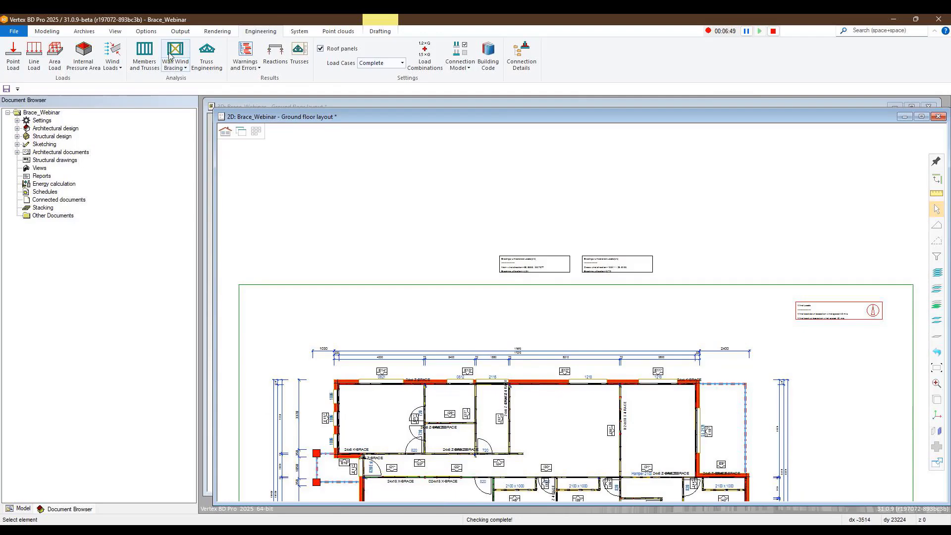
Add bracing labels and schedules from the wall wind bracing tools, placing the direction A and B schedules side by side above the plan
left_click(179, 68)
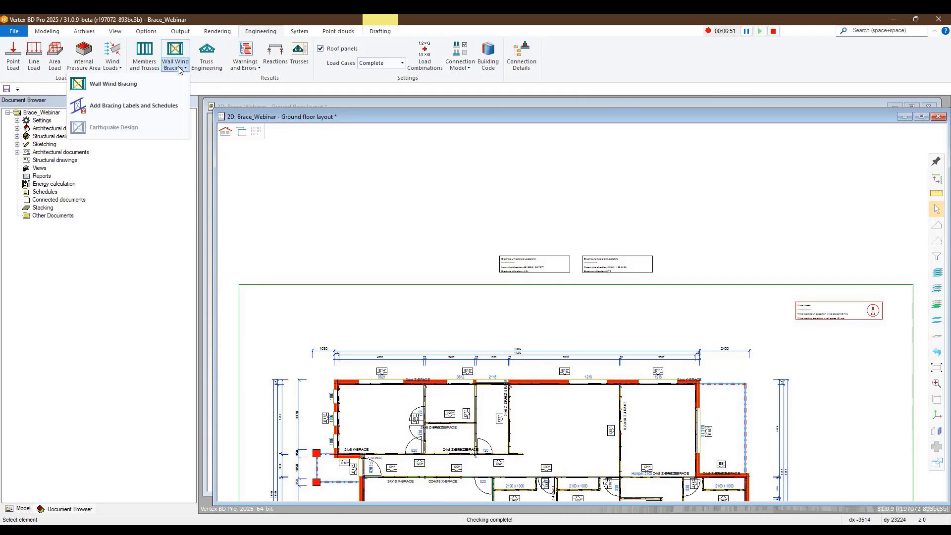
left_click(134, 108)
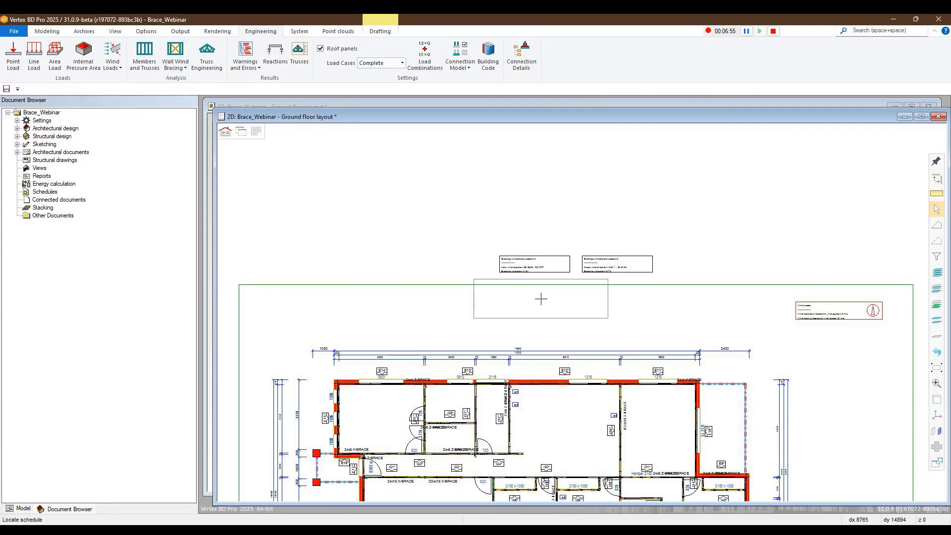
left_click(461, 313)
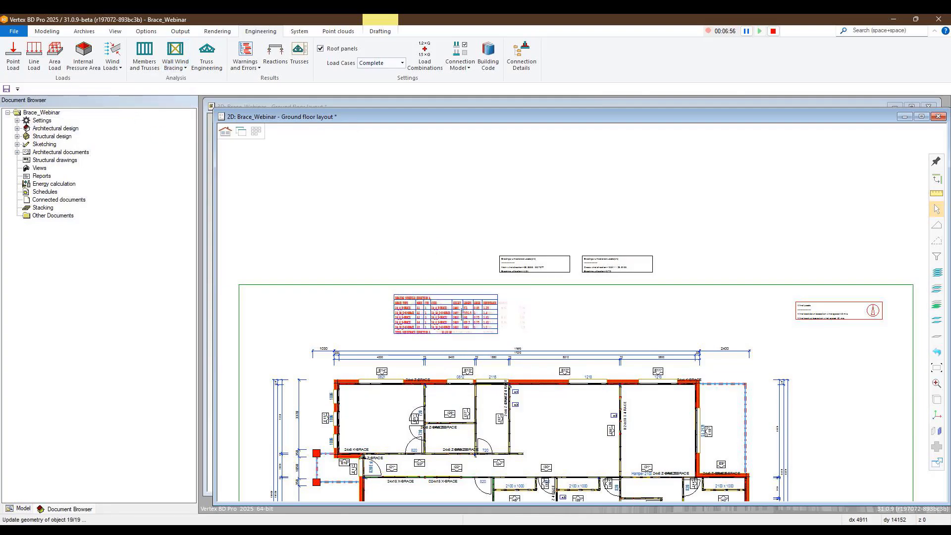
left_click(597, 313)
scroll(581, 312, "up", 1)
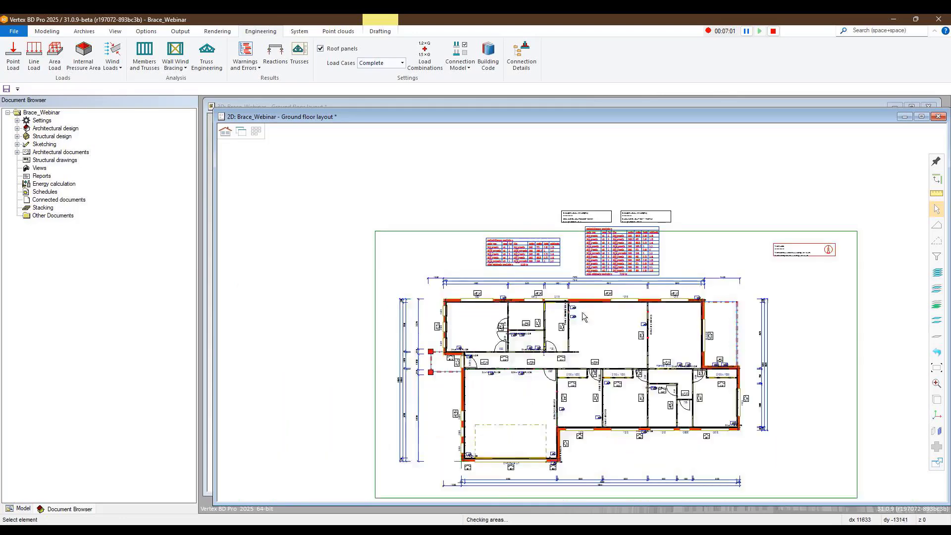
scroll(581, 311, "up", 1)
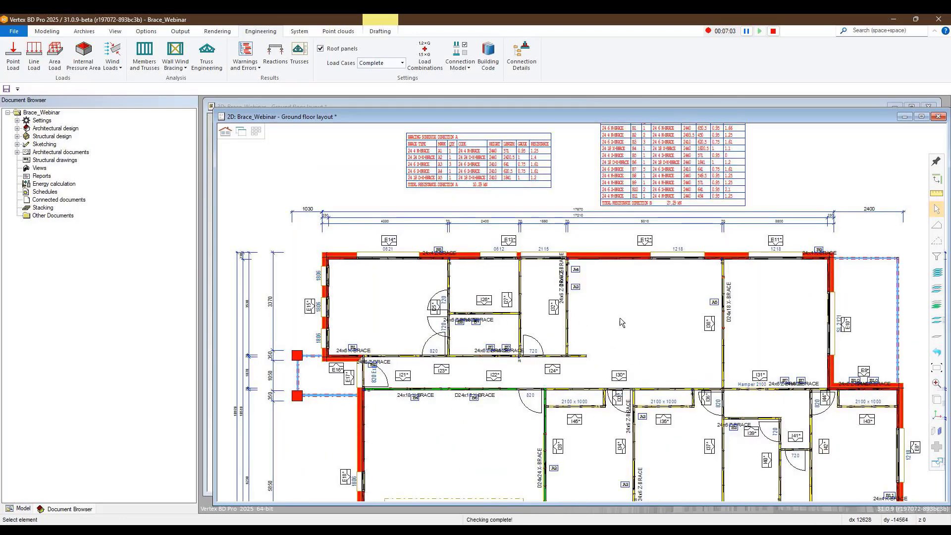
Examine the resistances and totals in the direction A and B bracing schedules, and the brace labels on the ground floor plan
scroll(548, 162, "up", 2)
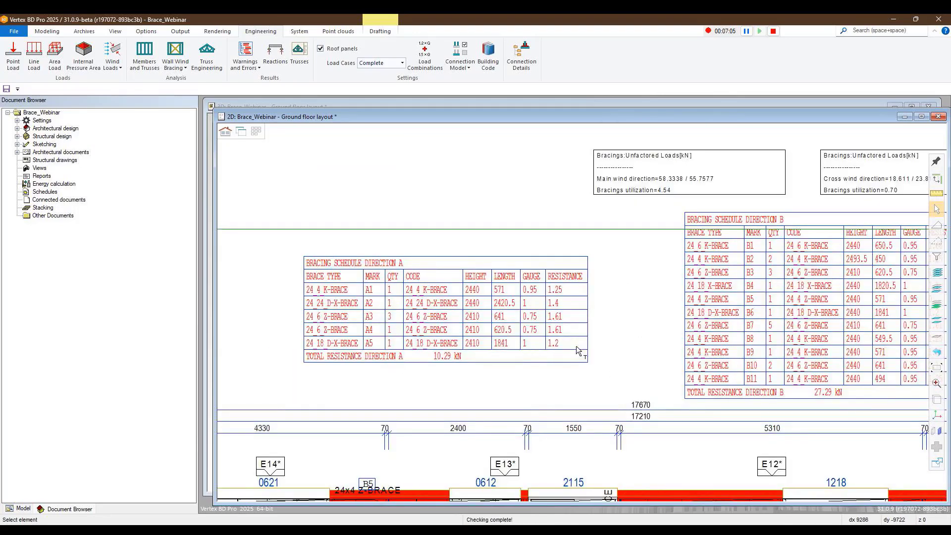
scroll(611, 354, "down", 1)
scroll(732, 346, "up", 2)
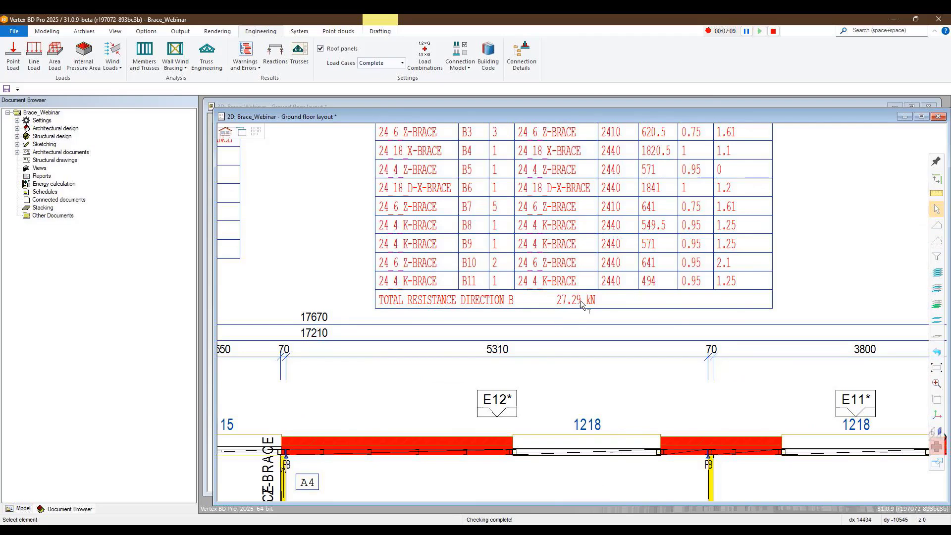
scroll(363, 300, "down", 1)
scroll(349, 282, "up", 1)
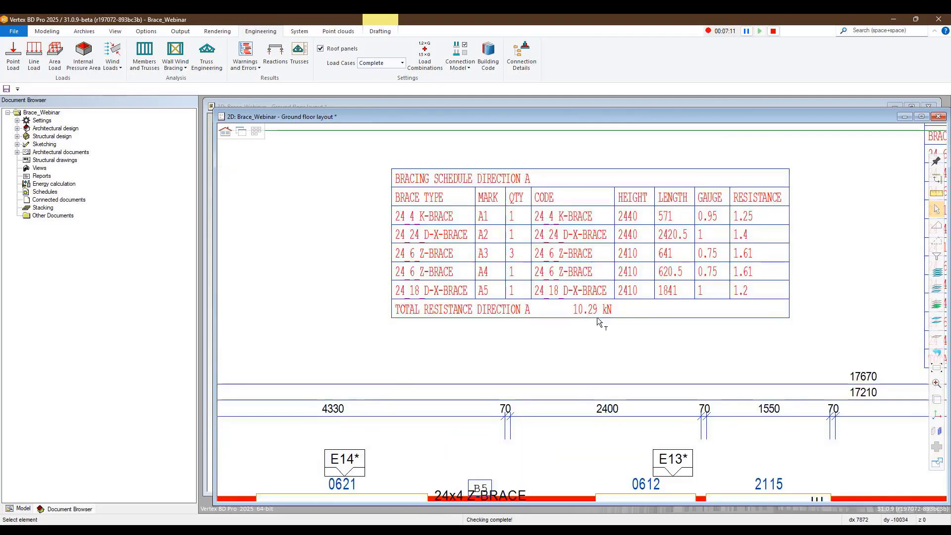
scroll(773, 319, "down", 2)
scroll(635, 299, "down", 1)
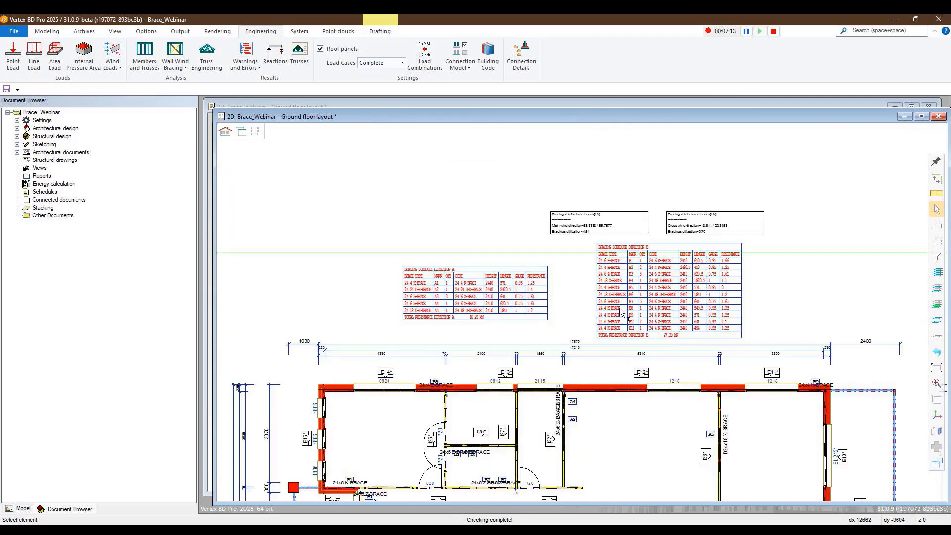
scroll(621, 313, "down", 1)
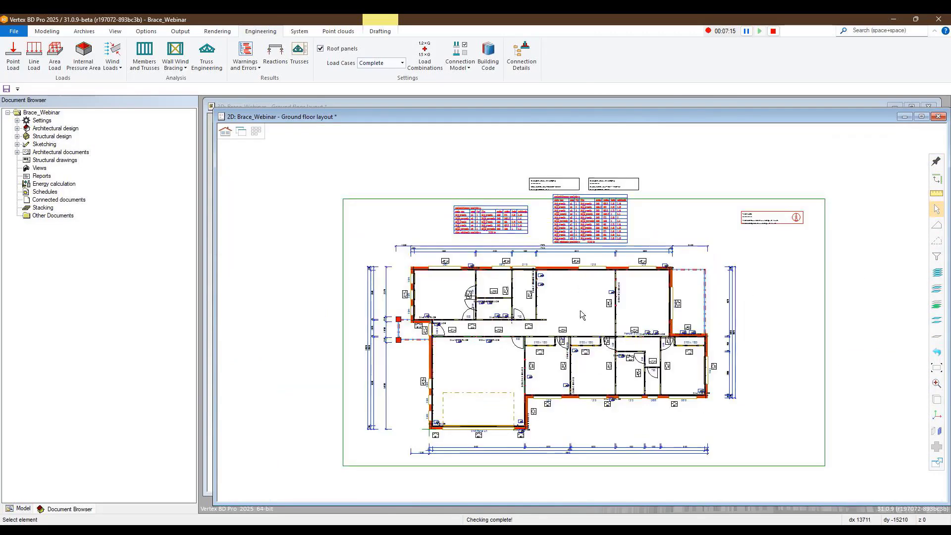
scroll(582, 315, "down", 1)
scroll(581, 311, "up", 1)
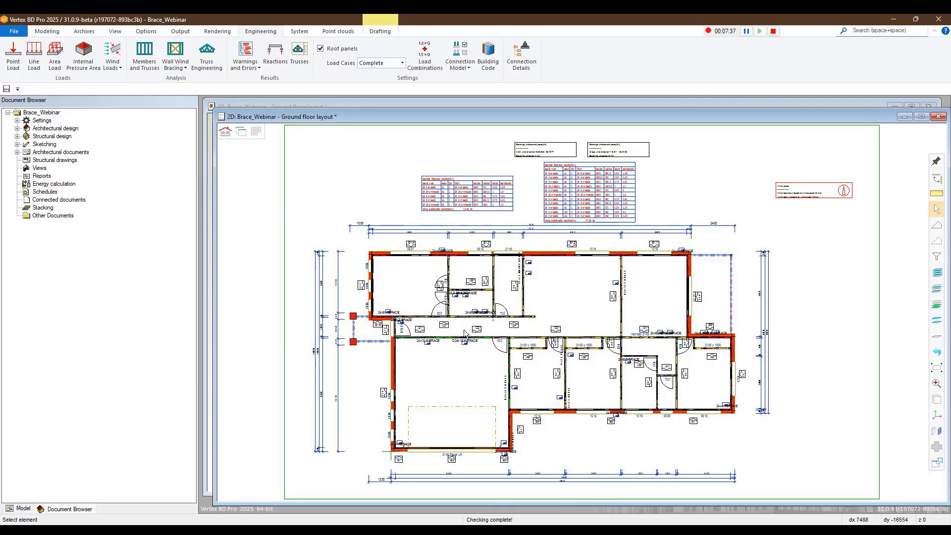
scroll(431, 321, "up", 4)
scroll(574, 315, "up", 1)
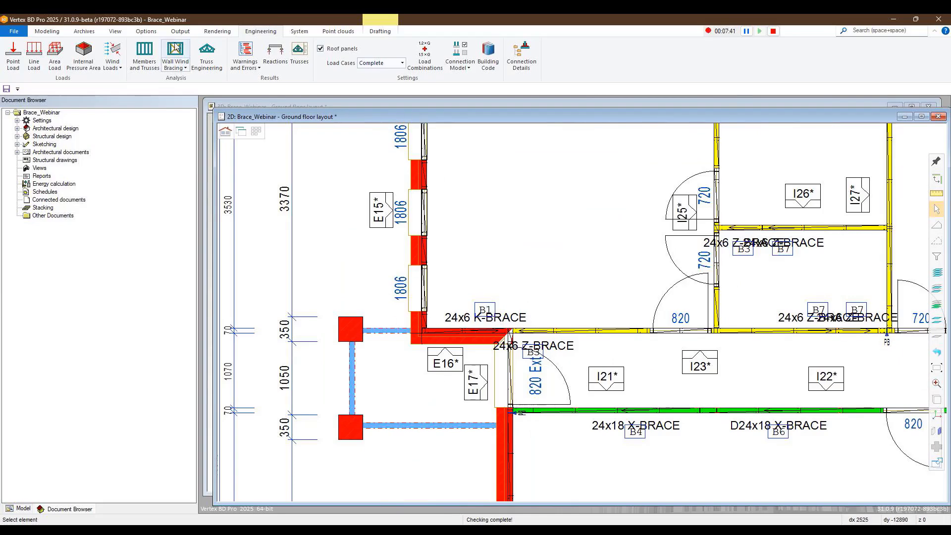
Open the system library of bracing inputs for panels, found among the other accessory tools
left_click(299, 32)
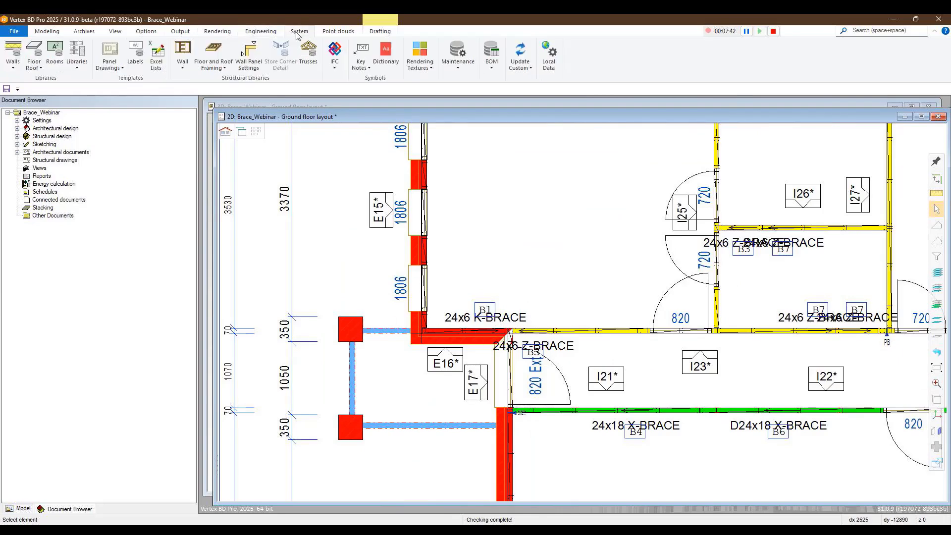
left_click(76, 55)
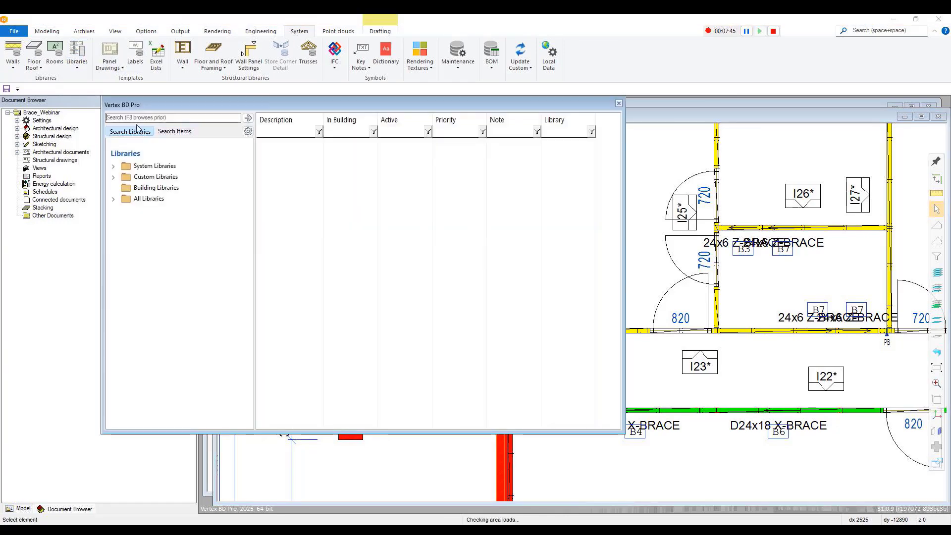
double_click(153, 166)
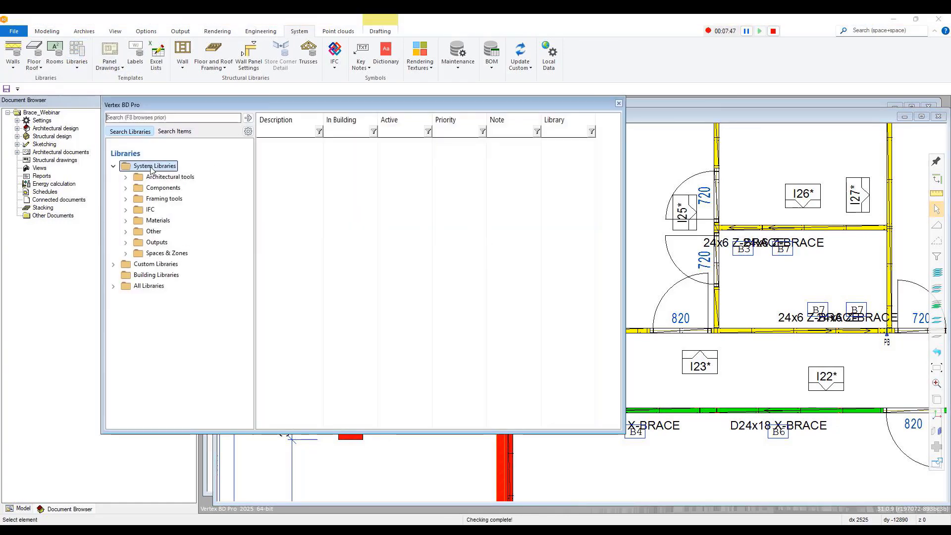
double_click(154, 231)
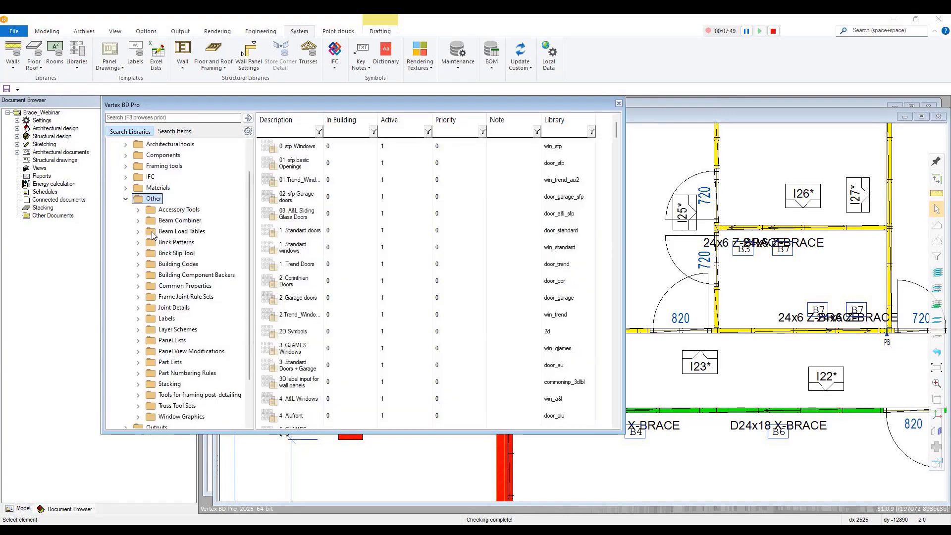
scroll(173, 213, "down", 1)
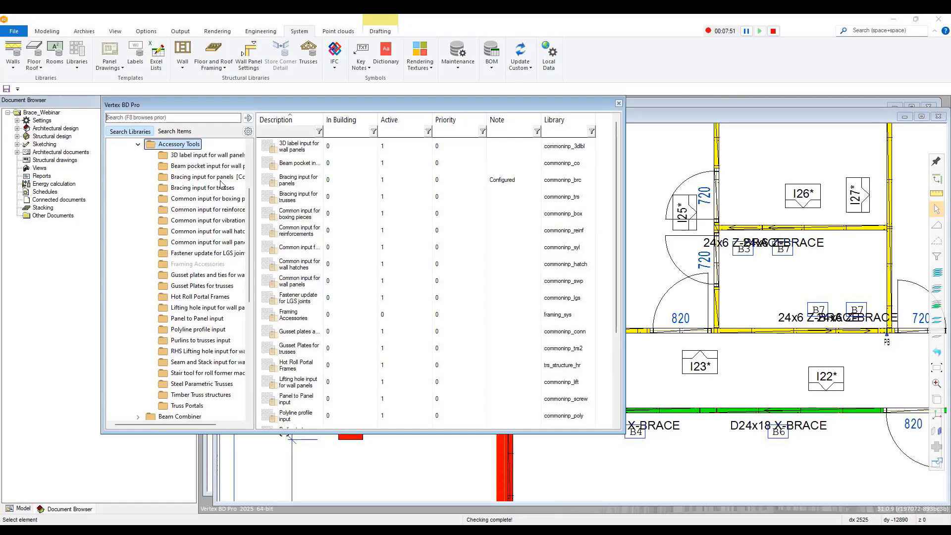
left_click(198, 178)
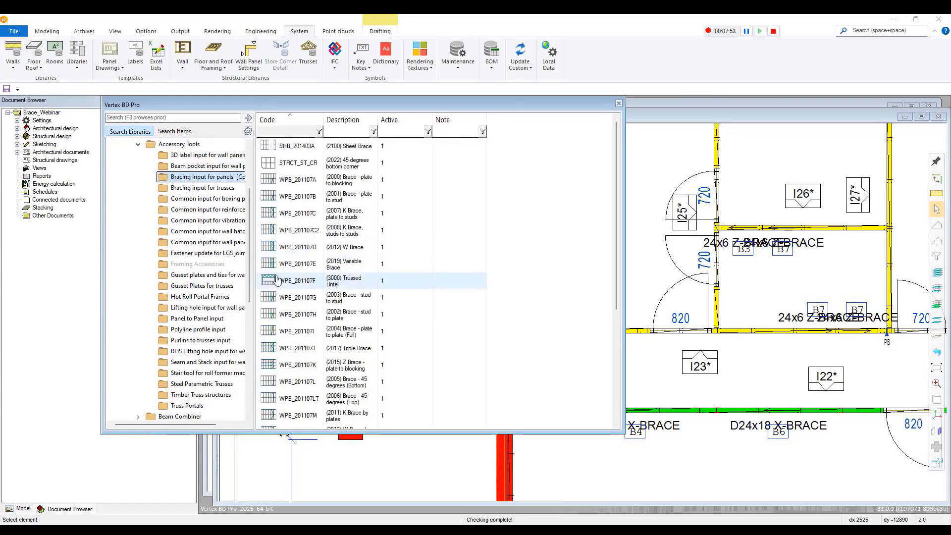
Configure the (2007) K Brace, plate to studs with the PRE~SYM_NOTE value KB and close the library
right_click(324, 218)
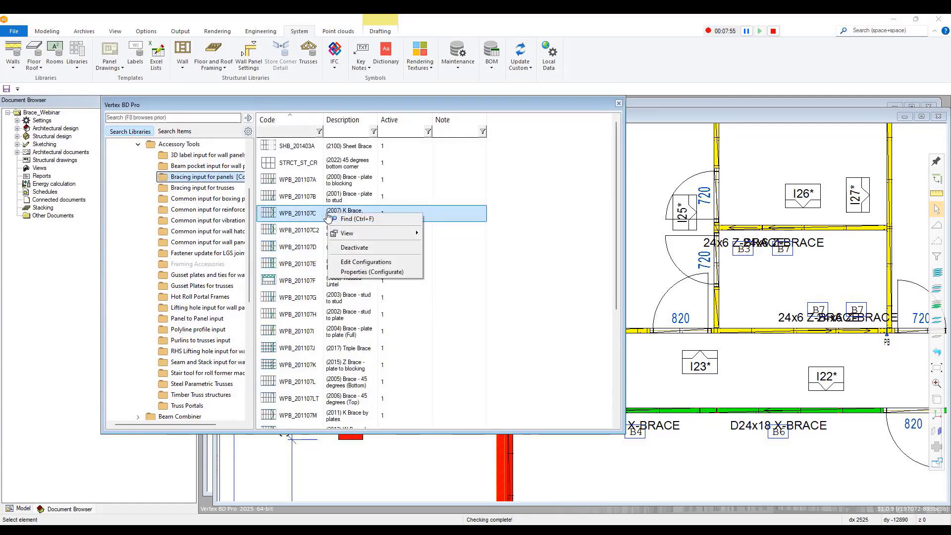
left_click(357, 262)
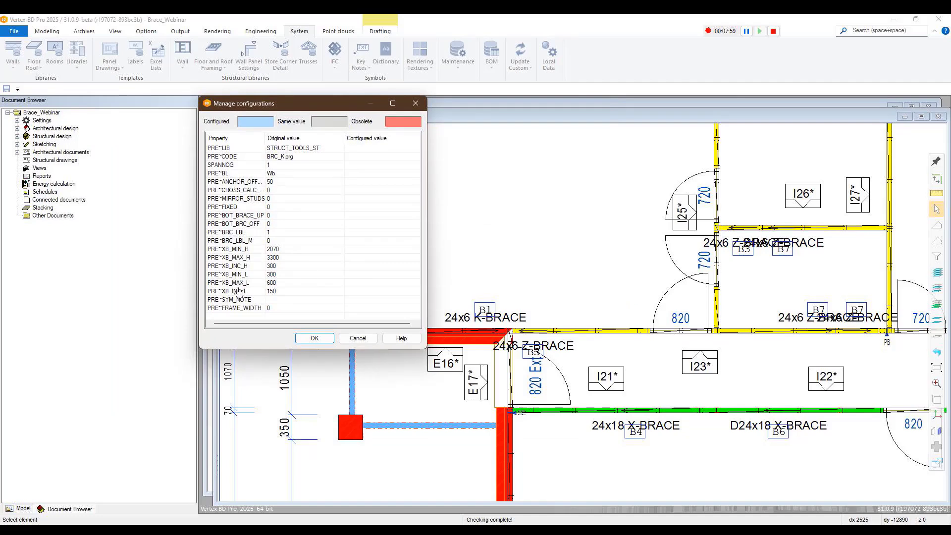
left_click(296, 300)
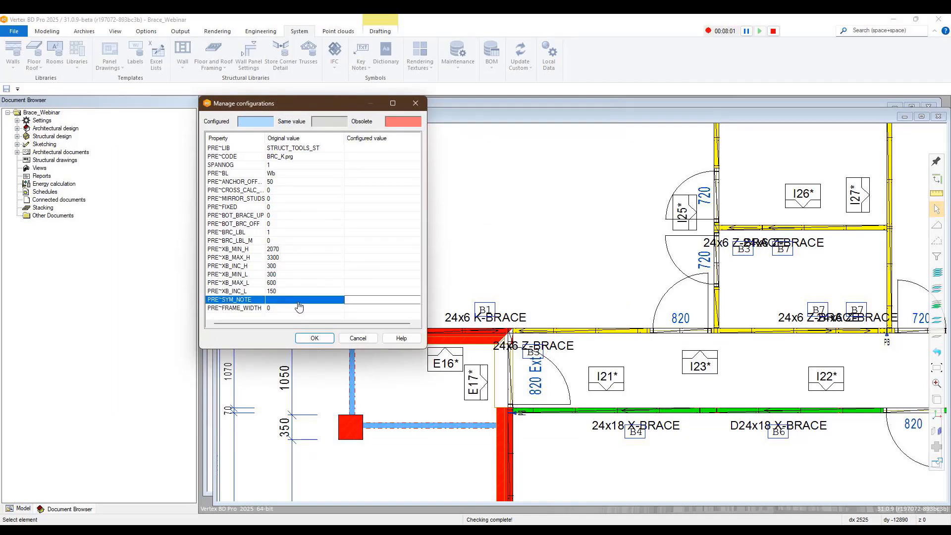
left_click(354, 301)
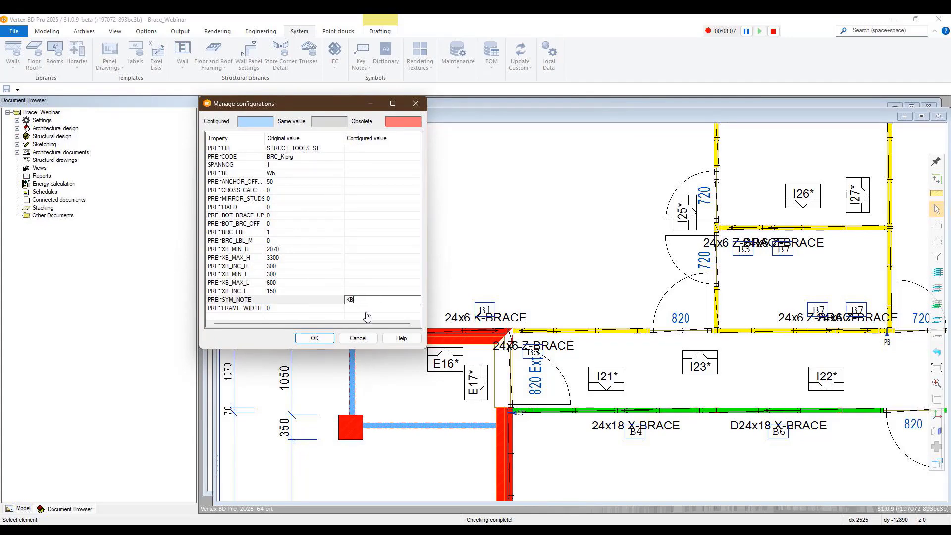
left_click(313, 338)
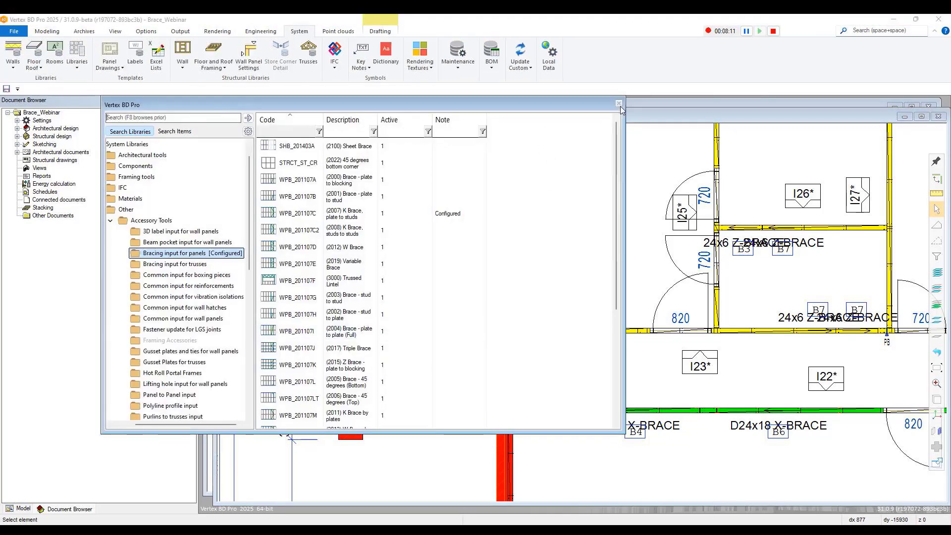
left_click(619, 104)
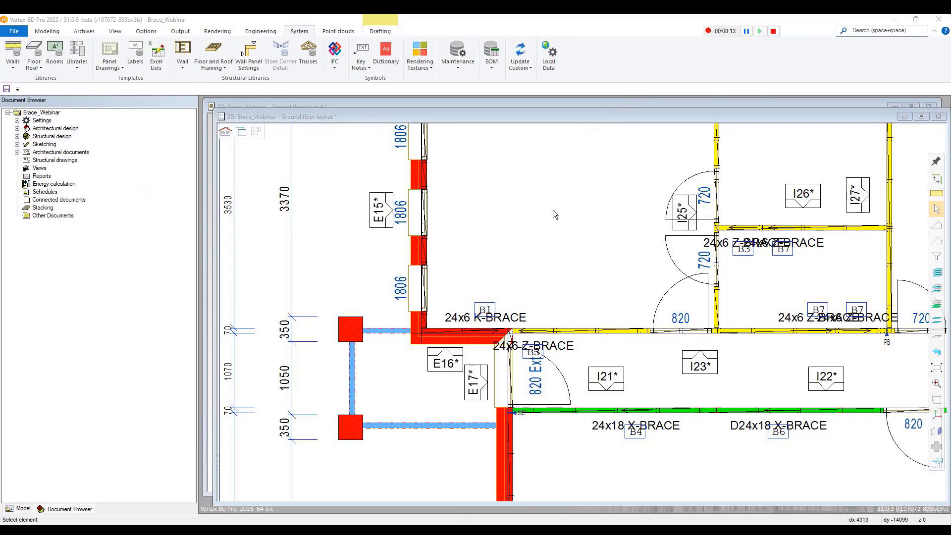
Open interior wall panel I37 from the ground floor layout for editing its parts
scroll(577, 220, "down", 2)
scroll(682, 326, "up", 1)
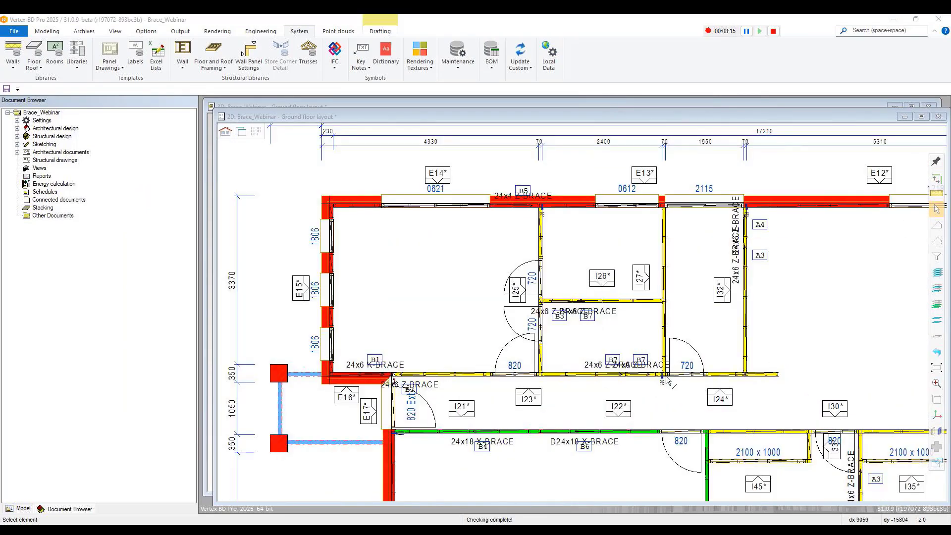
scroll(666, 379, "down", 1)
scroll(584, 317, "down", 2)
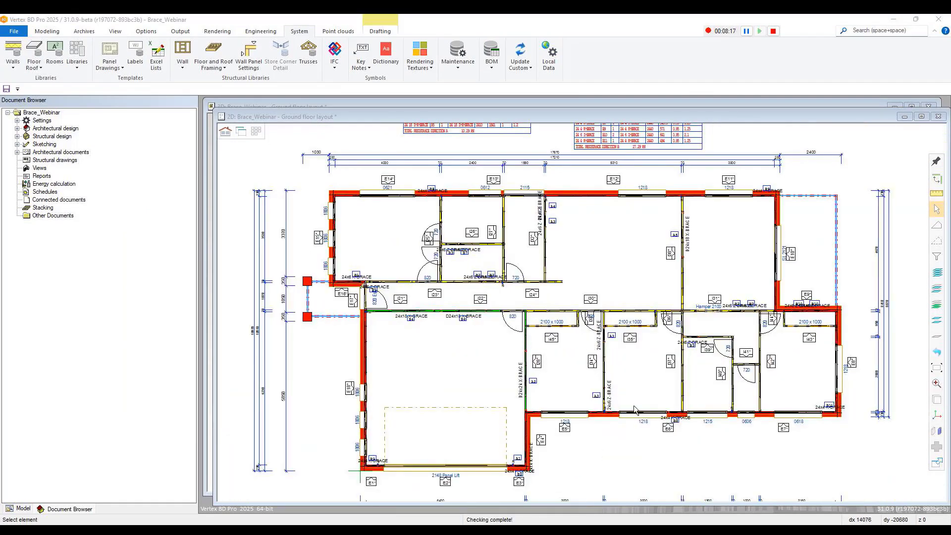
scroll(635, 410, "up", 1)
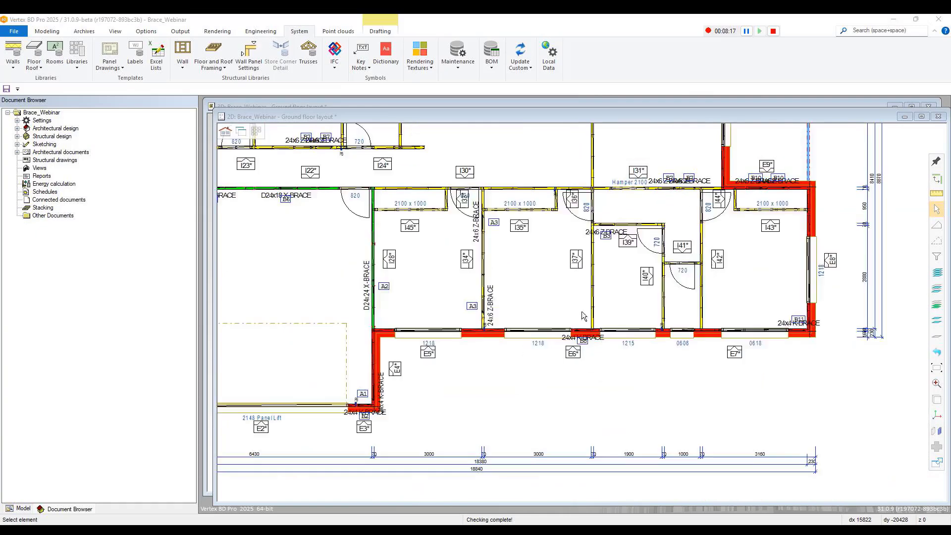
right_click(577, 263)
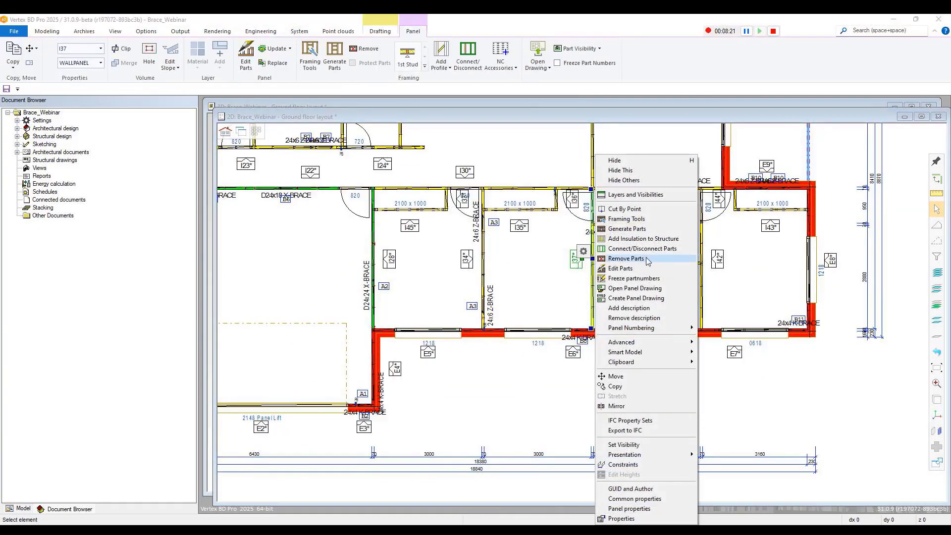
left_click(622, 270)
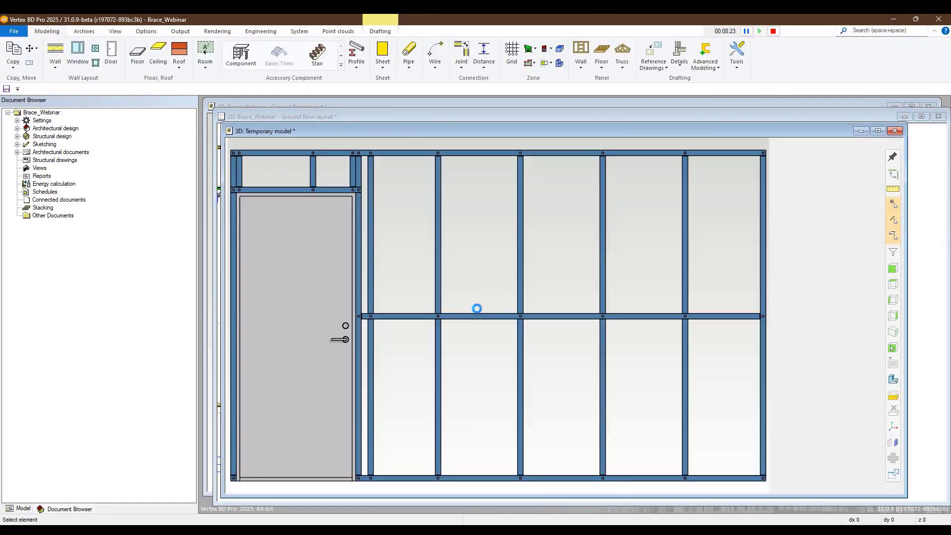
Start adding the (2007) K Brace, plate to studs framing accessory to wall panel I37
right_click(450, 286)
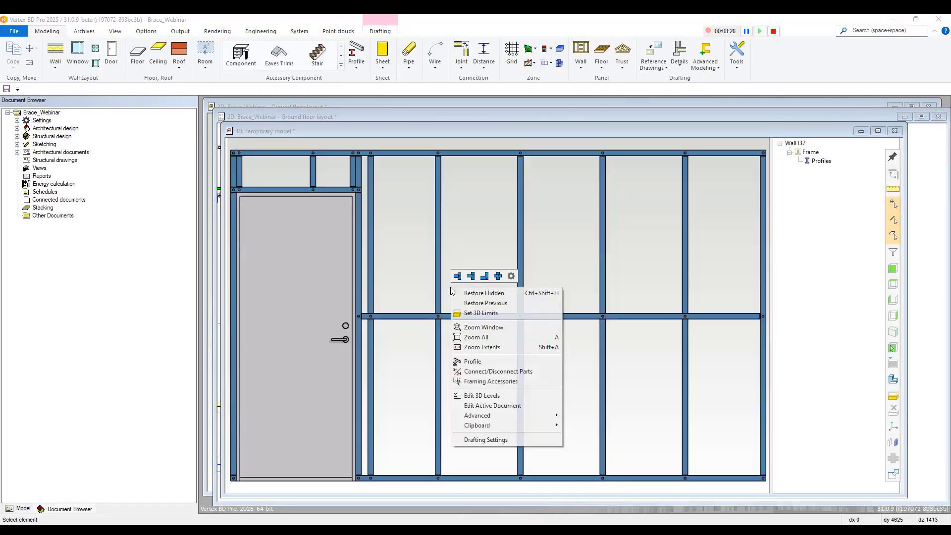
left_click(488, 381)
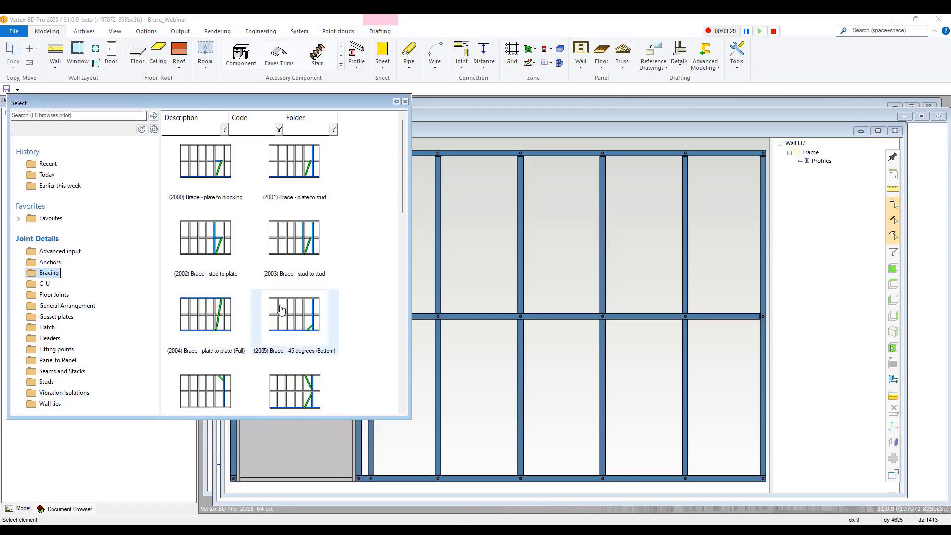
scroll(282, 307, "down", 3)
left_click(302, 282)
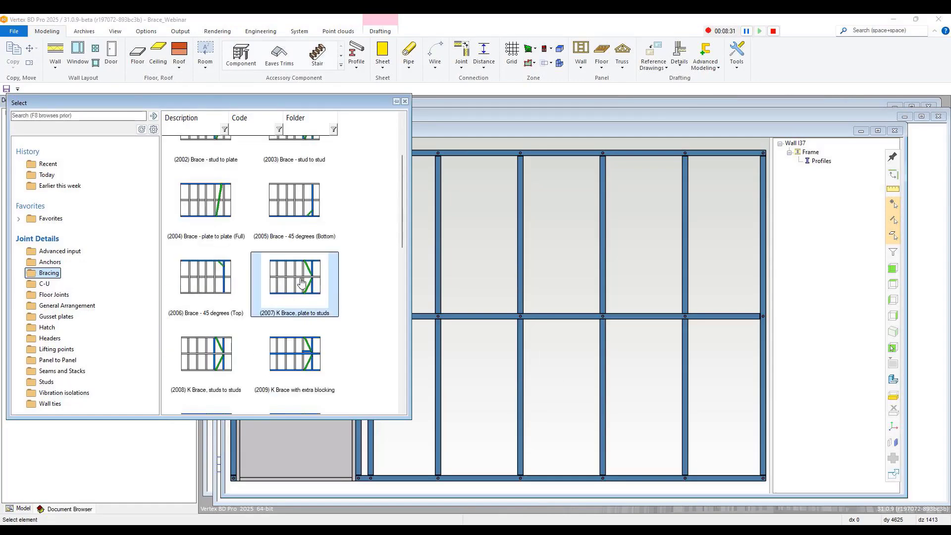
double_click(301, 282)
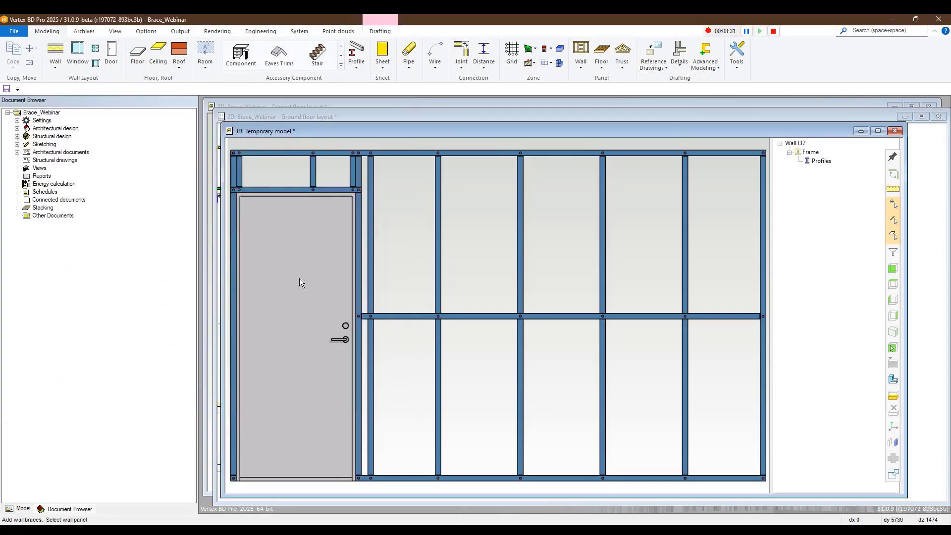
left_click(560, 333)
left_click(288, 243)
left_click(659, 294)
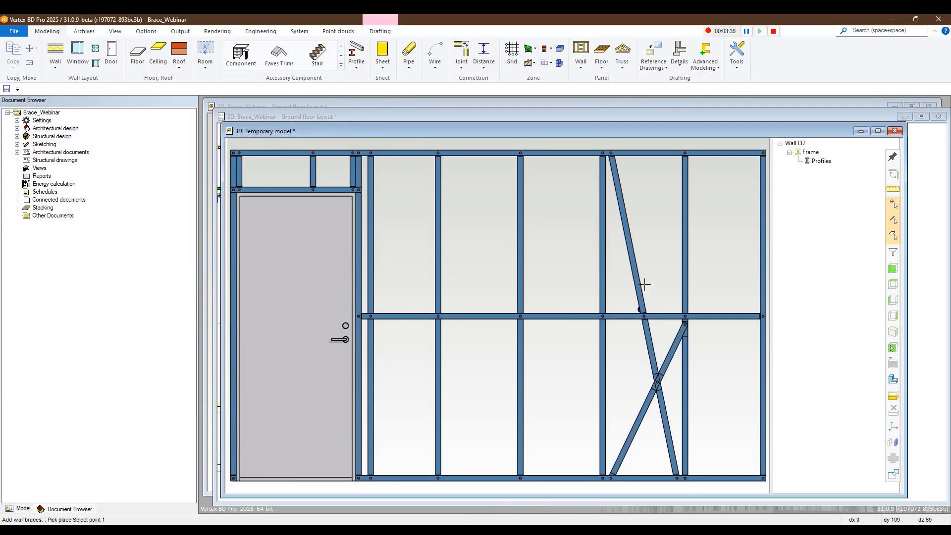
left_click(644, 284)
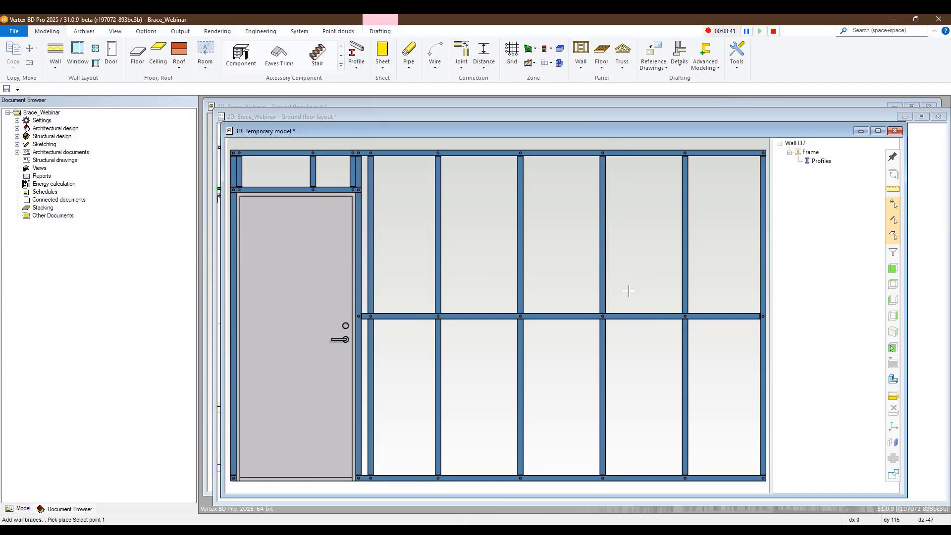
Place the K brace in the third full stud bay from the door, close the panel model and check its label on the plan
left_click(534, 351)
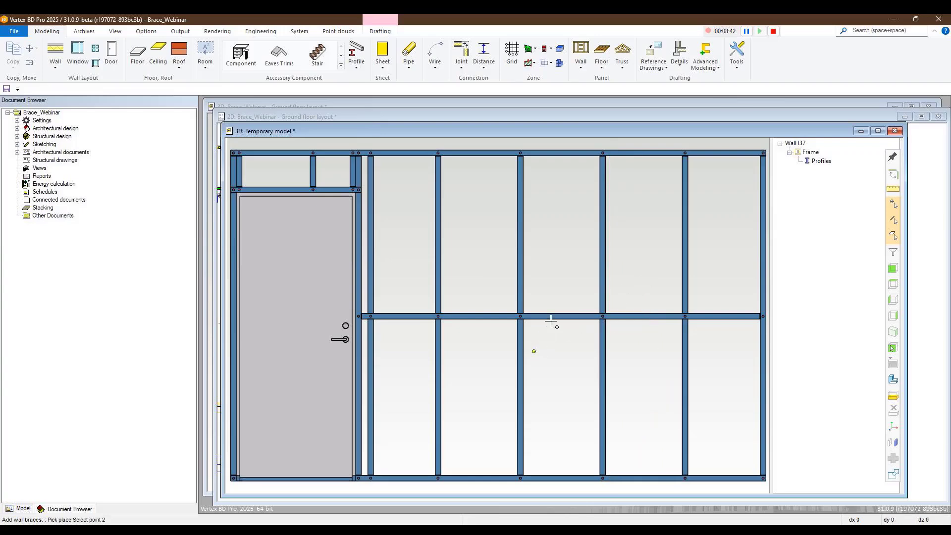
left_click(579, 252)
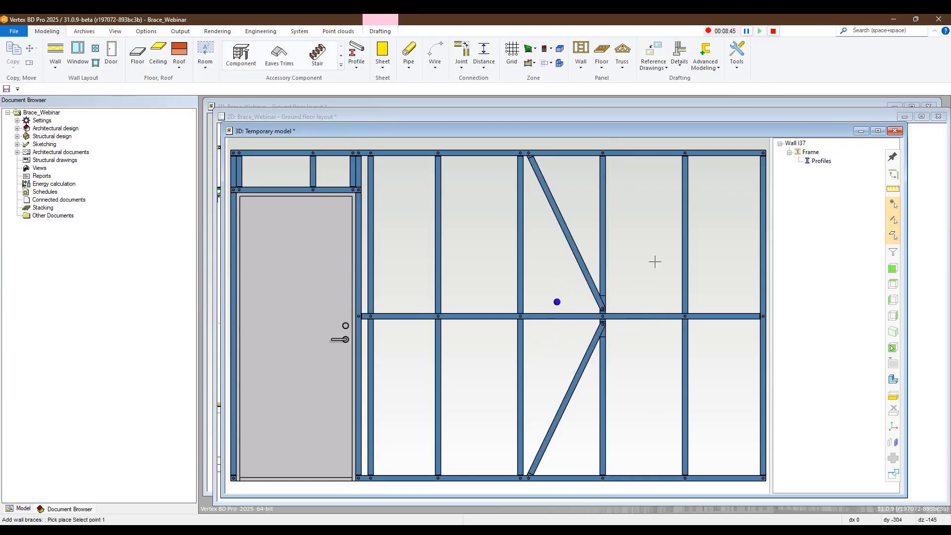
left_click(896, 132)
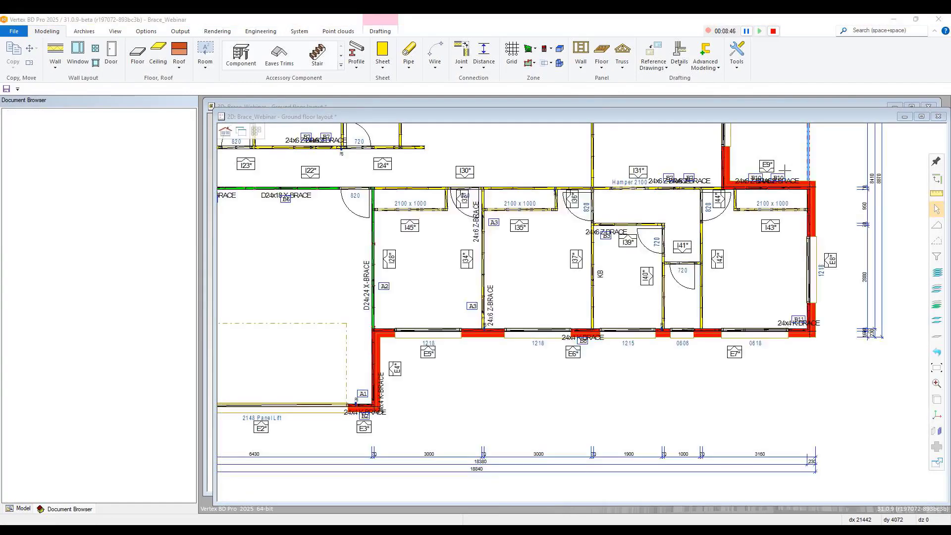
scroll(597, 258, "up", 5)
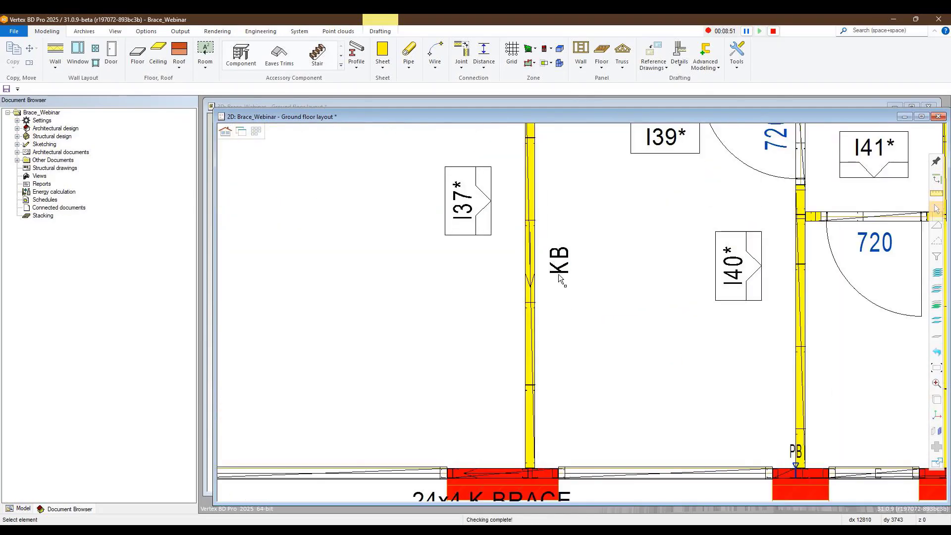
scroll(577, 315, "down", 6)
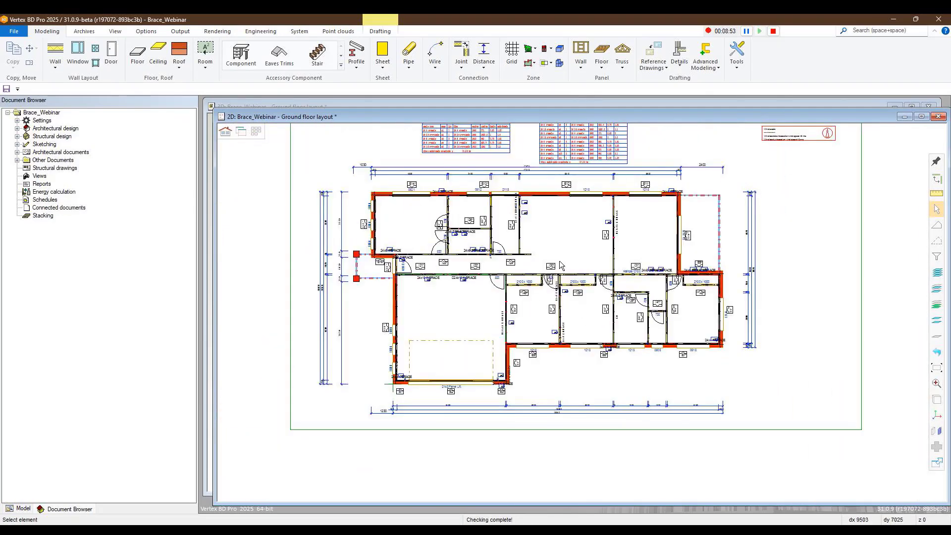
Regenerate the WINDBRACING_A profile schedule on the ground floor layout to include the K brace
scroll(580, 315, "up", 2)
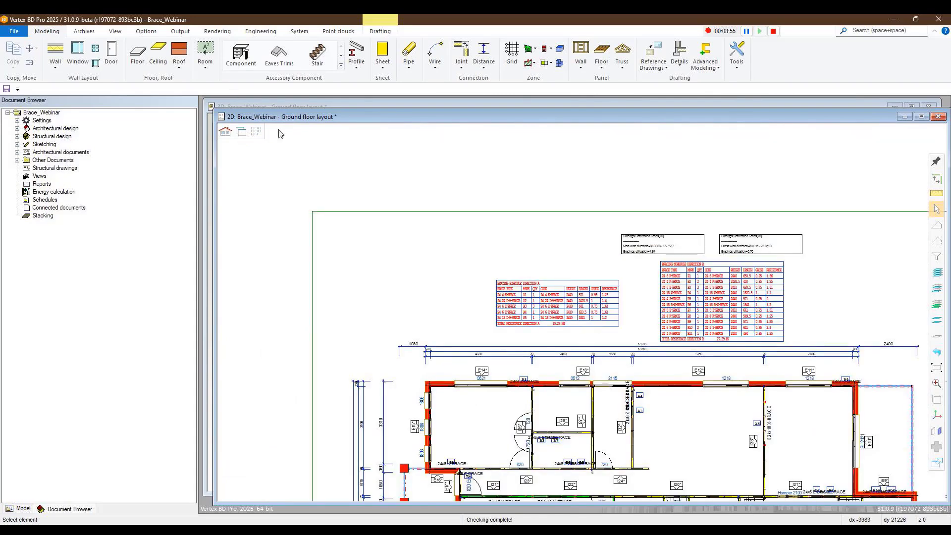
left_click(179, 32)
left_click(496, 54)
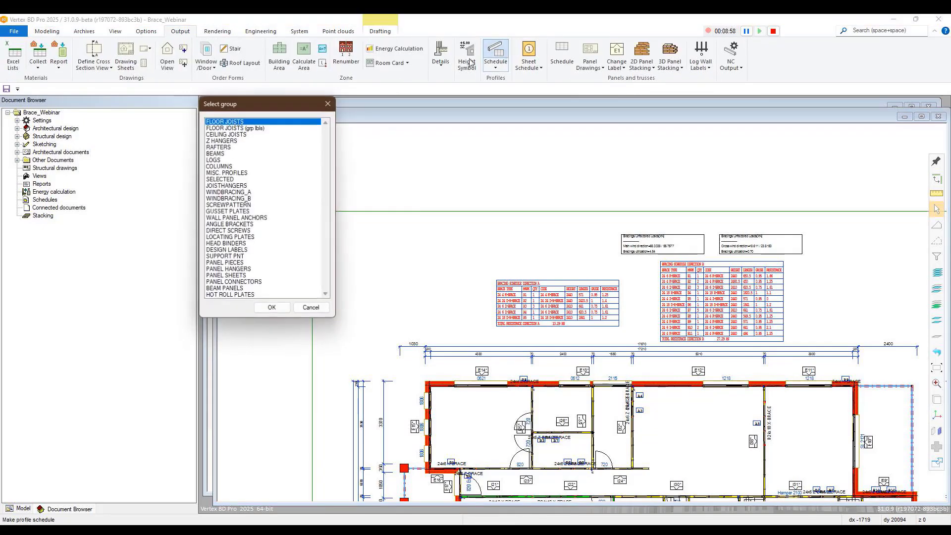
double_click(239, 192)
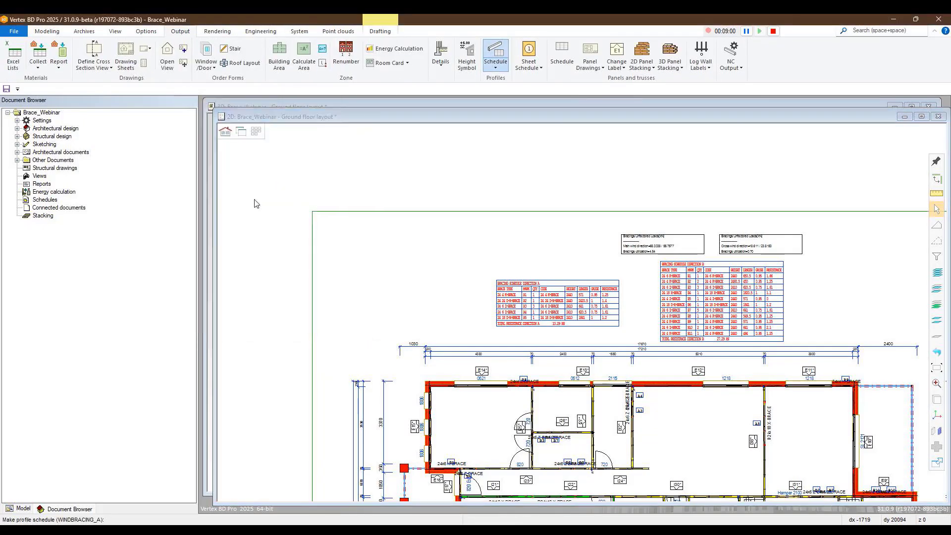
left_click(285, 395)
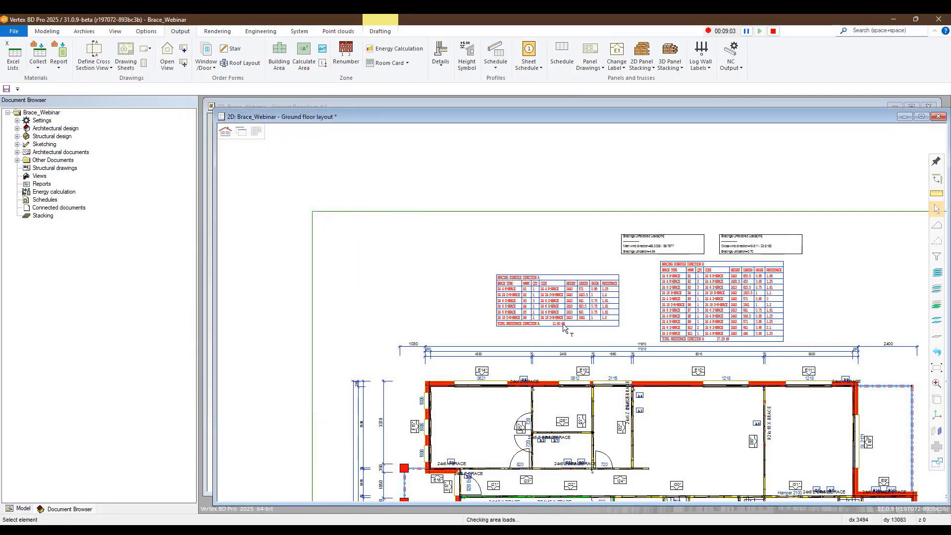
Examine the K brace's mark and label at wall panel I37 and compare them with the direction A bracing schedule, including the resistance
scroll(622, 421, "down", 1)
scroll(674, 410, "up", 4)
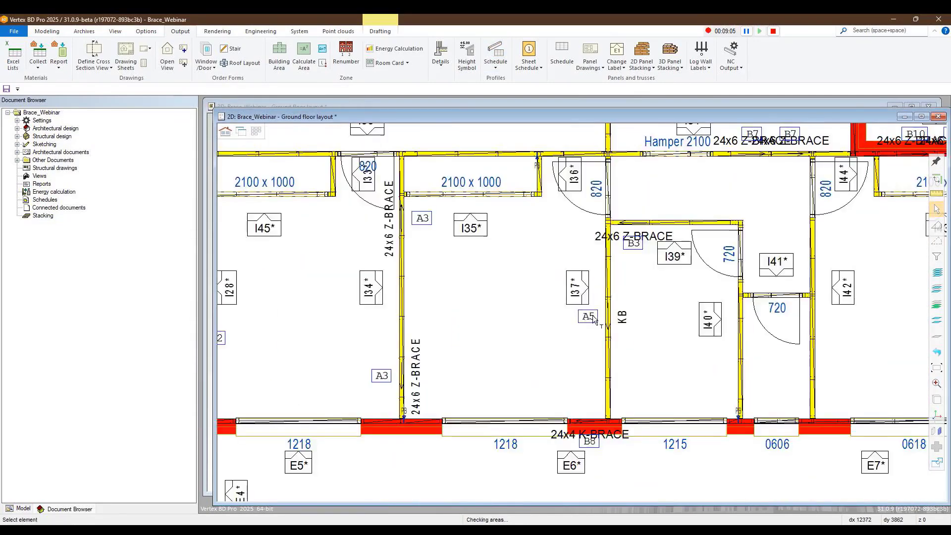
left_click(583, 321)
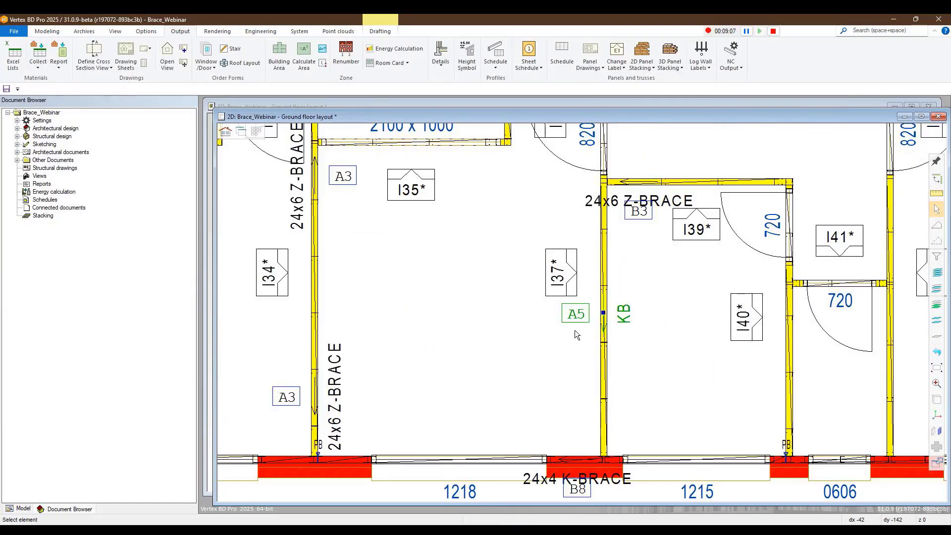
scroll(449, 300, "down", 5)
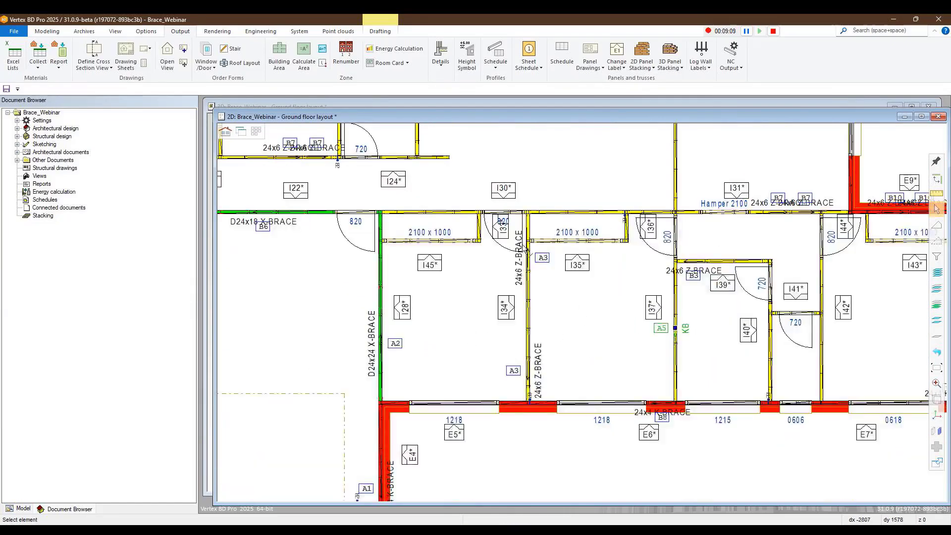
scroll(582, 315, "up", 4)
scroll(582, 315, "up", 1)
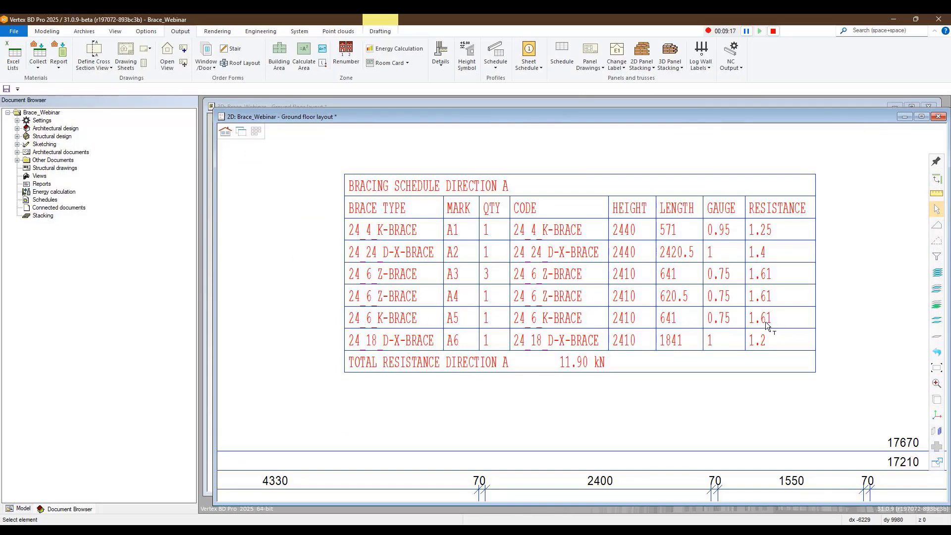
scroll(581, 311, "down", 3)
scroll(581, 311, "down", 3)
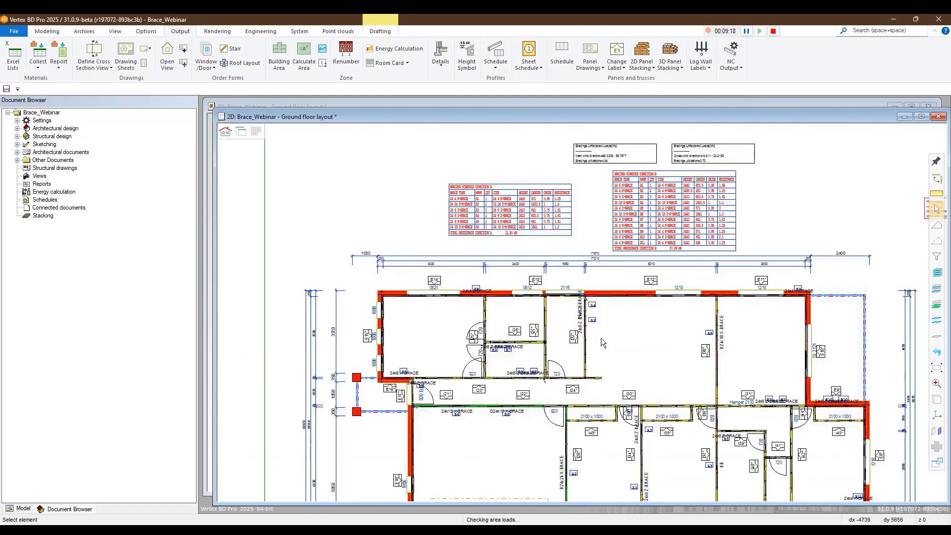
scroll(601, 338, "down", 3)
scroll(628, 314, "up", 5)
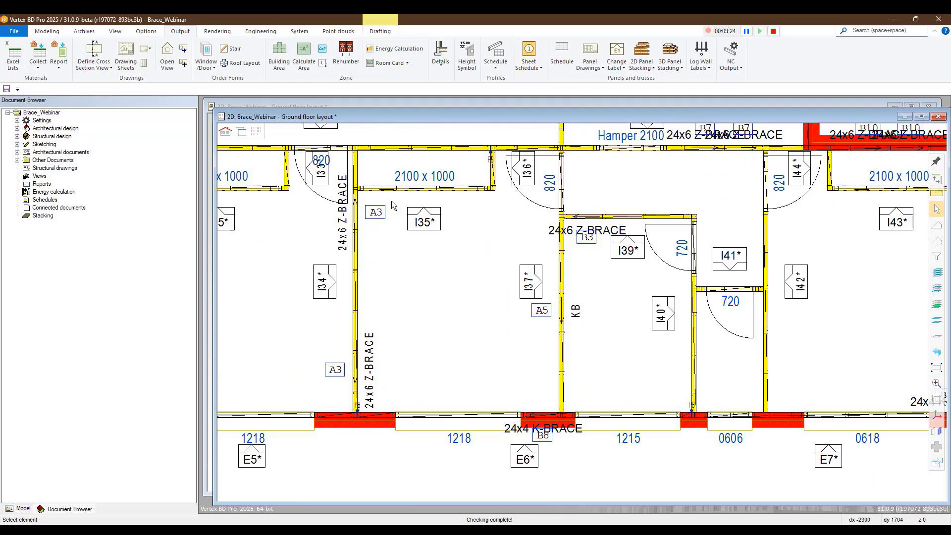
scroll(583, 315, "down", 3)
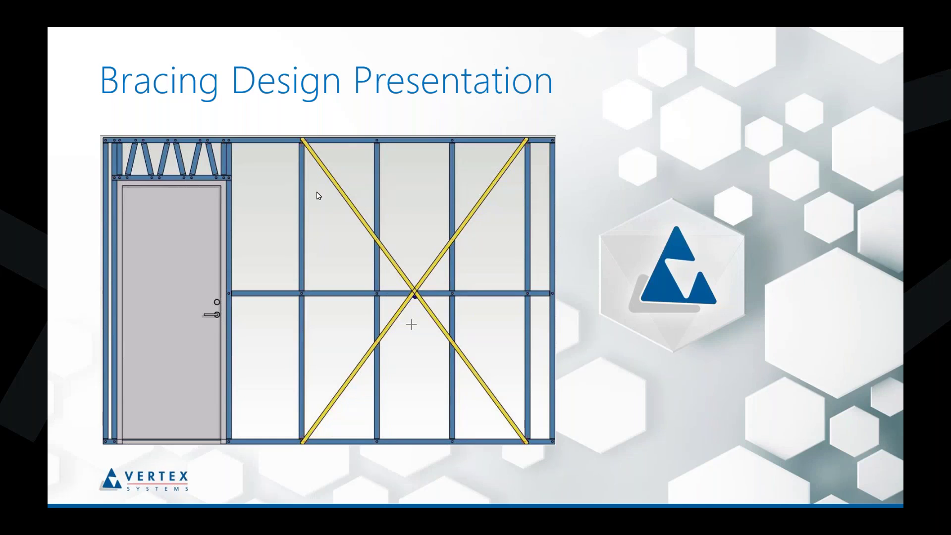
left_click(589, 347)
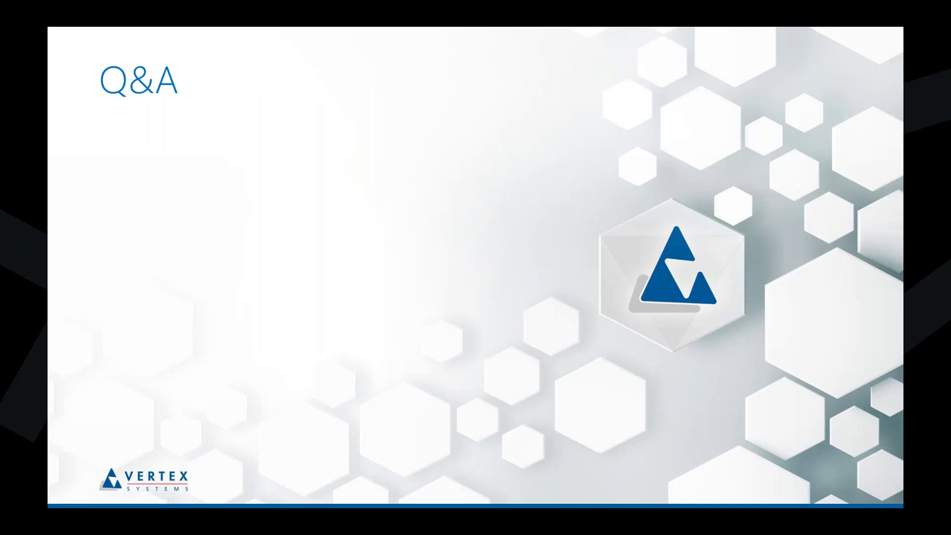
key("alt+Tab")
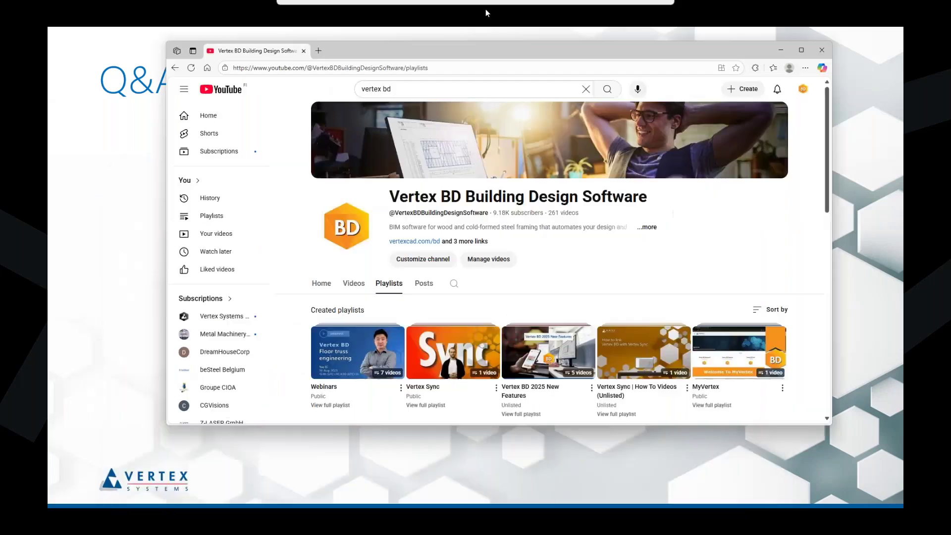
key("super+Up")
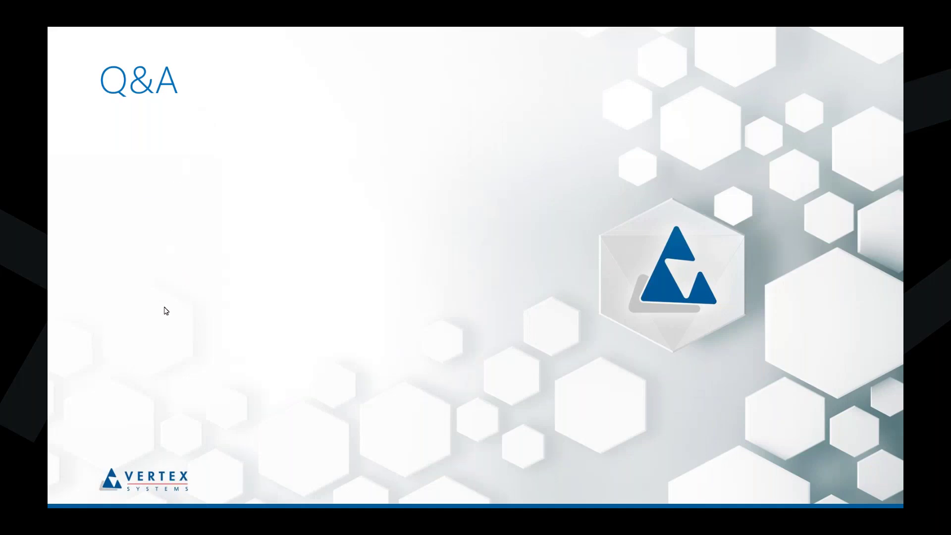
key("Right")
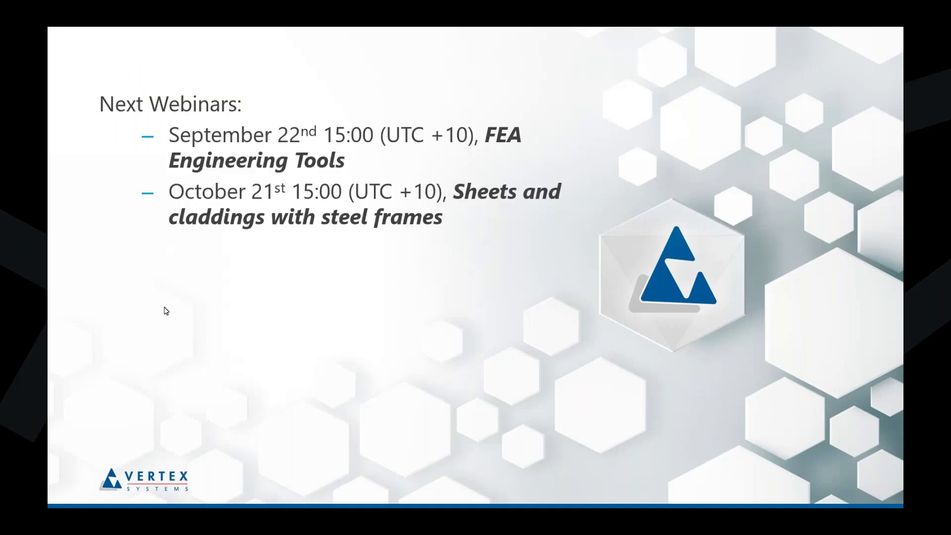